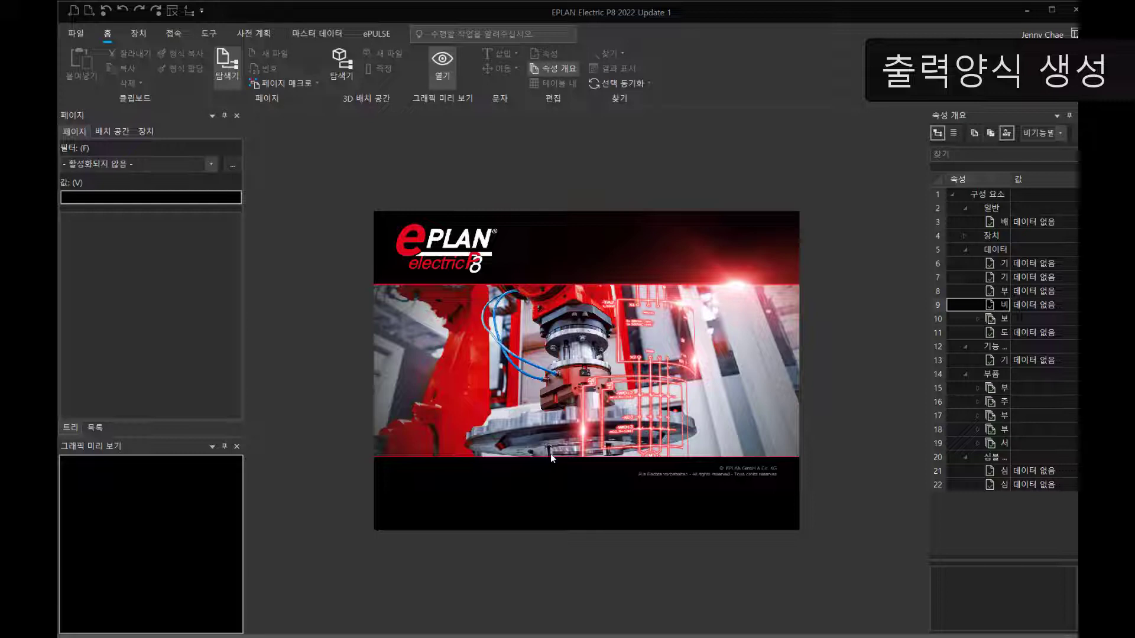
Step: Create a new project named 출력양식 from the IEC_bas001.zw9 basic project, accepting its default properties
{"action": "left_click", "coordinate": [564, 161]}
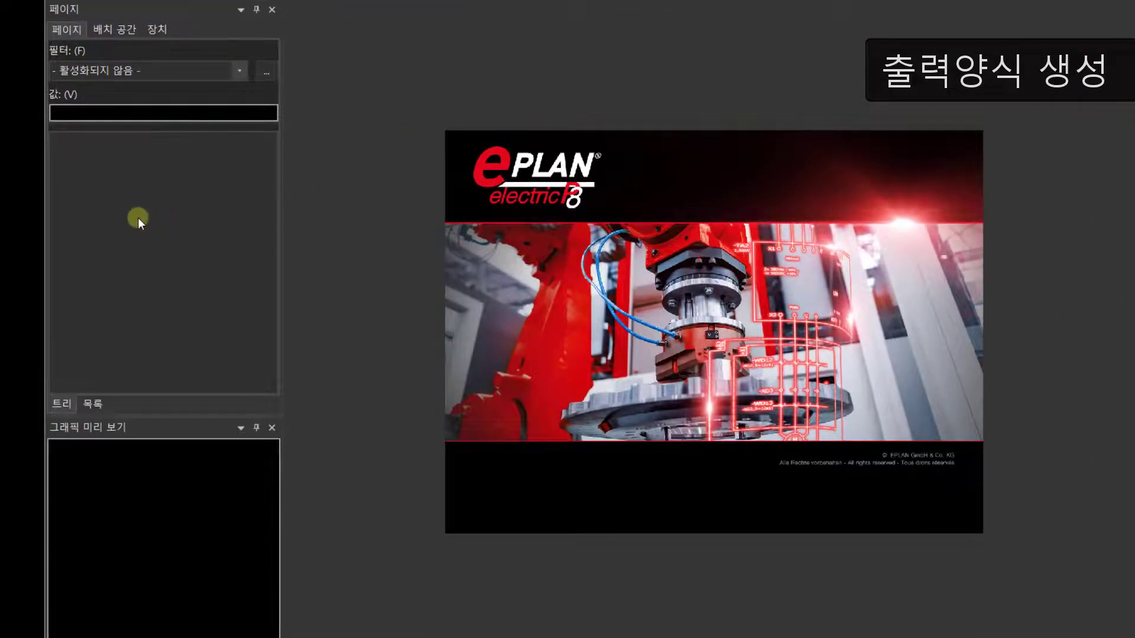
{"action": "right_click", "coordinate": [137, 217]}
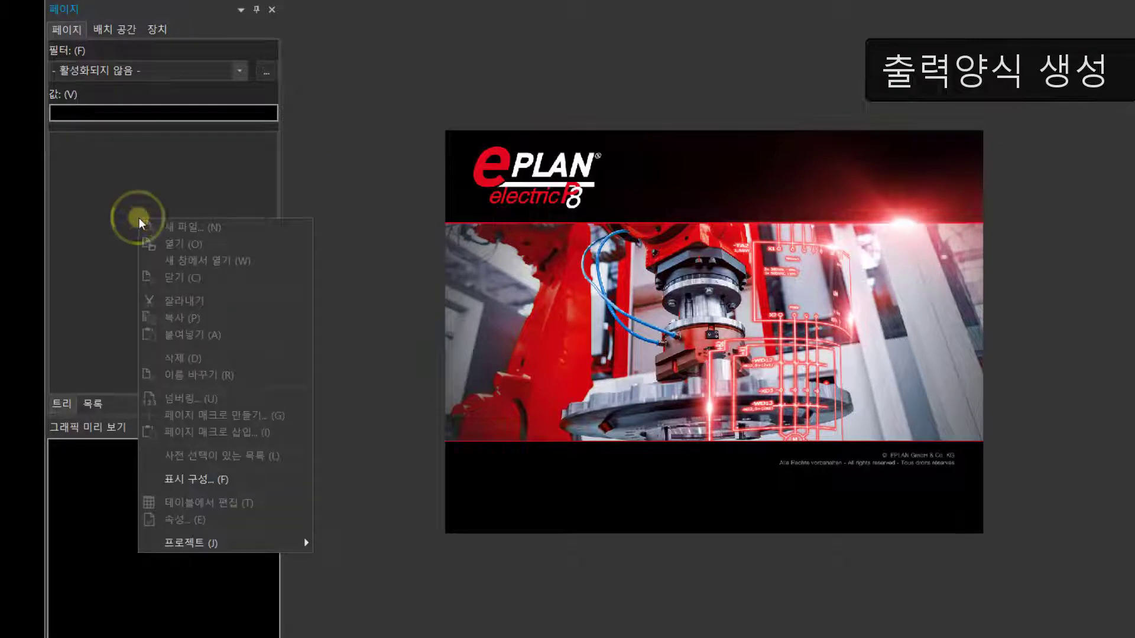
{"action": "mouse_move", "coordinate": [174, 541]}
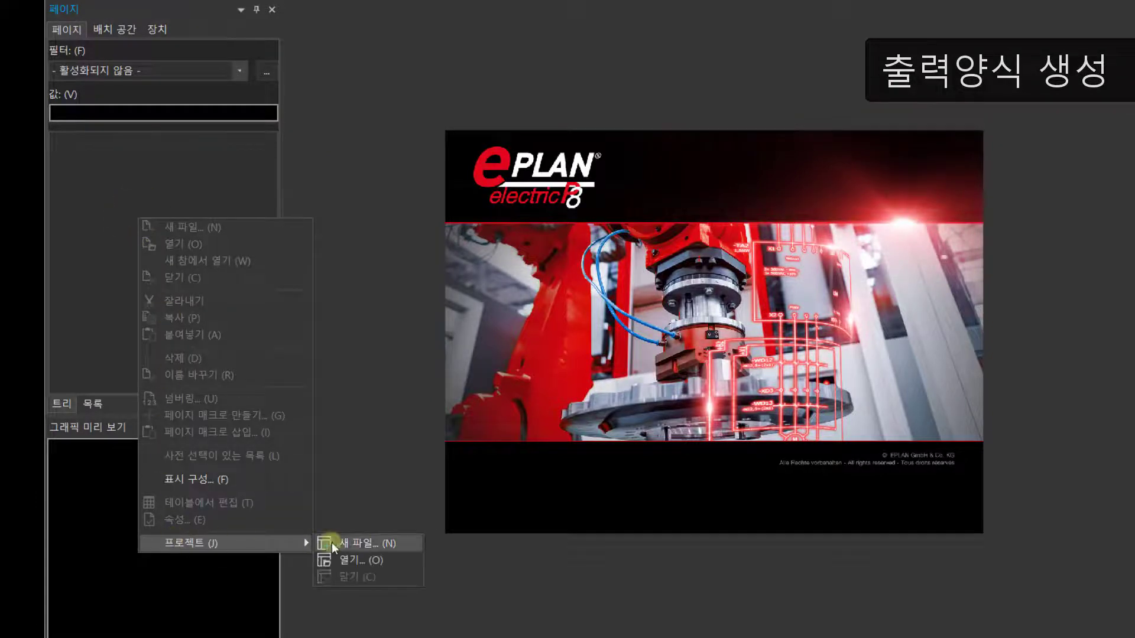
{"action": "left_click", "coordinate": [364, 542]}
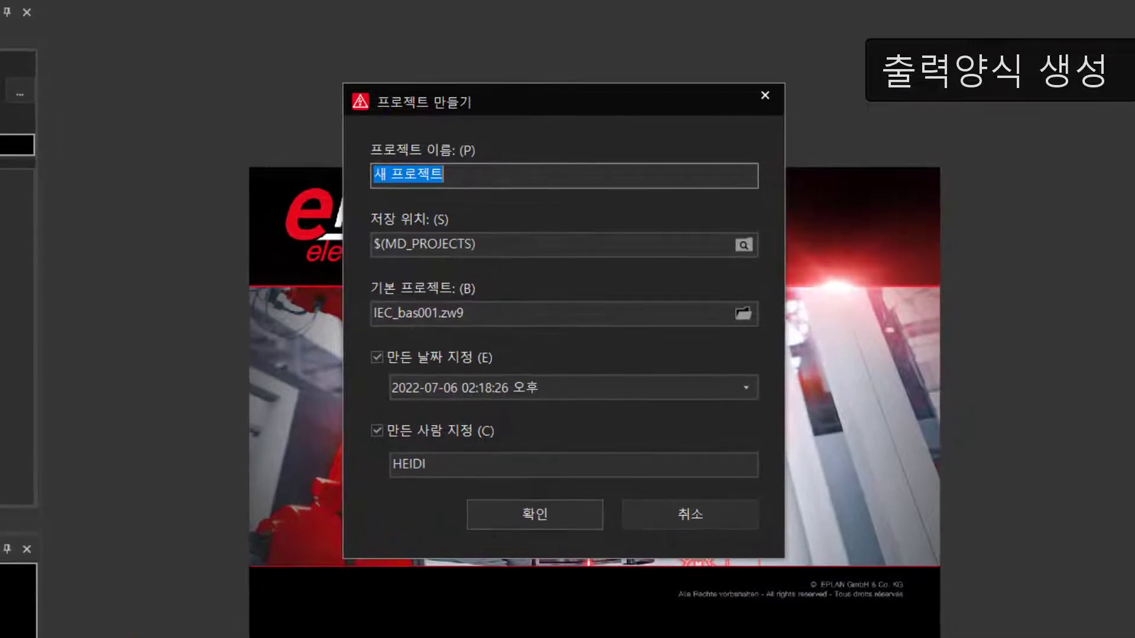
{"action": "type", "text": "출력"}
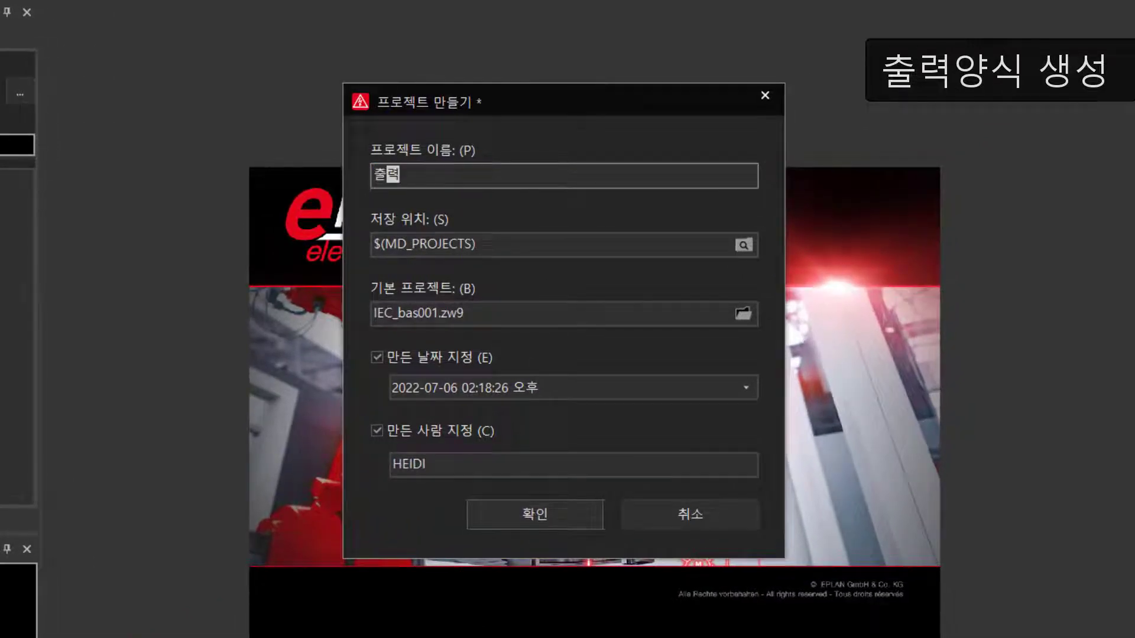
{"action": "type", "text": "ㅇ양식"}
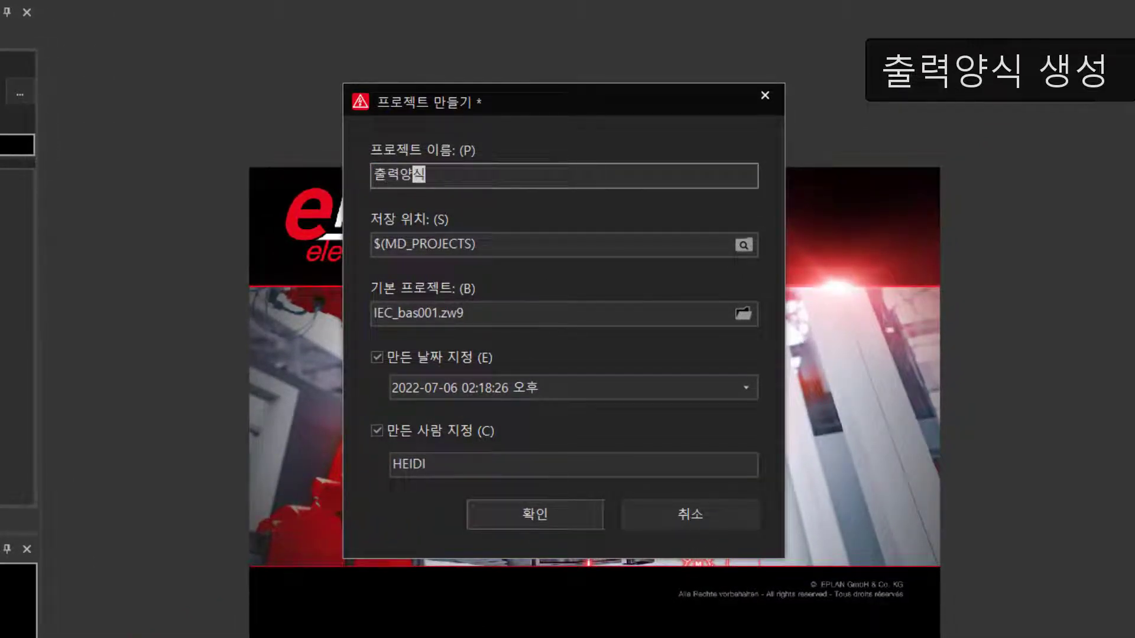
{"action": "left_click", "coordinate": [526, 516]}
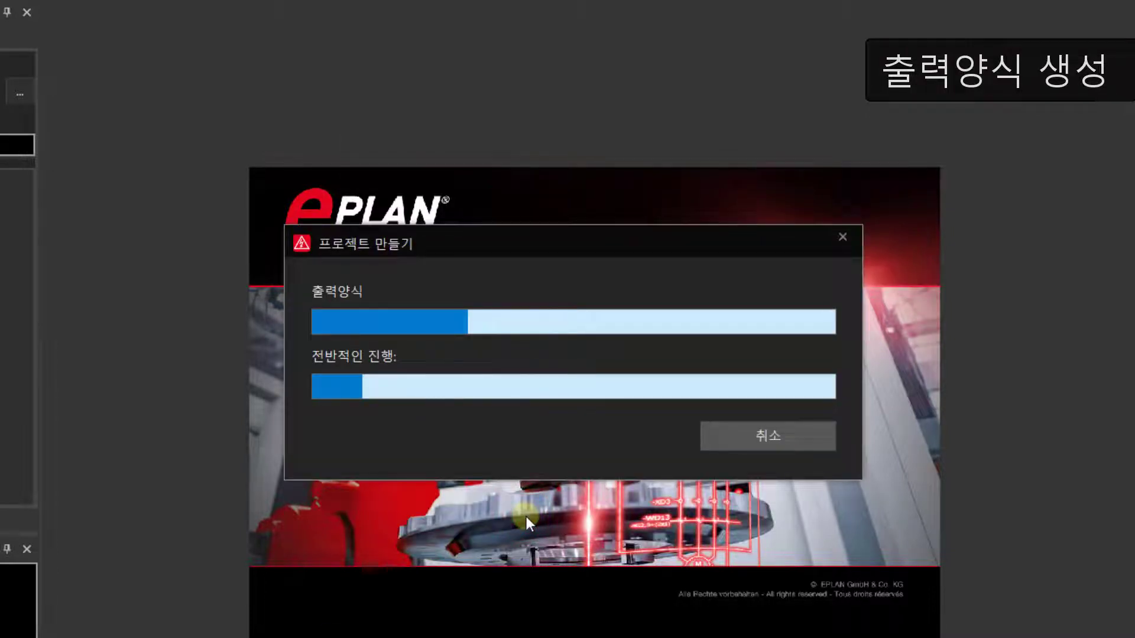
{"action": "left_click", "coordinate": [727, 405]}
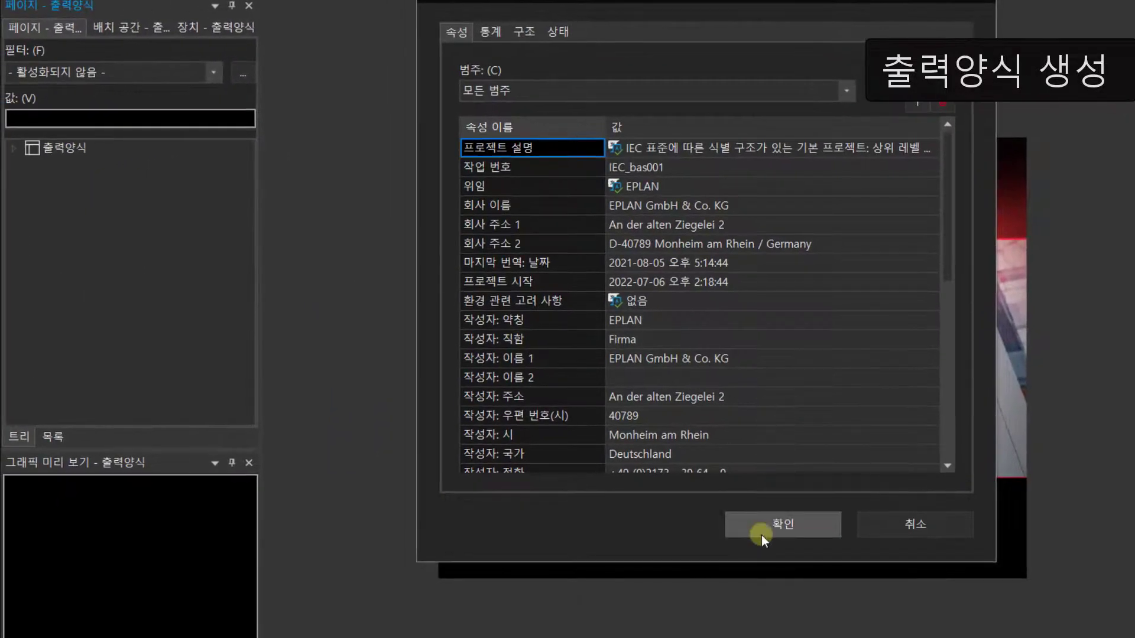
{"action": "left_click", "coordinate": [762, 533]}
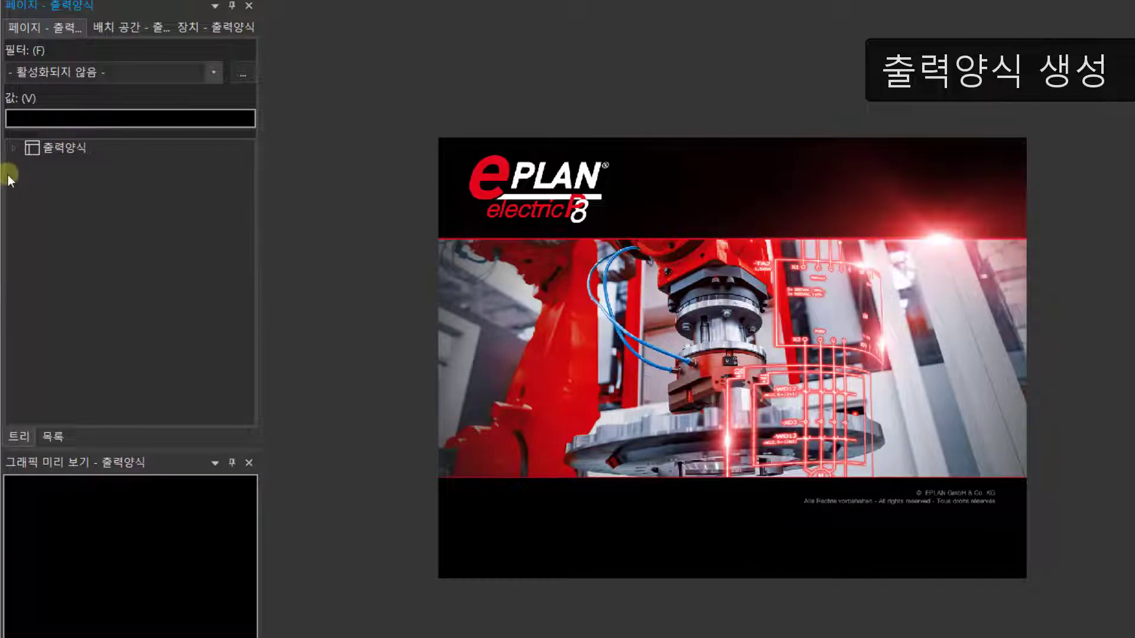
Step: Delete the title page 1 under CA1 and EAA in the 출력양식 project
{"action": "left_click", "coordinate": [15, 146]}
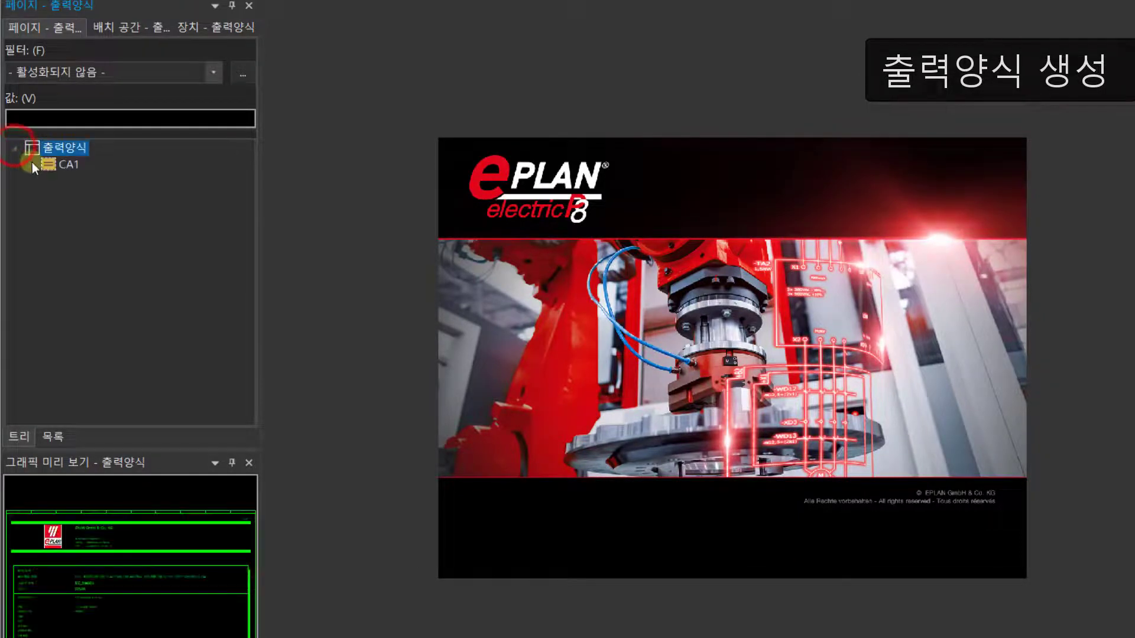
{"action": "left_click", "coordinate": [29, 163]}
{"action": "left_click", "coordinate": [47, 180]}
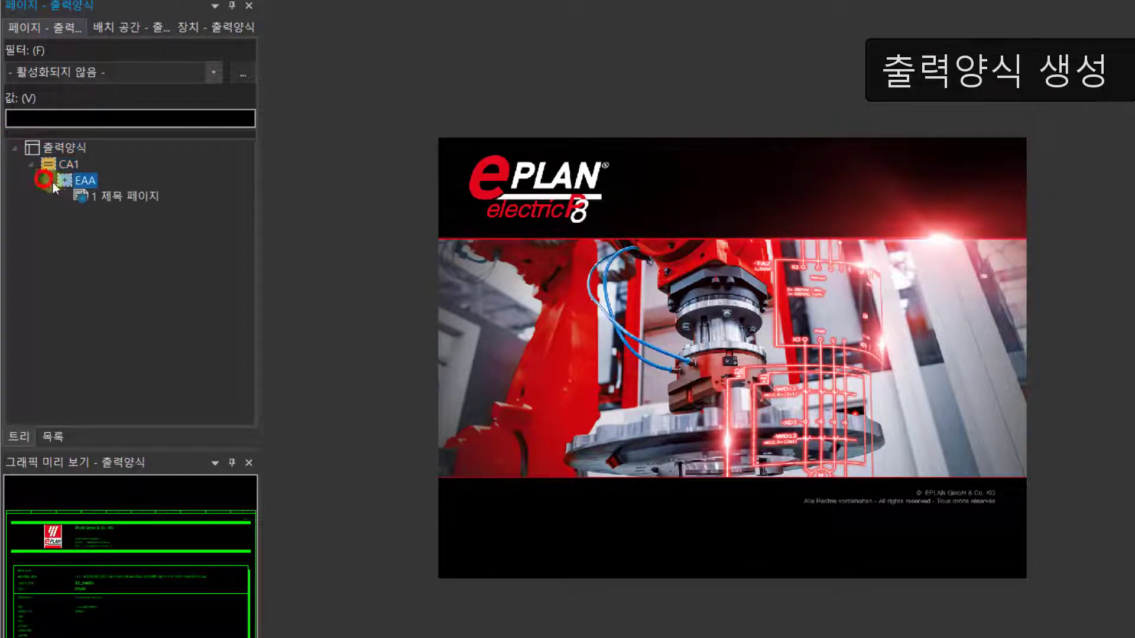
{"action": "left_click", "coordinate": [105, 194]}
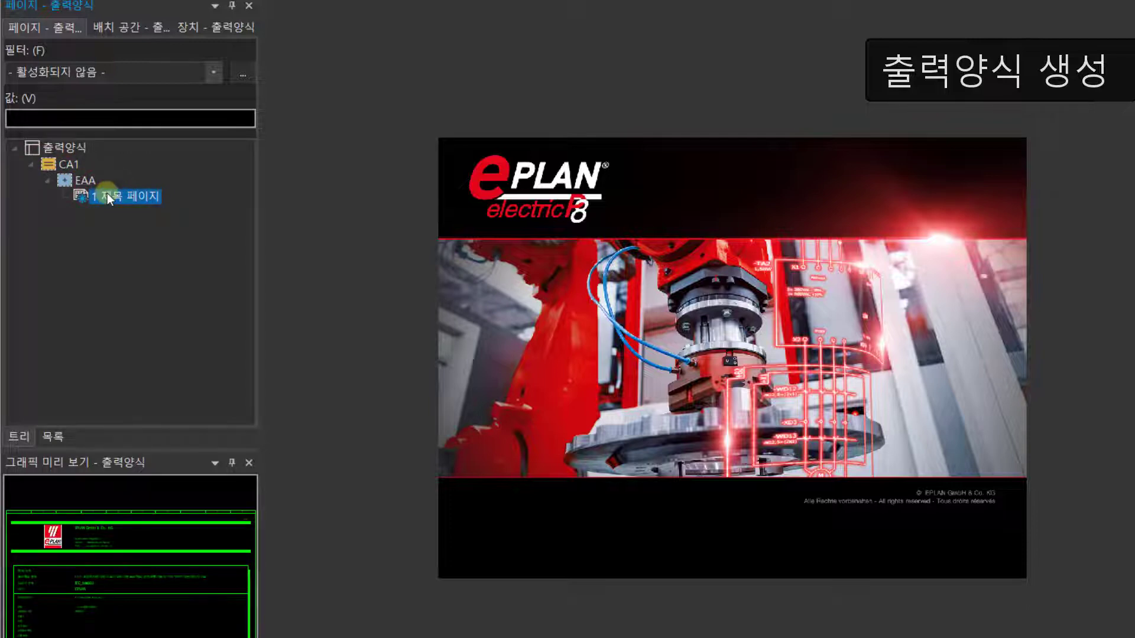
{"action": "right_click", "coordinate": [112, 194]}
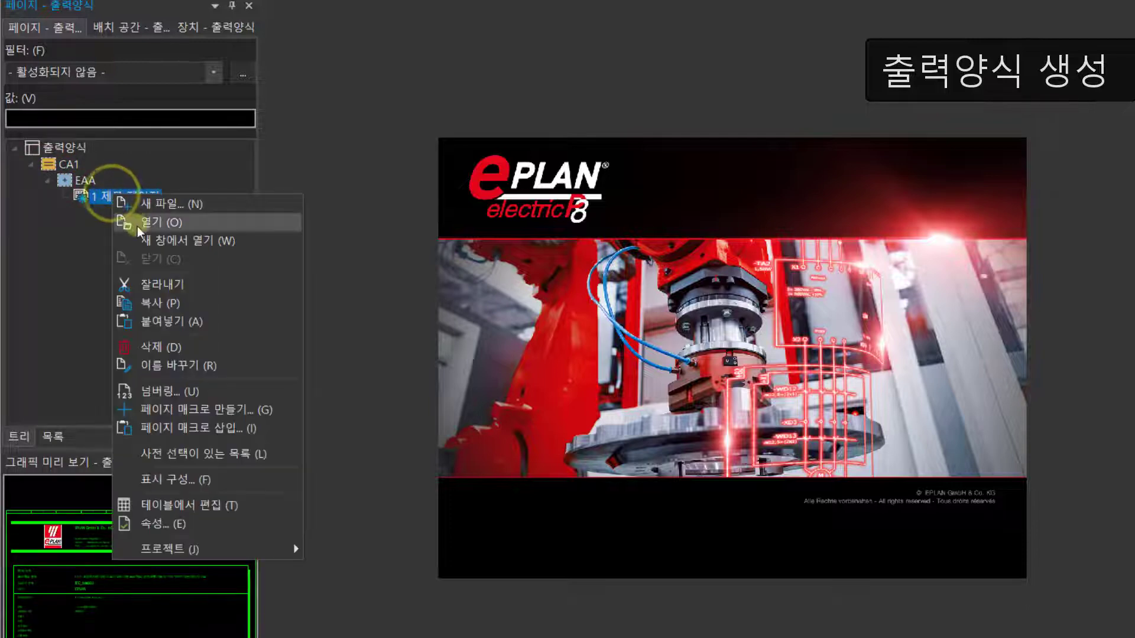
{"action": "left_click", "coordinate": [146, 344]}
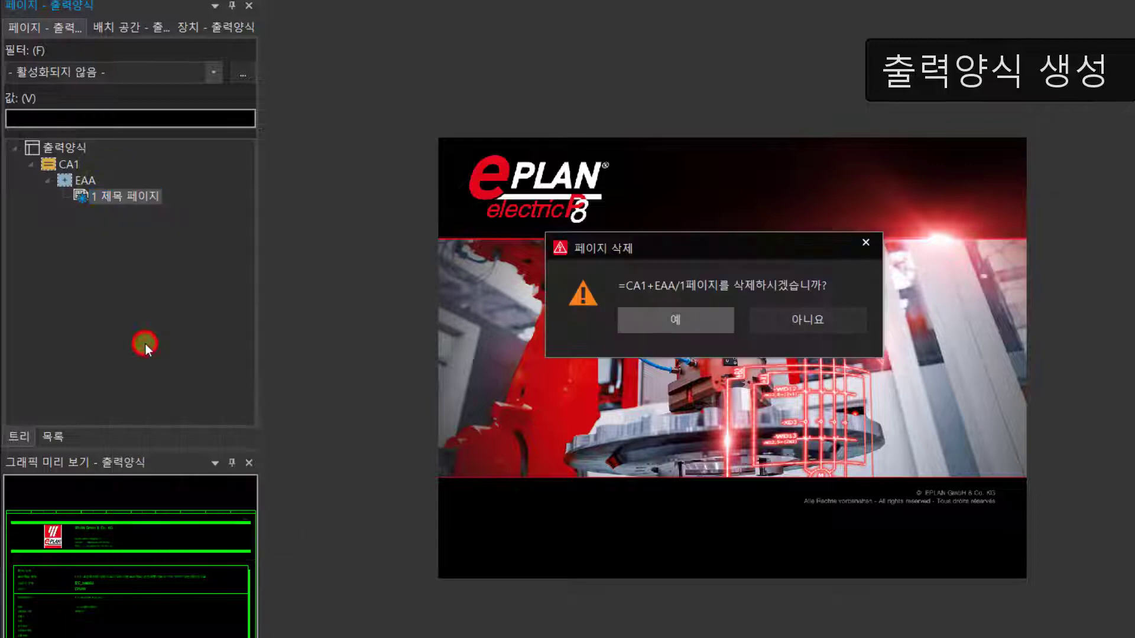
{"action": "left_click", "coordinate": [690, 325]}
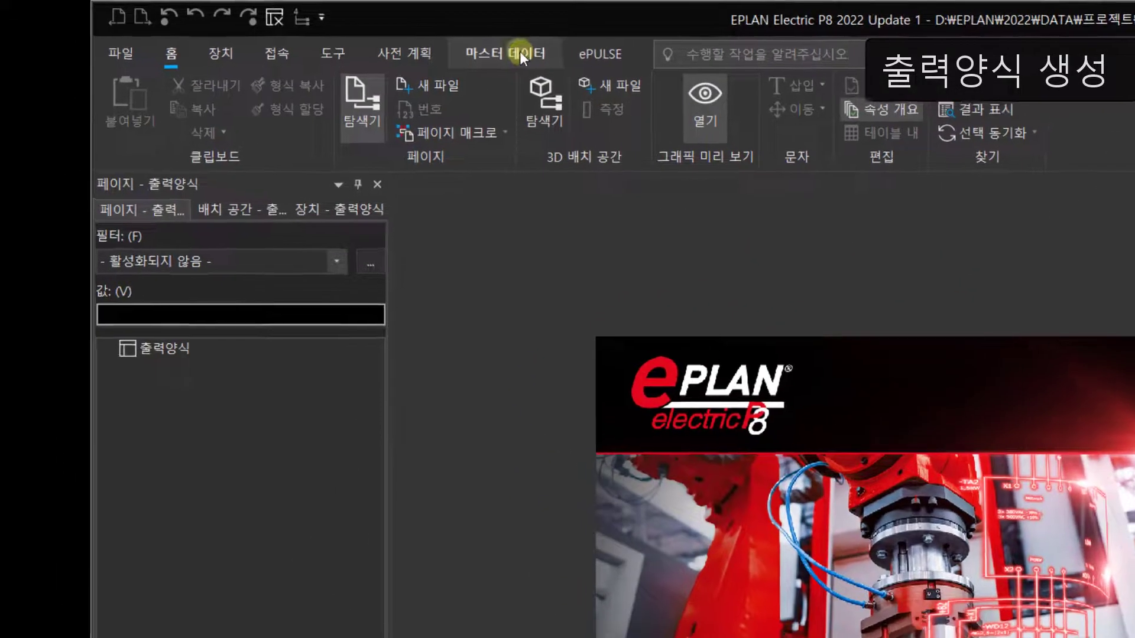
Step: Create a new plot frame (출력 양식) file named TEST in the EP folder
{"action": "left_click", "coordinate": [317, 33]}
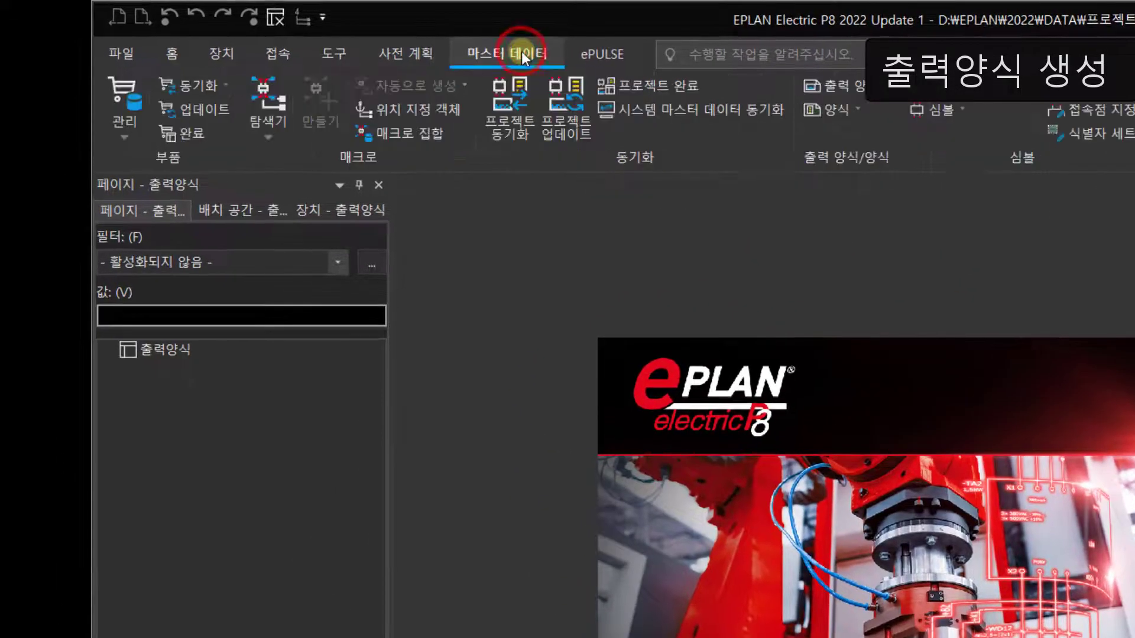
{"action": "left_click", "coordinate": [836, 89]}
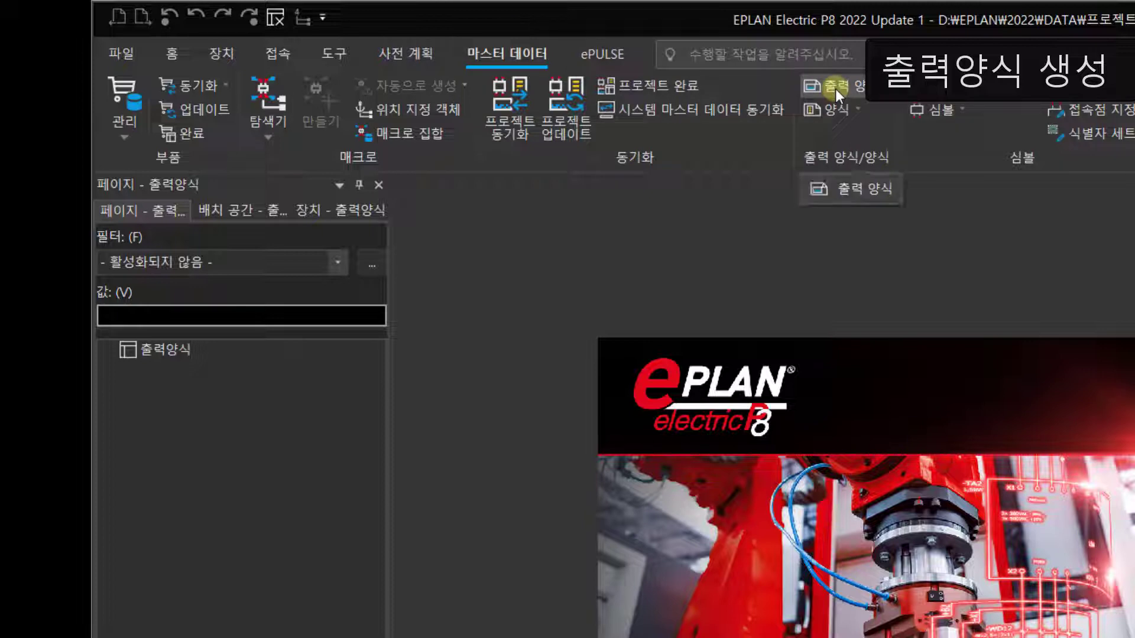
{"action": "left_click", "coordinate": [850, 87]}
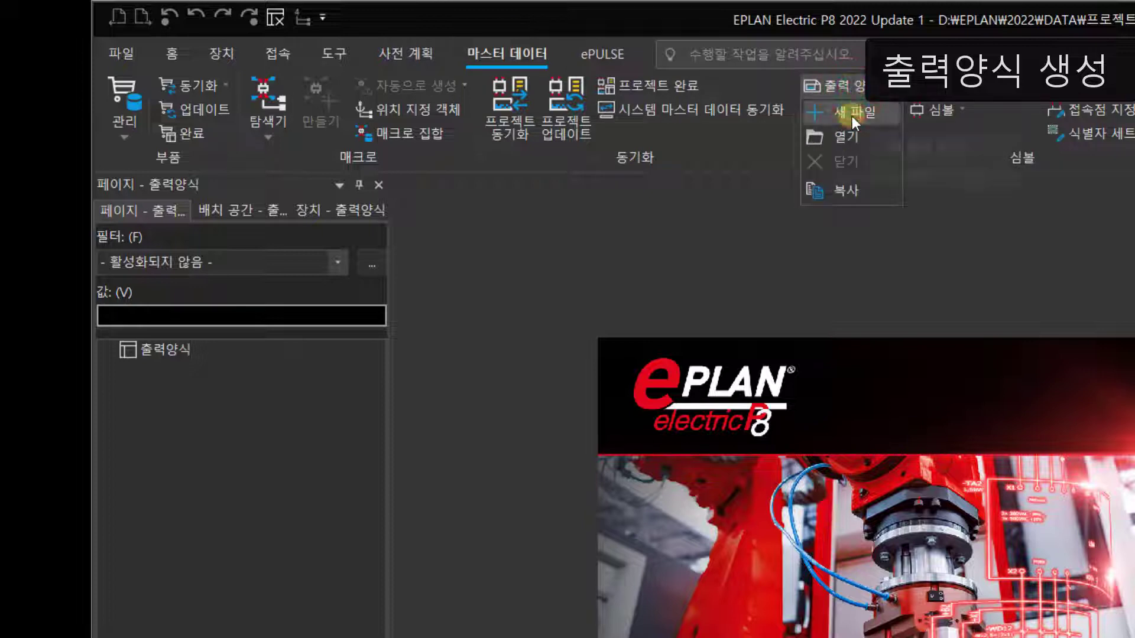
{"action": "mouse_move", "coordinate": [853, 116]}
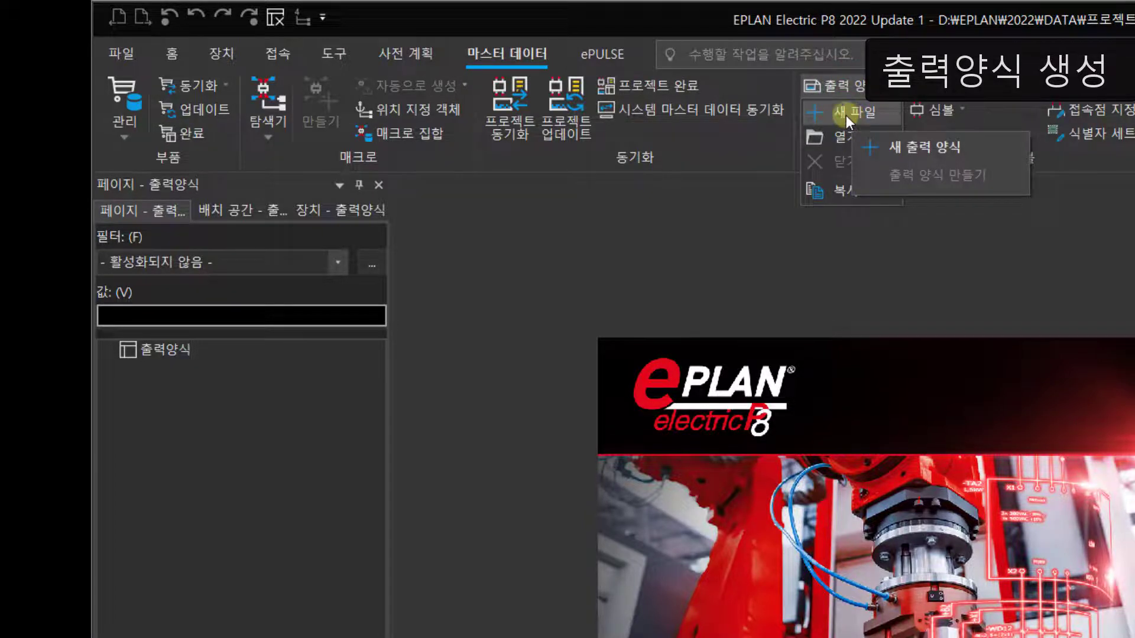
{"action": "left_click", "coordinate": [846, 116]}
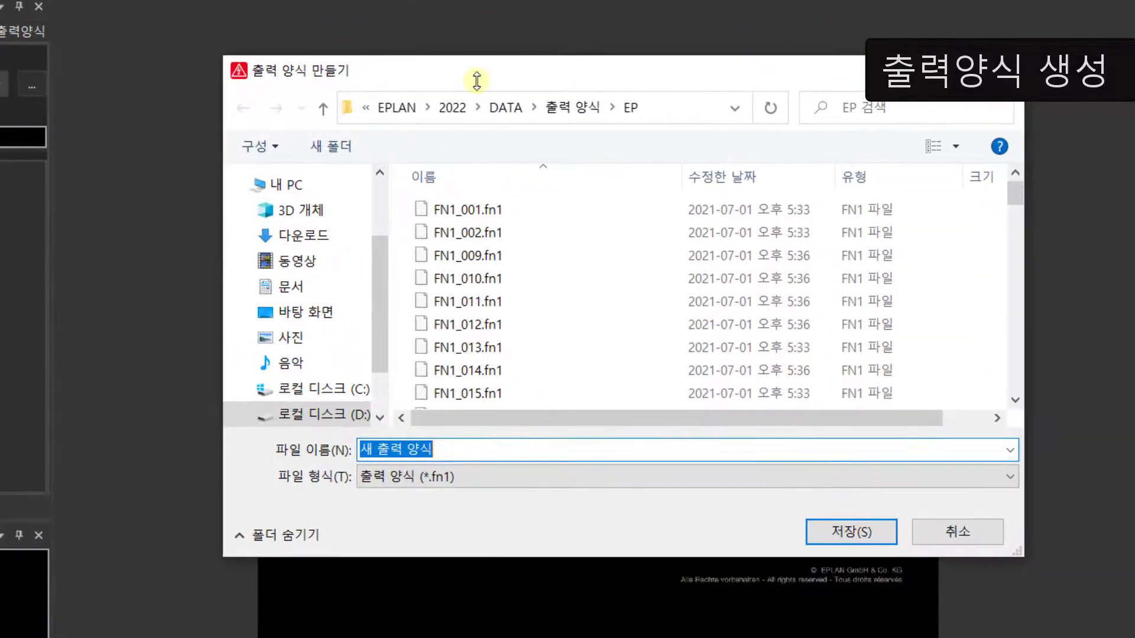
{"action": "left_click_drag", "start_coordinate": [493, 474], "coordinate": [356, 449]}
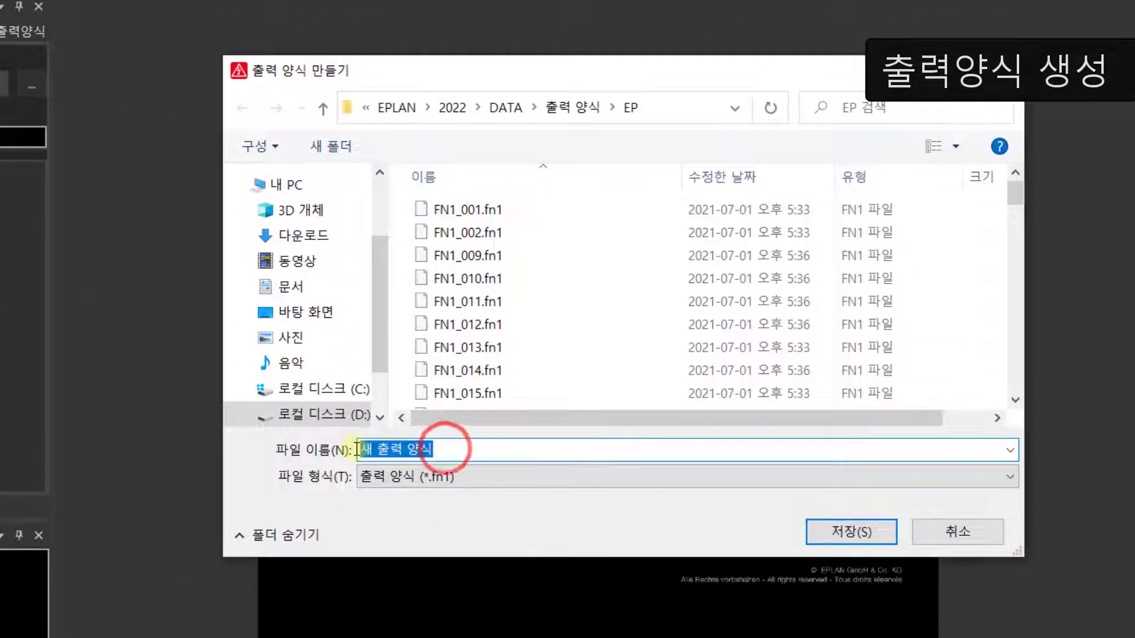
{"action": "type", "text": "TEST"}
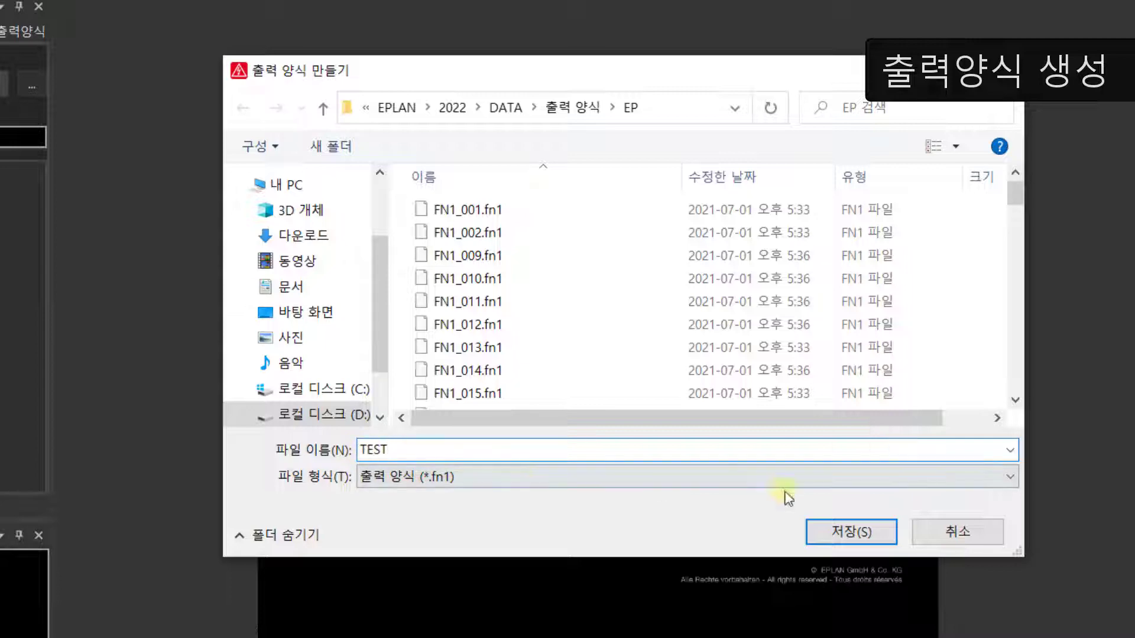
{"action": "left_click", "coordinate": [836, 533]}
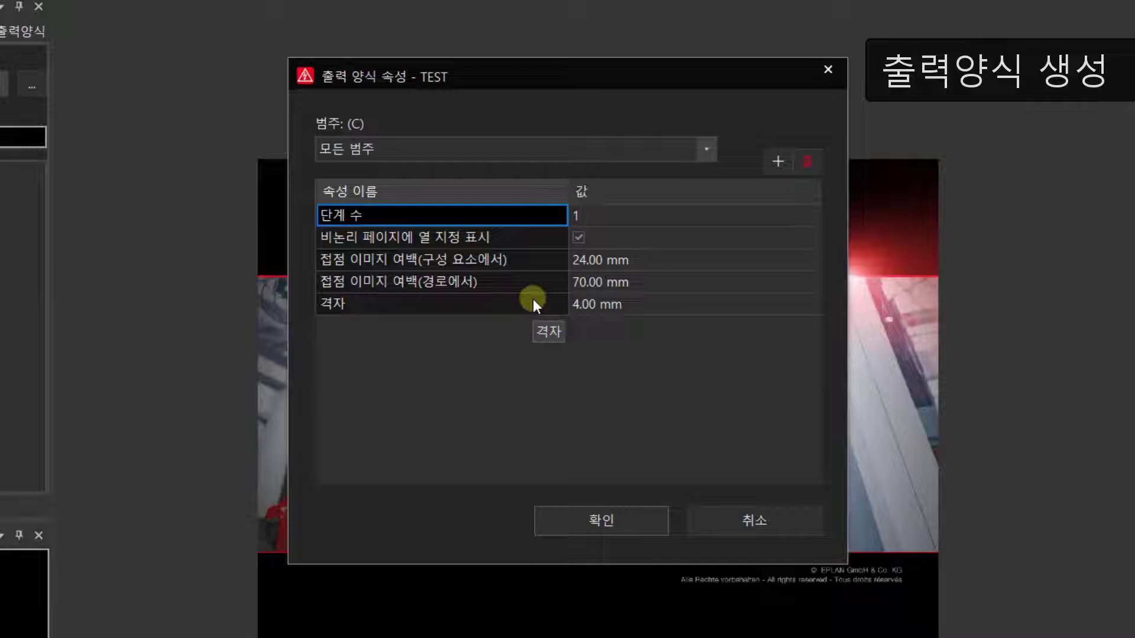
Step: Add the number of columns (열 수) and number of rows (행 수) properties to the TEST plot frame
{"action": "left_click", "coordinate": [777, 166]}
{"action": "scroll", "coordinate": [703, 189], "scroll_direction": "down", "scroll_amount": 7}
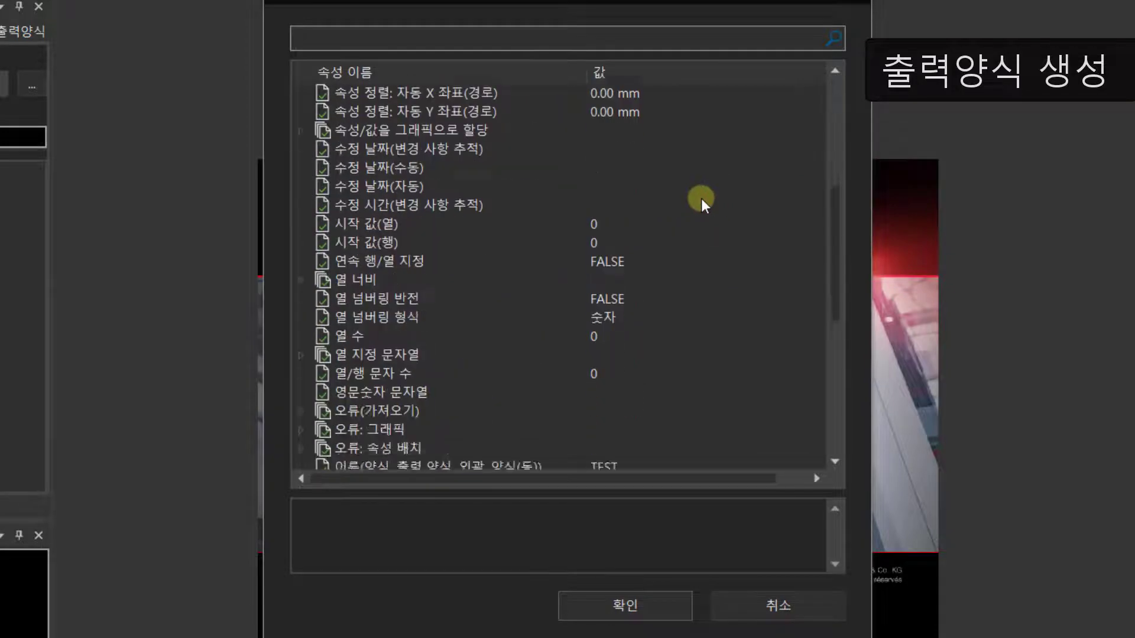
{"action": "left_click", "coordinate": [338, 247]}
{"action": "scroll", "coordinate": [340, 254], "scroll_direction": "down", "scroll_amount": 5}
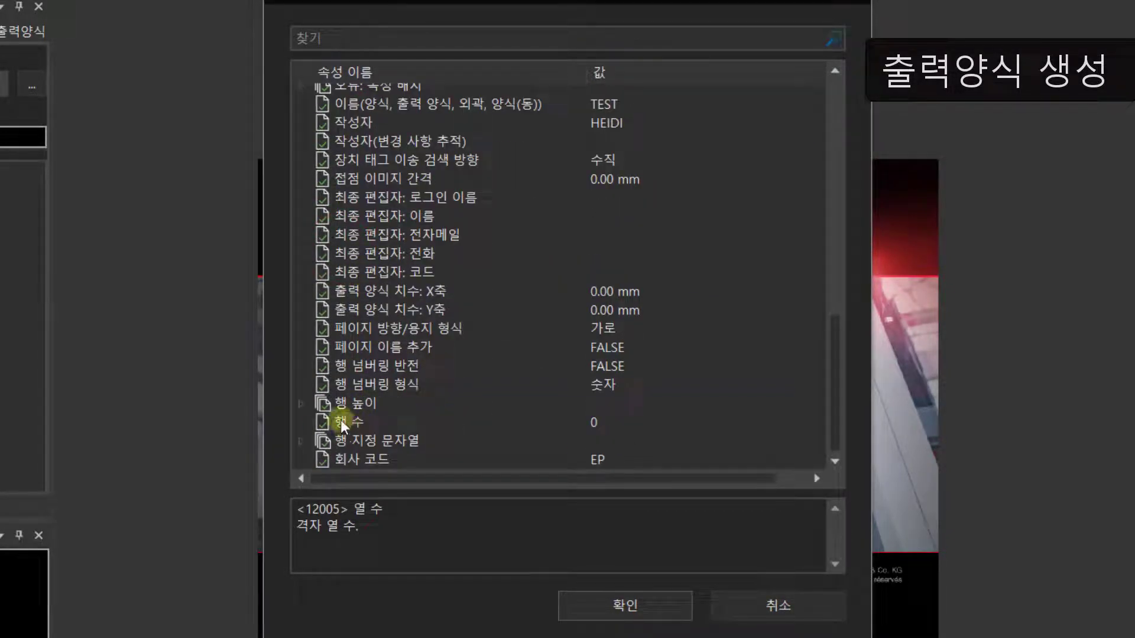
{"action": "left_click", "coordinate": [348, 424]}
{"action": "left_click", "coordinate": [584, 605]}
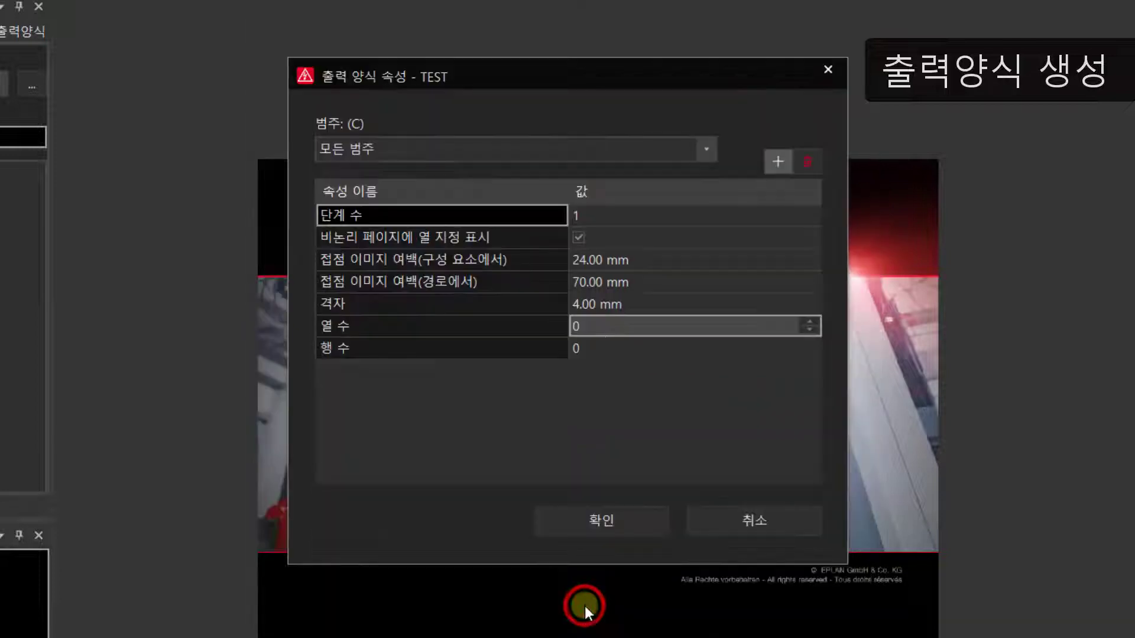
Step: Set the plot frame's number of columns (열 수) to 7 and number of rows (행 수) to 5
{"action": "left_click", "coordinate": [591, 327]}
{"action": "key", "text": "BackSpace"}
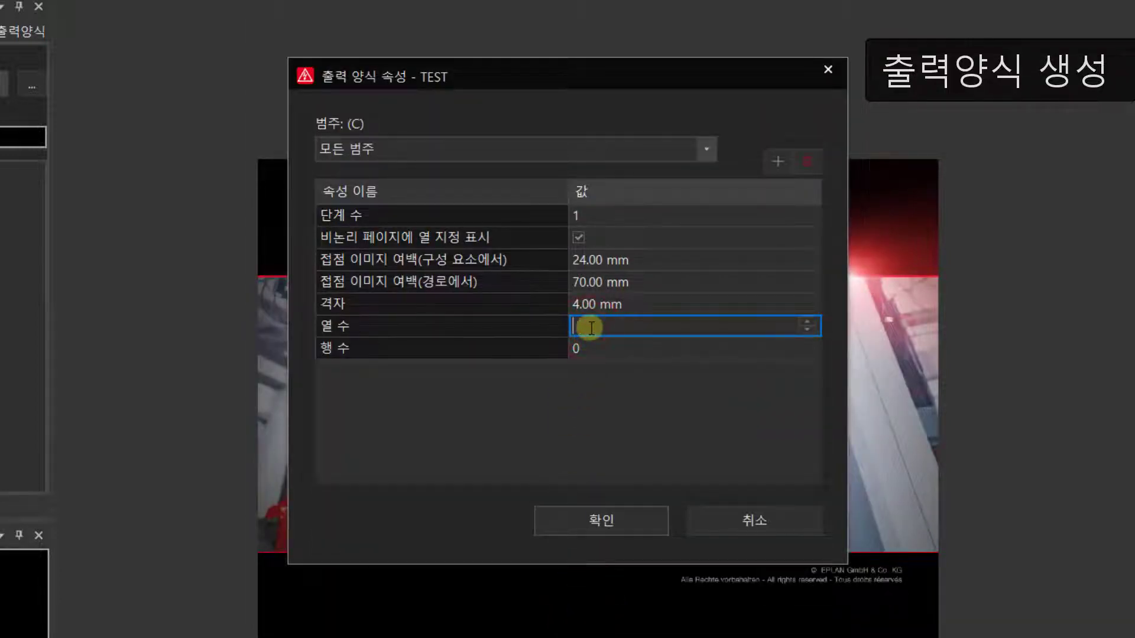
{"action": "type", "text": "7"}
{"action": "left_click", "coordinate": [589, 347]}
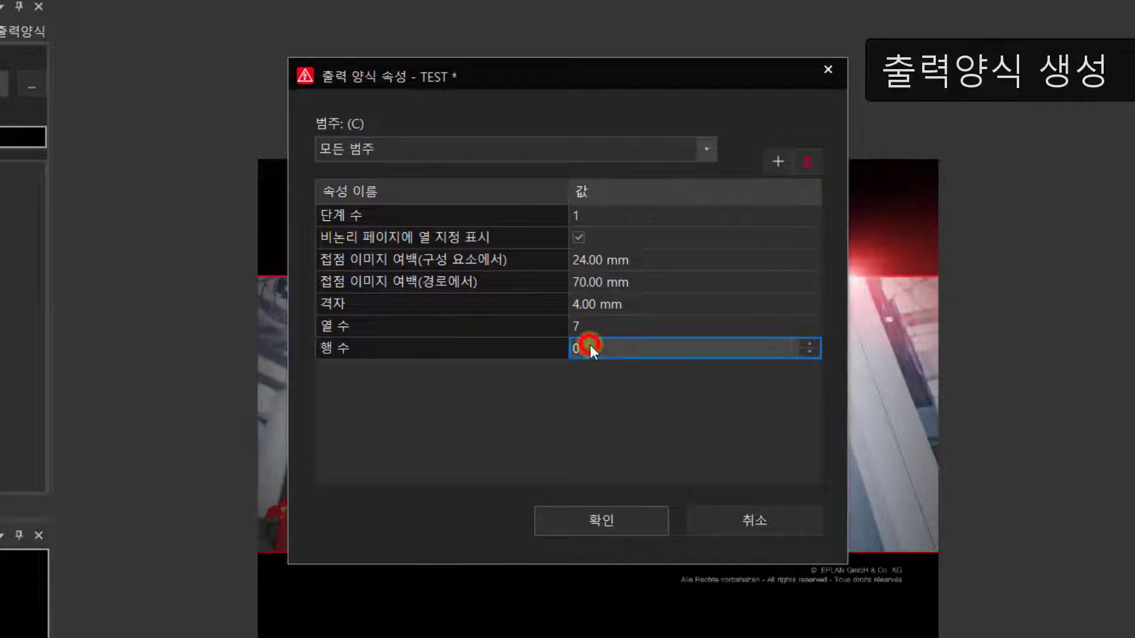
{"action": "key", "text": "BackSpace"}
{"action": "type", "text": "5"}
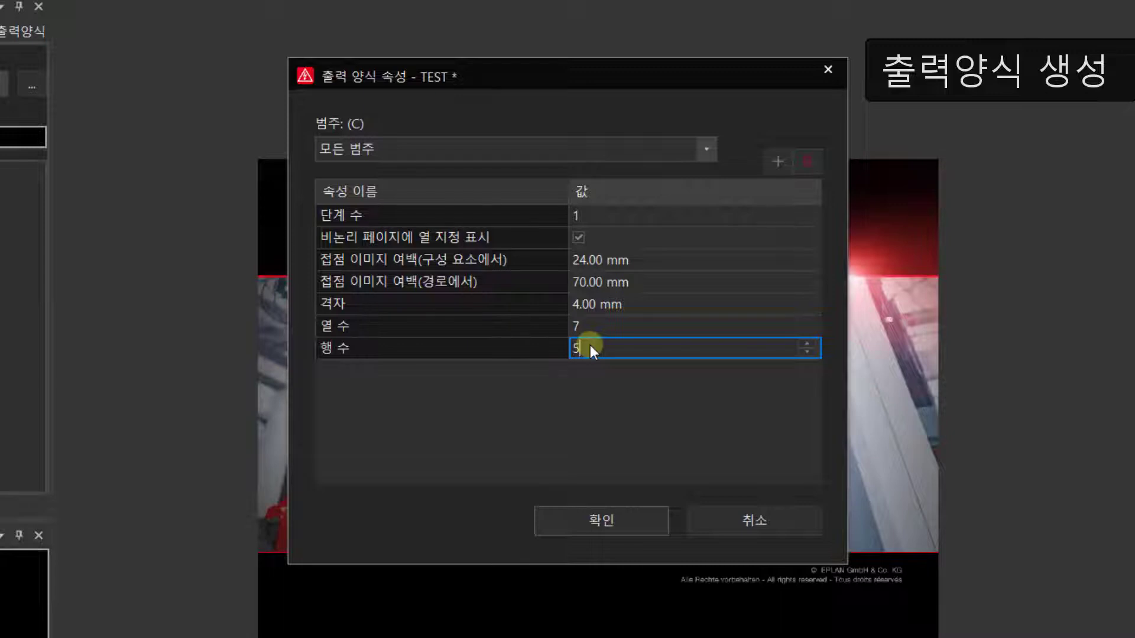
{"action": "left_click", "coordinate": [779, 161]}
{"action": "left_click", "coordinate": [673, 430]}
Step: Add the column width properties 열 너비 [1] through [7] to the TEST plot frame
{"action": "left_click", "coordinate": [772, 164]}
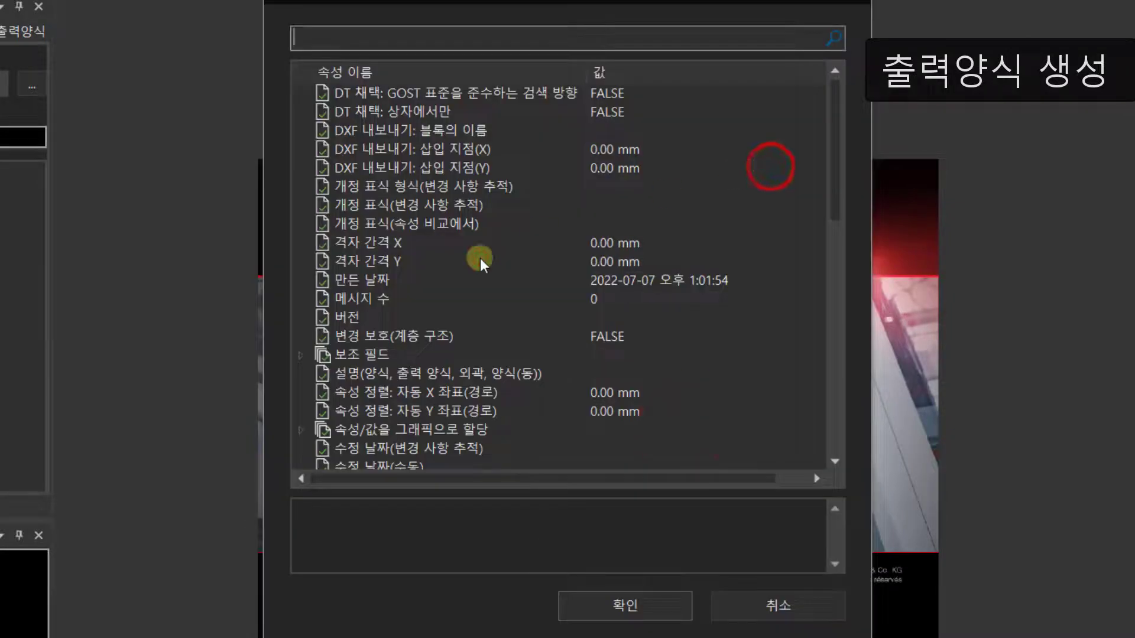
{"action": "scroll", "coordinate": [388, 313], "scroll_direction": "down", "scroll_amount": 5}
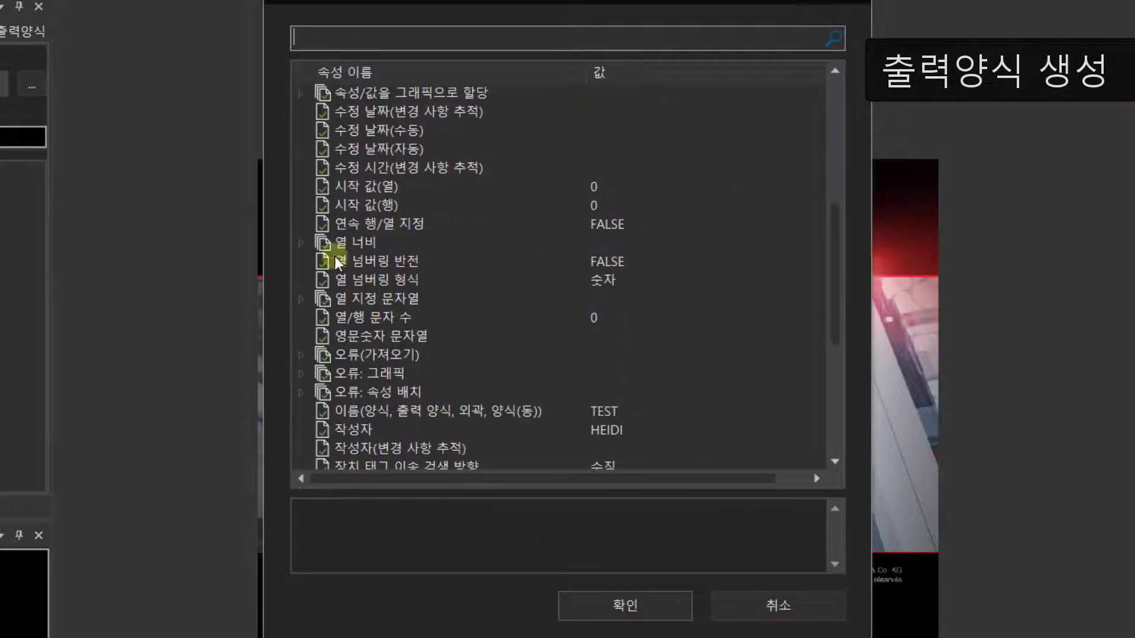
{"action": "left_click", "coordinate": [299, 240]}
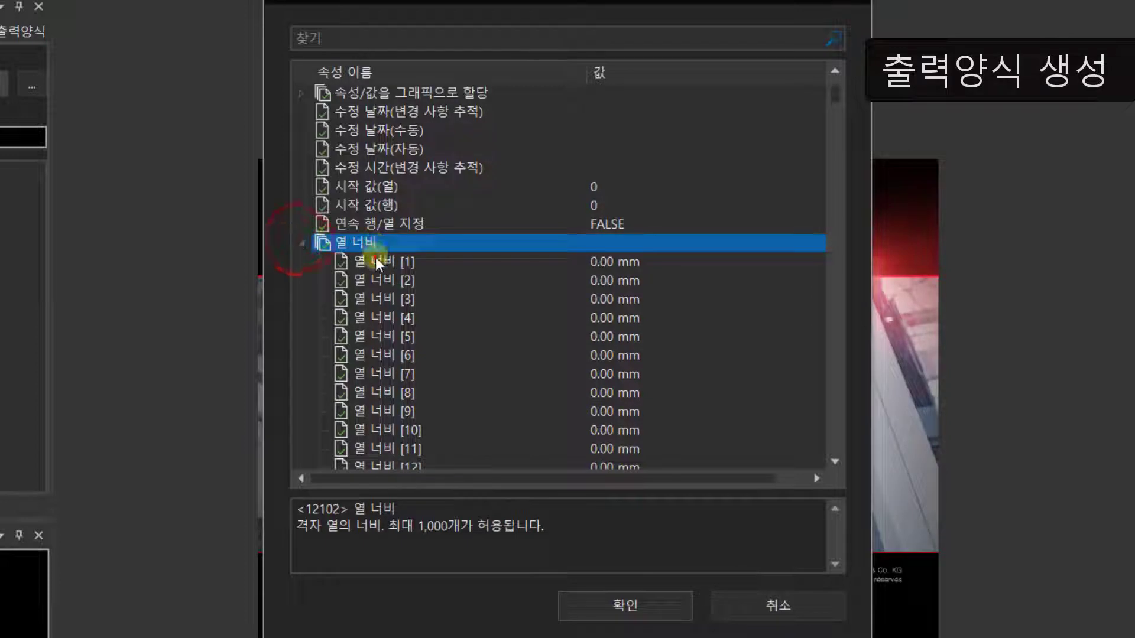
{"action": "left_click", "coordinate": [375, 260]}
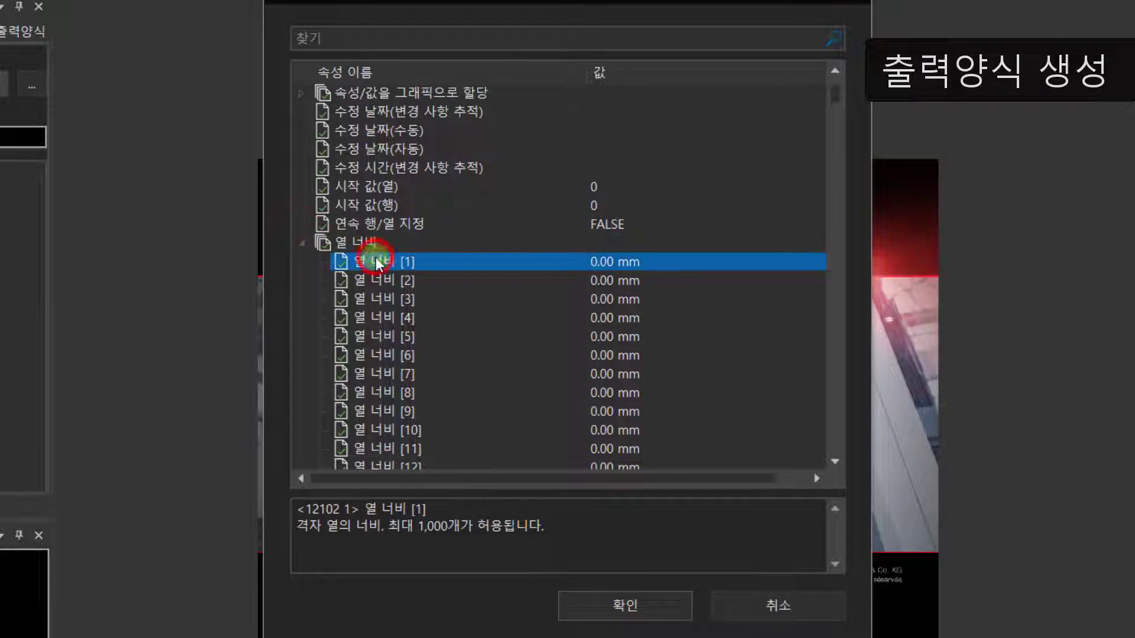
{"action": "left_click", "coordinate": [391, 377], "text": "shift"}
{"action": "left_click", "coordinate": [580, 605]}
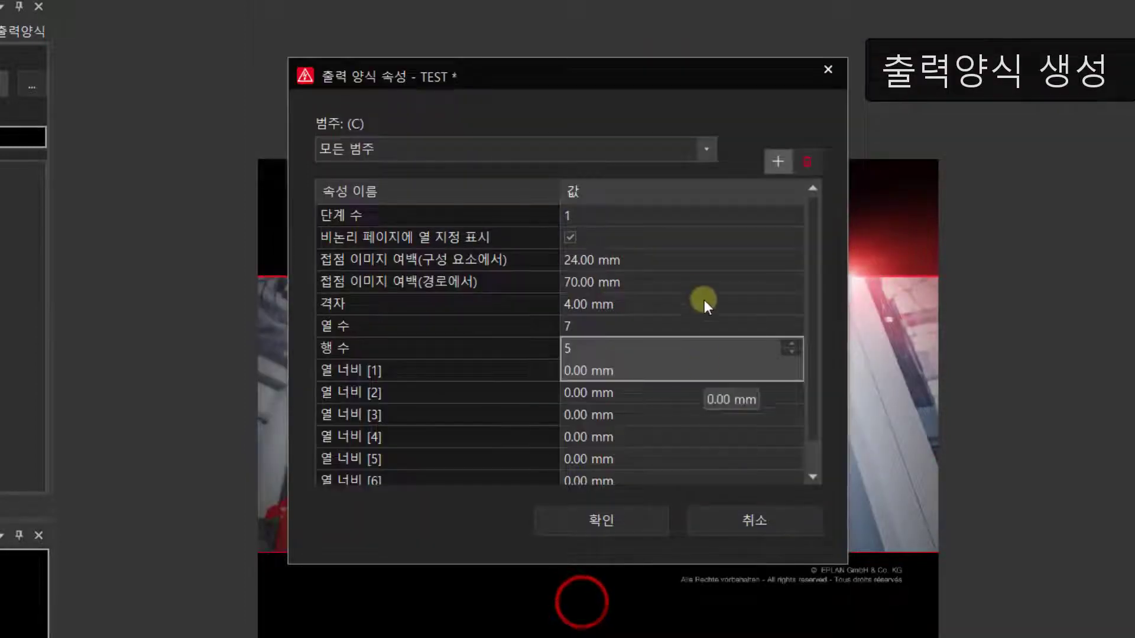
Step: Add the row height properties 행 높이 [1] through [5] to the TEST plot frame
{"action": "scroll", "coordinate": [699, 291], "scroll_direction": "down", "scroll_amount": 1}
{"action": "left_click", "coordinate": [775, 159]}
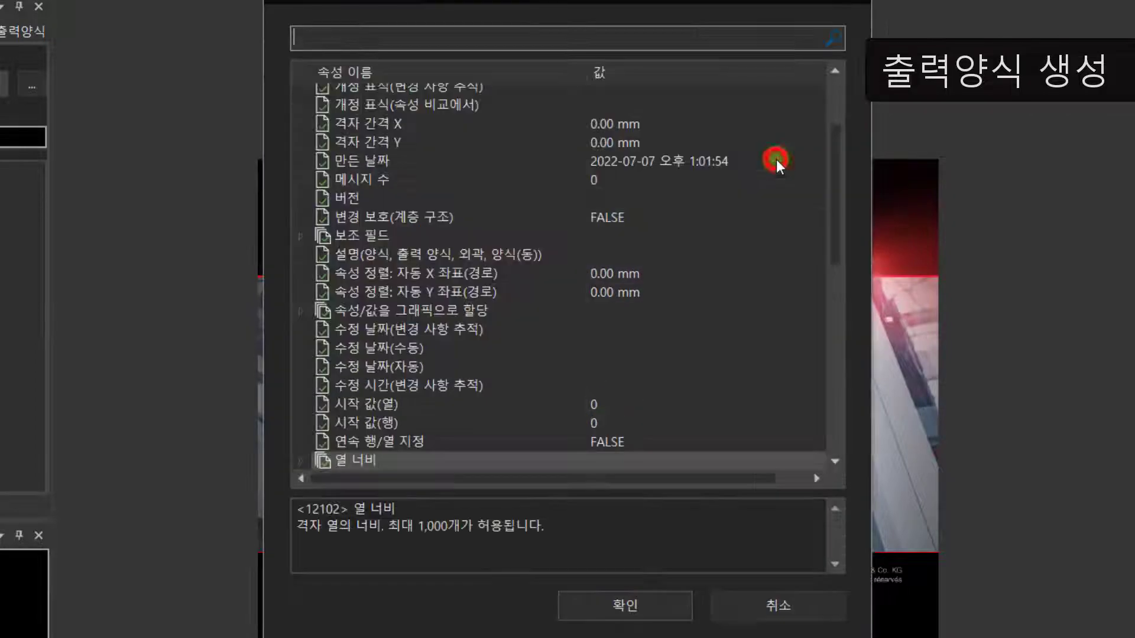
{"action": "scroll", "coordinate": [547, 276], "scroll_direction": "down", "scroll_amount": 10}
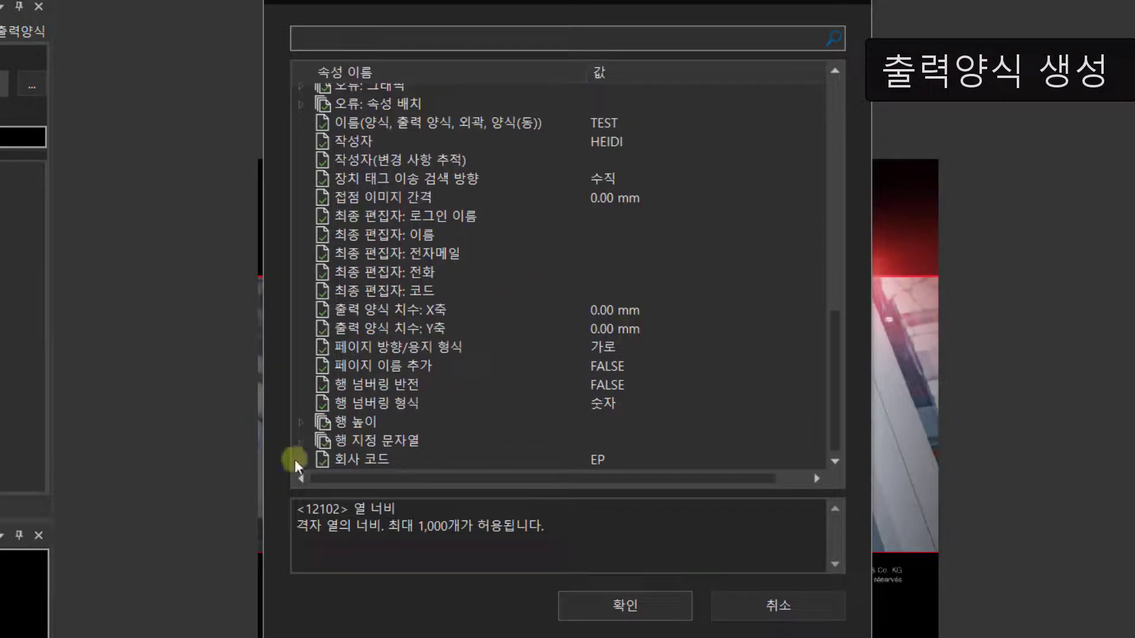
{"action": "left_click", "coordinate": [301, 424]}
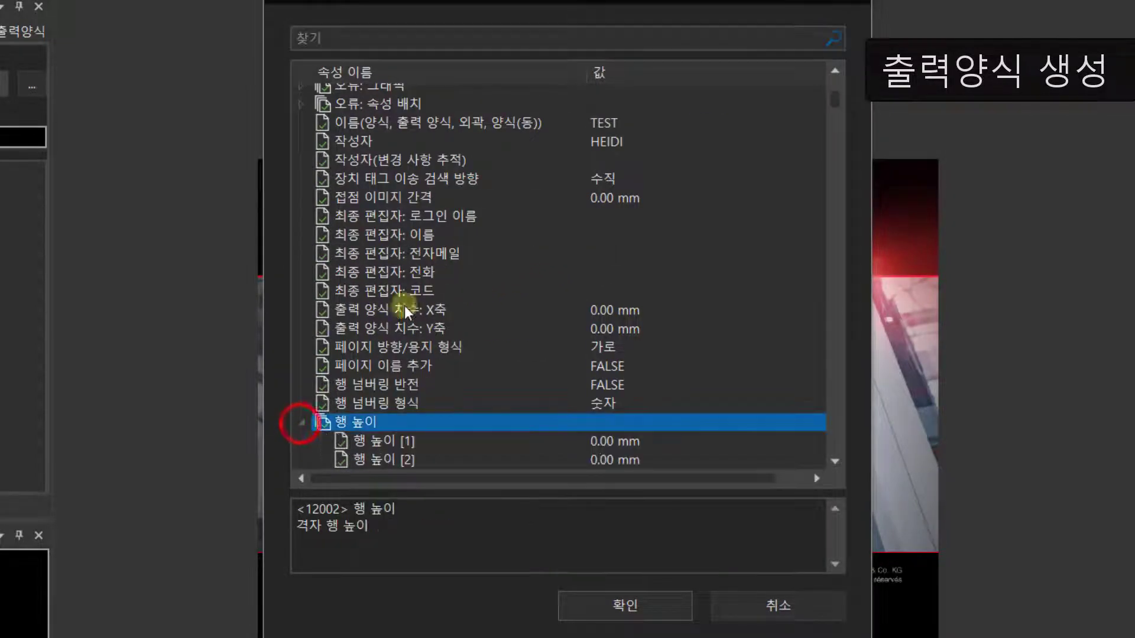
{"action": "left_click", "coordinate": [381, 440]}
{"action": "scroll", "coordinate": [488, 349], "scroll_direction": "down", "scroll_amount": 3}
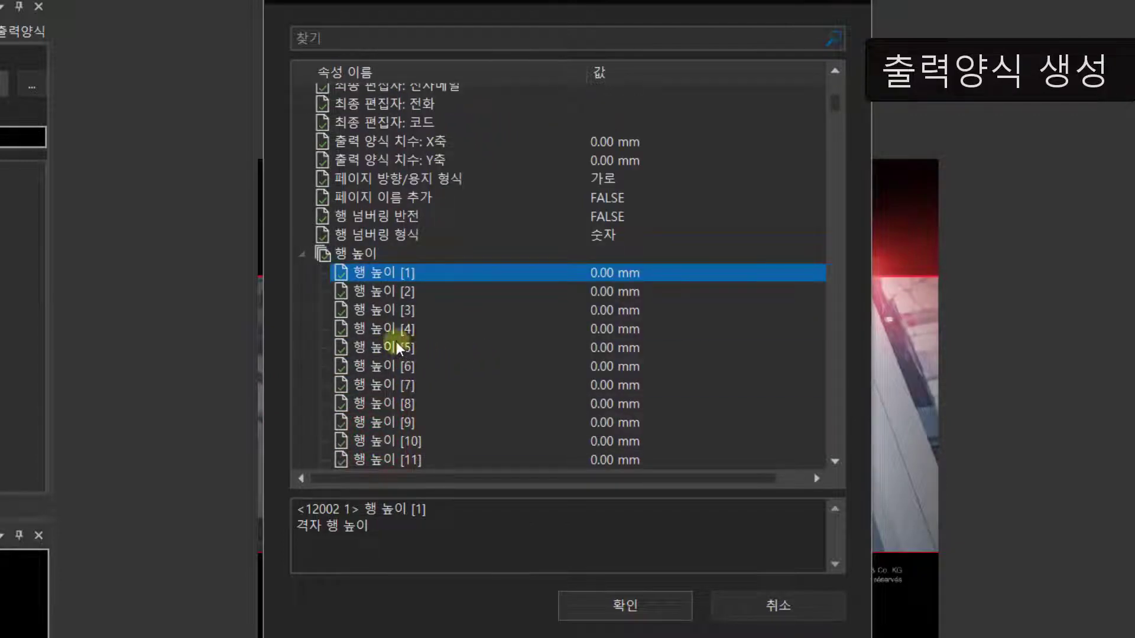
{"action": "left_click", "coordinate": [399, 347], "text": "shift"}
{"action": "left_click", "coordinate": [586, 608]}
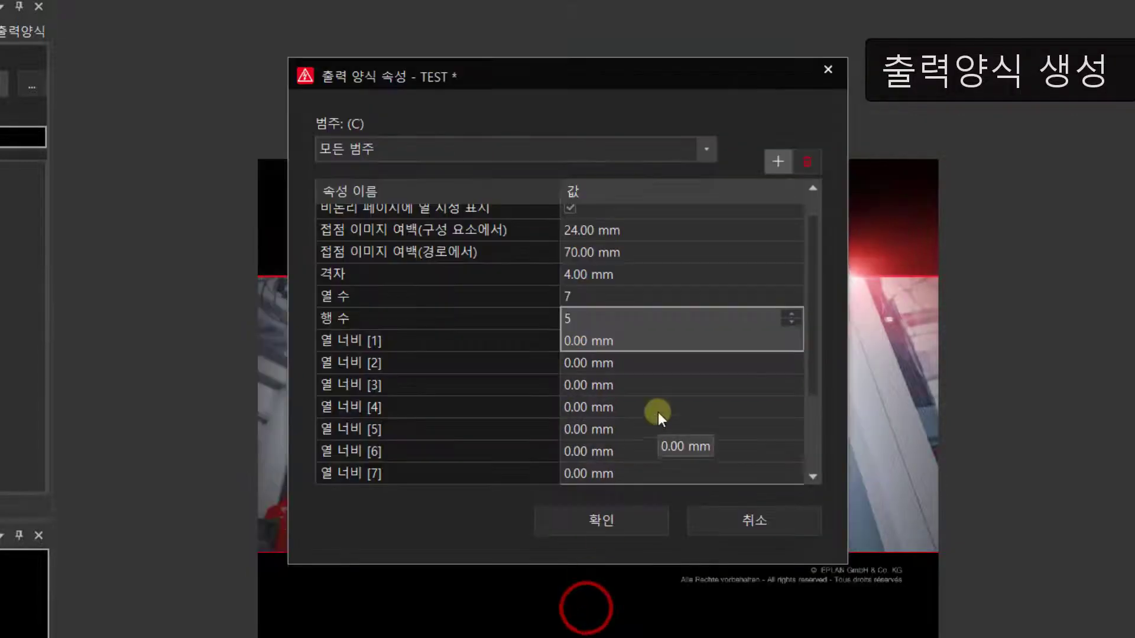
Step: Set column width 열 너비 [1] to 60 mm and copy that value to 열 너비 [2]–[7] and 행 높이 [1]–[4]
{"action": "left_click", "coordinate": [635, 236]}
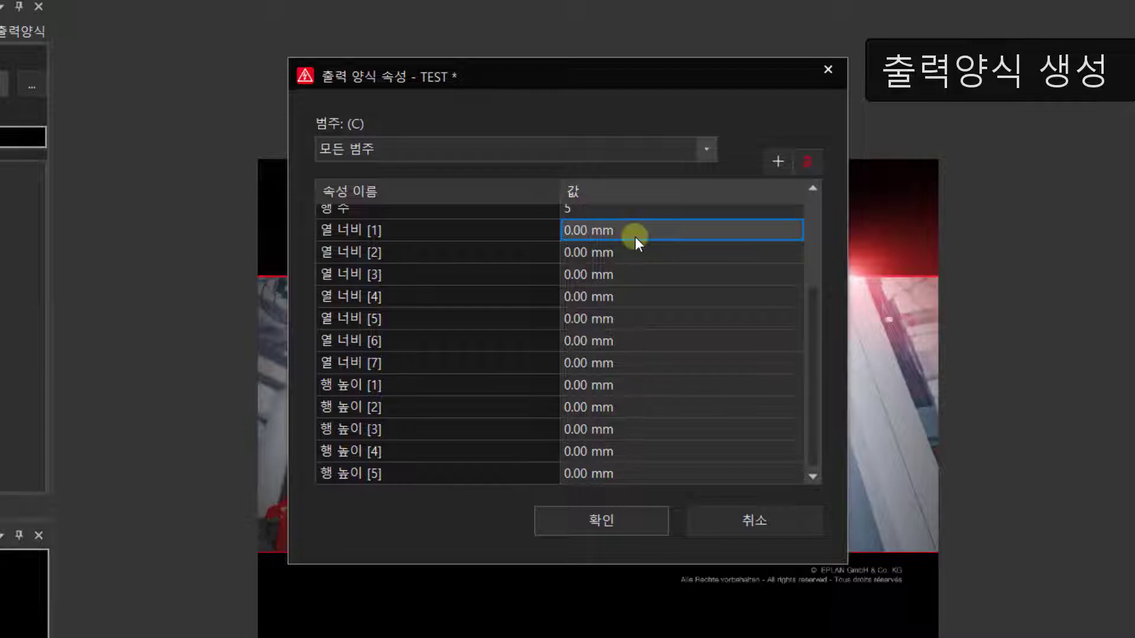
{"action": "left_click", "coordinate": [635, 237]}
{"action": "type", "text": "60"}
{"action": "key", "text": "Return"}
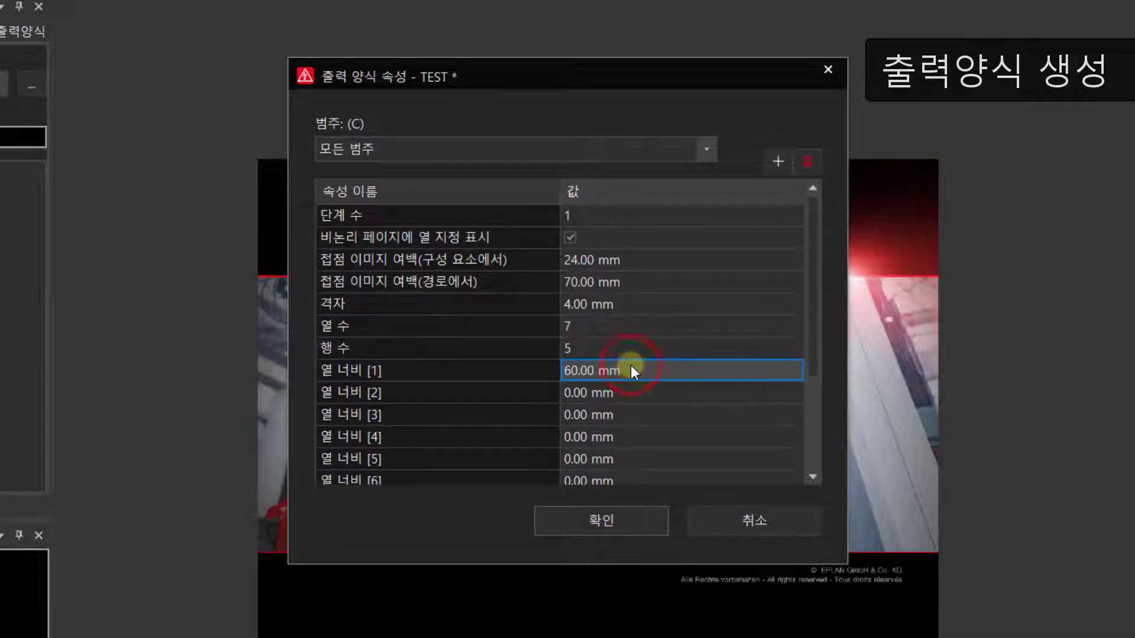
{"action": "left_click_drag", "start_coordinate": [620, 392], "coordinate": [636, 460]}
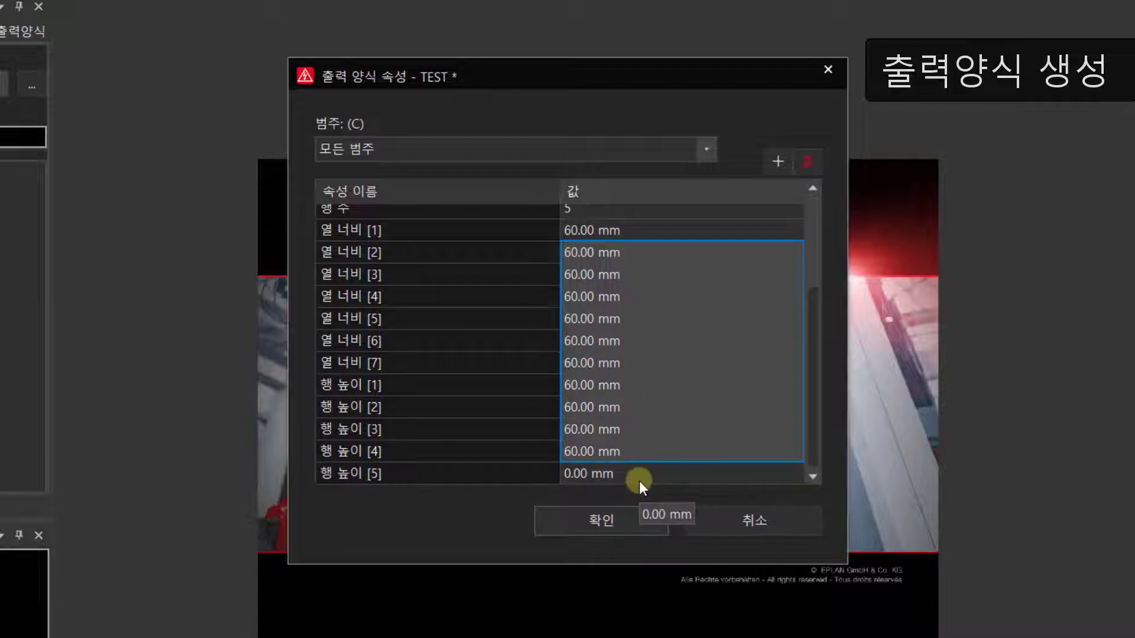
Step: Set row height 행 높이 [5] to 57 mm and apply the plot frame properties
{"action": "left_click", "coordinate": [640, 480]}
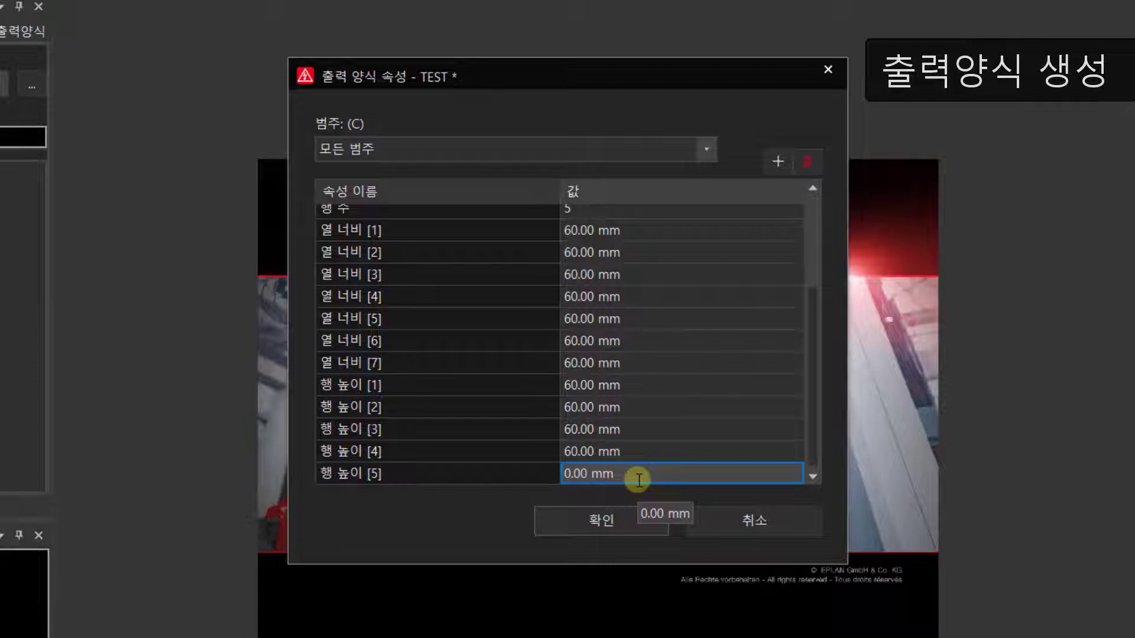
{"action": "type", "text": "57"}
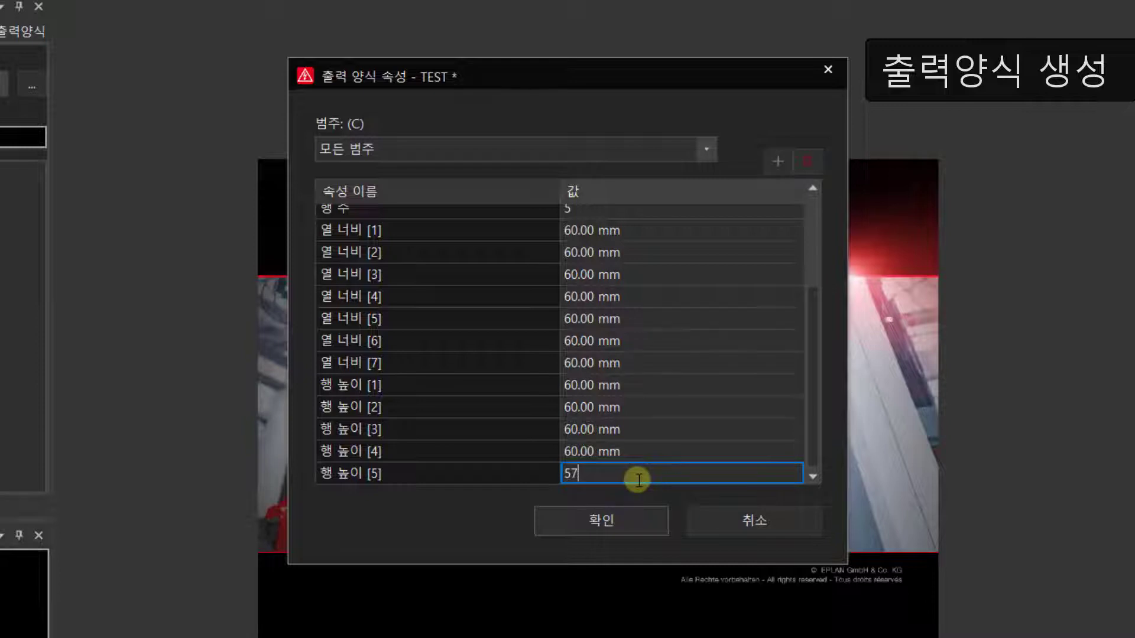
{"action": "left_click", "coordinate": [625, 450]}
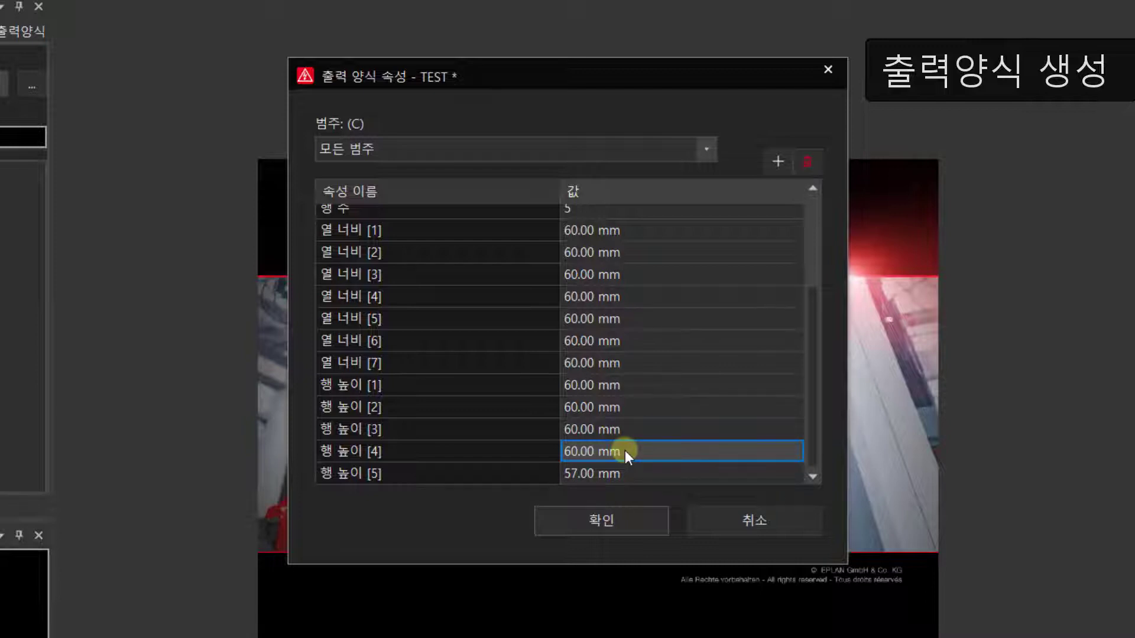
{"action": "left_click", "coordinate": [623, 512]}
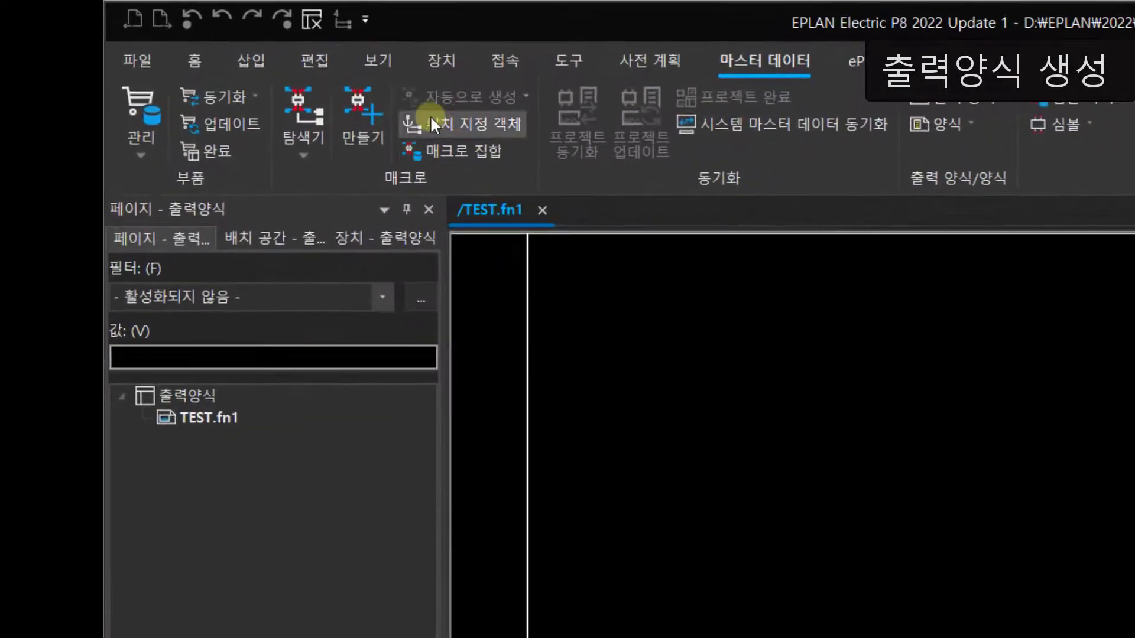
Step: Turn on the path area display (경로) to show the plot frame's column and row grid
{"action": "left_click", "coordinate": [385, 58]}
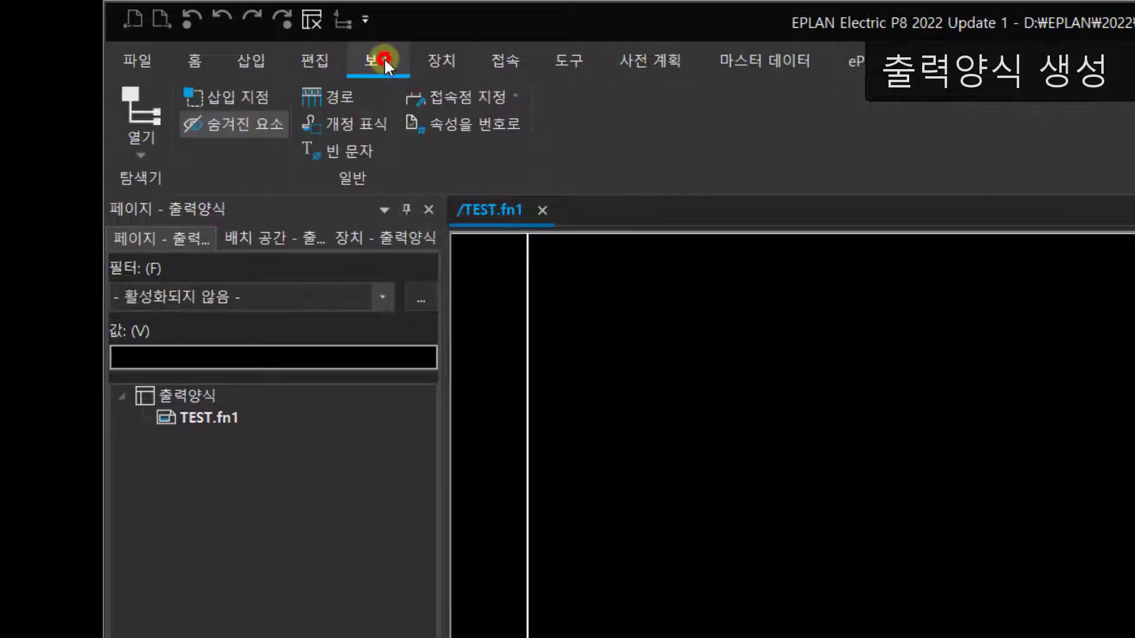
{"action": "left_click", "coordinate": [342, 93]}
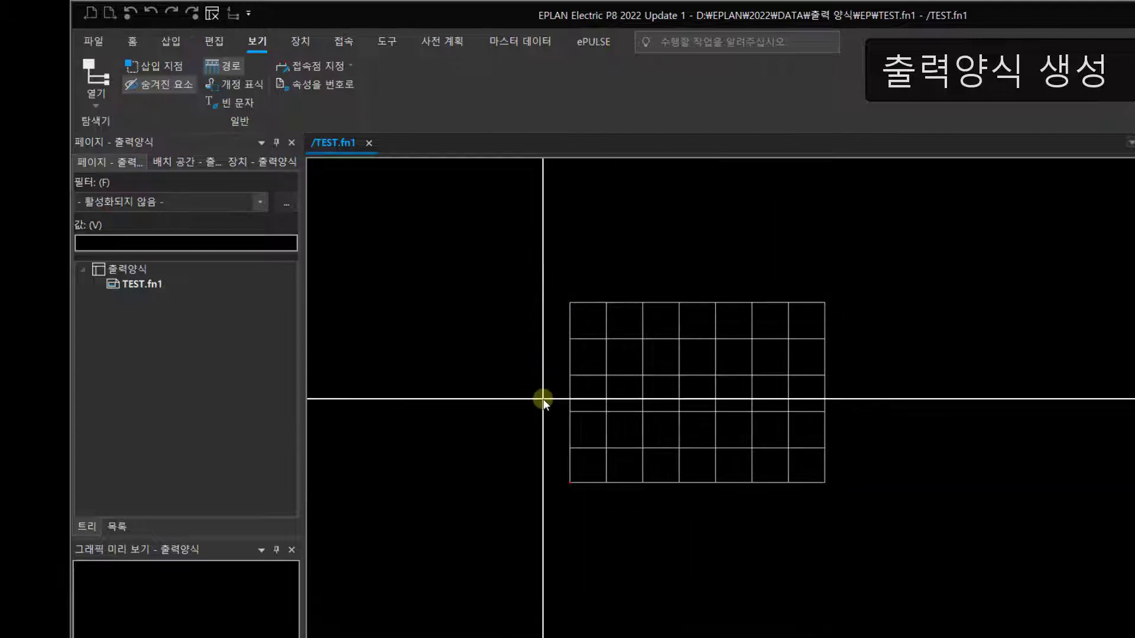
{"action": "left_click", "coordinate": [225, 66]}
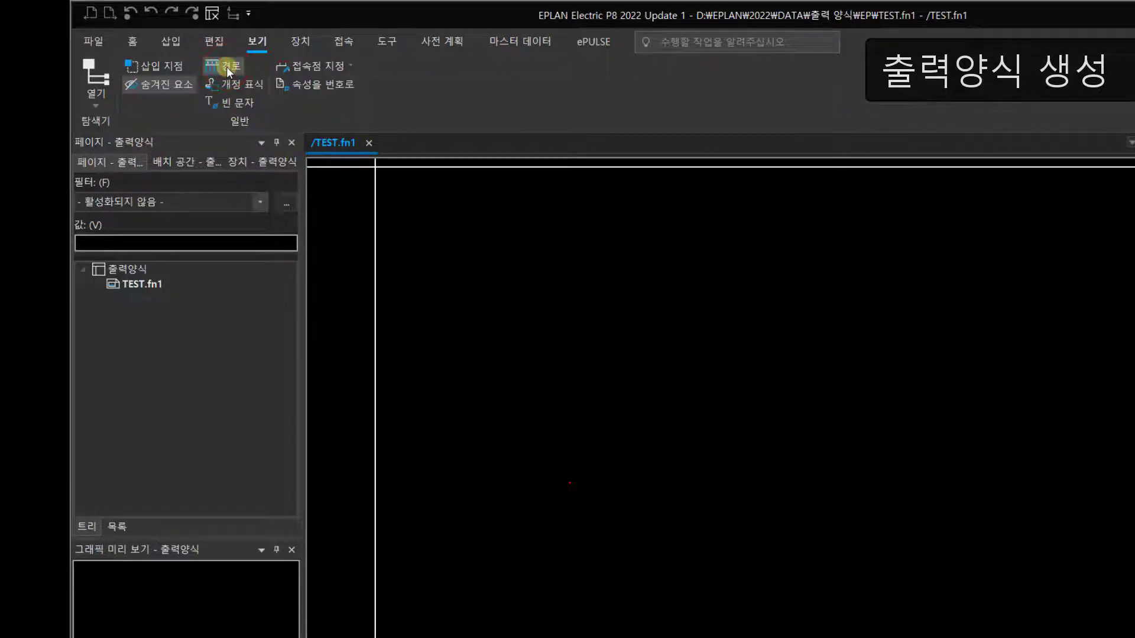
{"action": "left_click", "coordinate": [226, 66]}
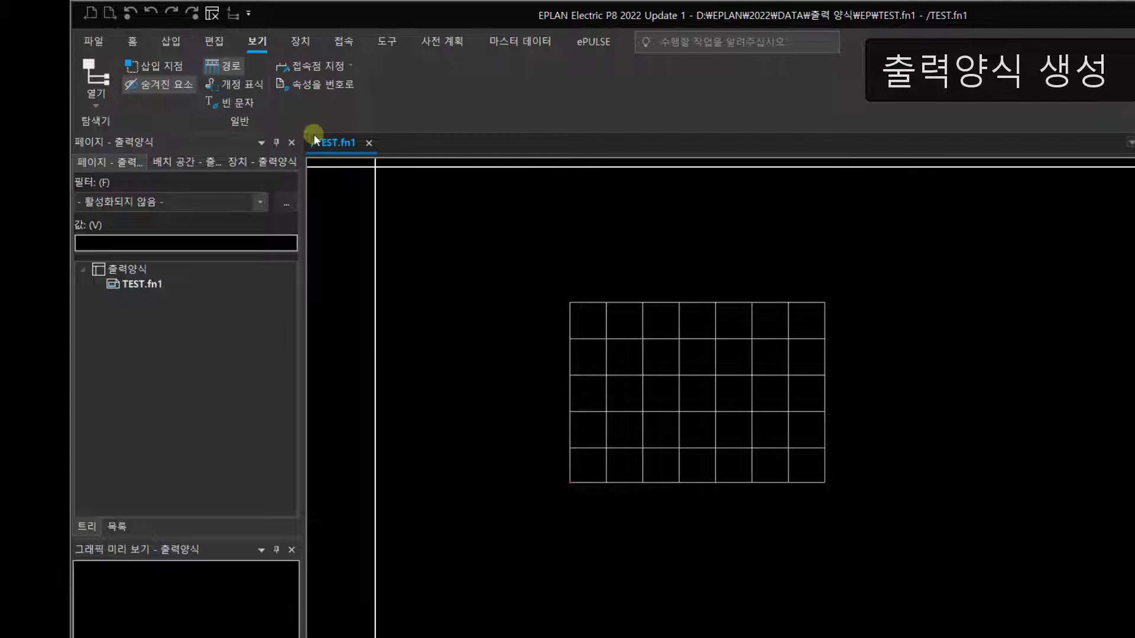
Step: Switch the drawing grid to 격자 A: 1.00 mm for drawing the frame outline
{"action": "left_click", "coordinate": [171, 42]}
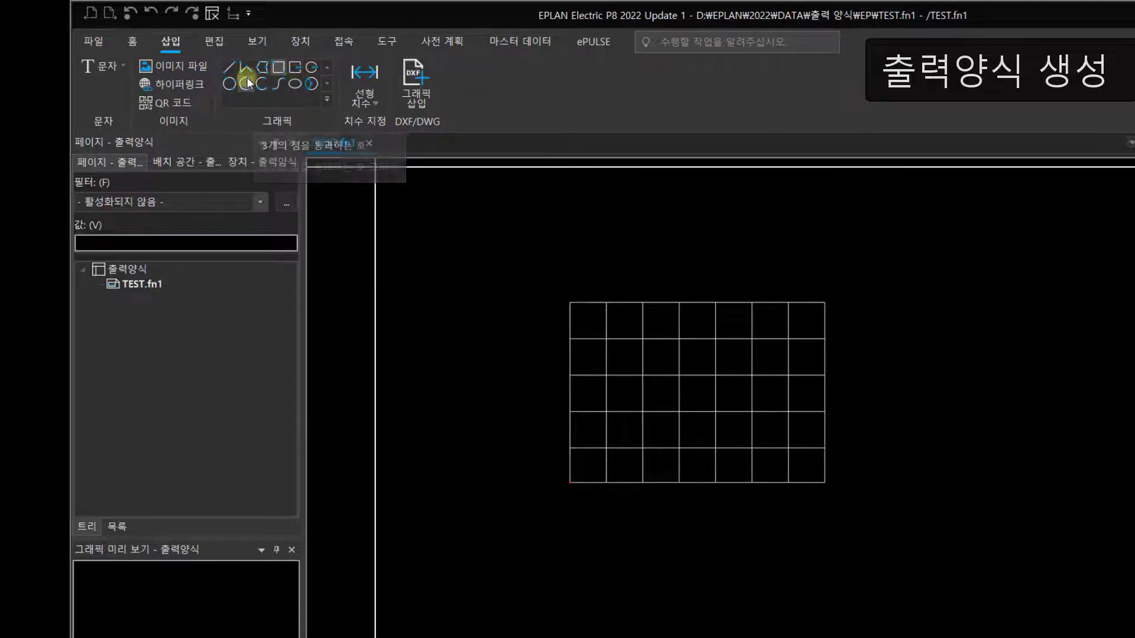
{"action": "left_click", "coordinate": [280, 69]}
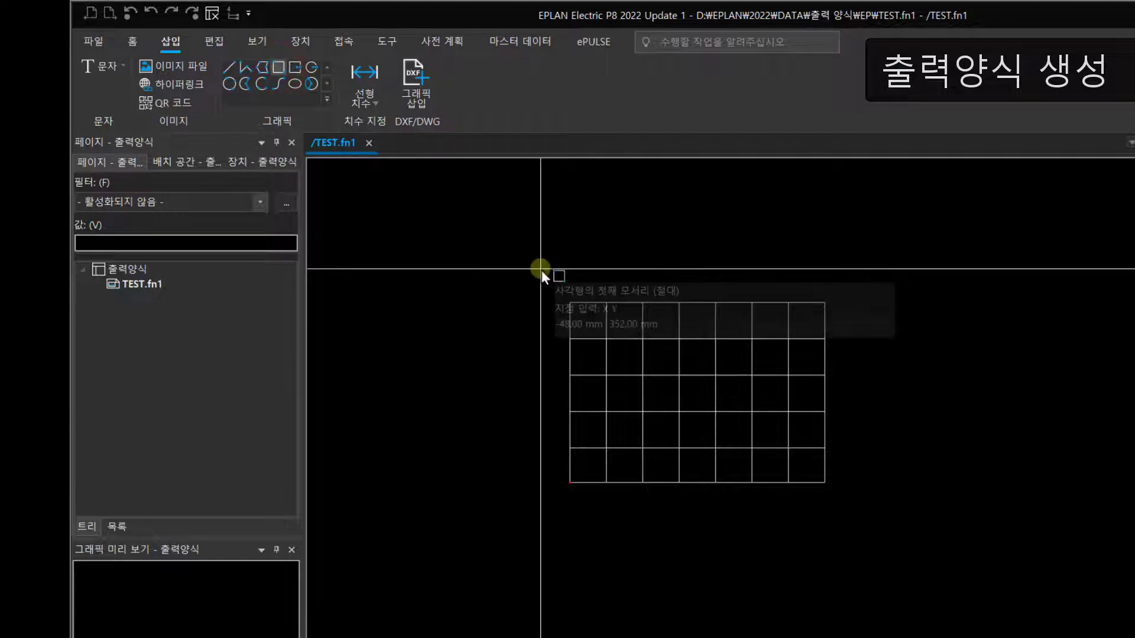
{"action": "scroll", "coordinate": [561, 302], "scroll_direction": "up", "scroll_amount": 5}
{"action": "scroll", "coordinate": [568, 297], "scroll_direction": "up", "scroll_amount": 5}
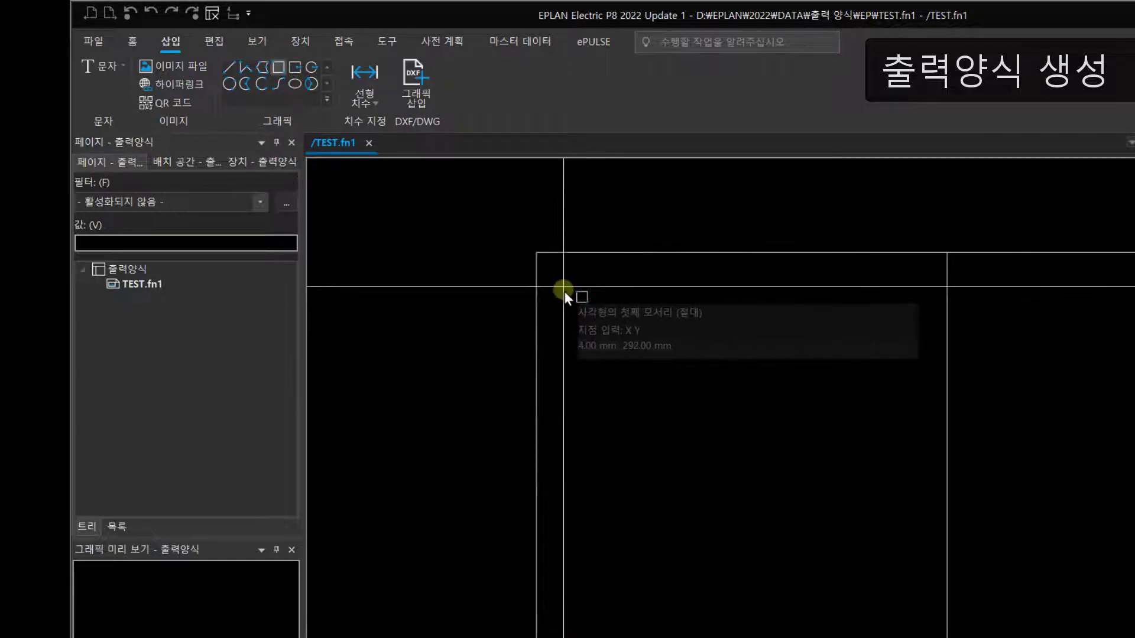
{"action": "scroll", "coordinate": [540, 255], "scroll_direction": "up", "scroll_amount": 2}
{"action": "scroll", "coordinate": [541, 254], "scroll_direction": "up", "scroll_amount": 2}
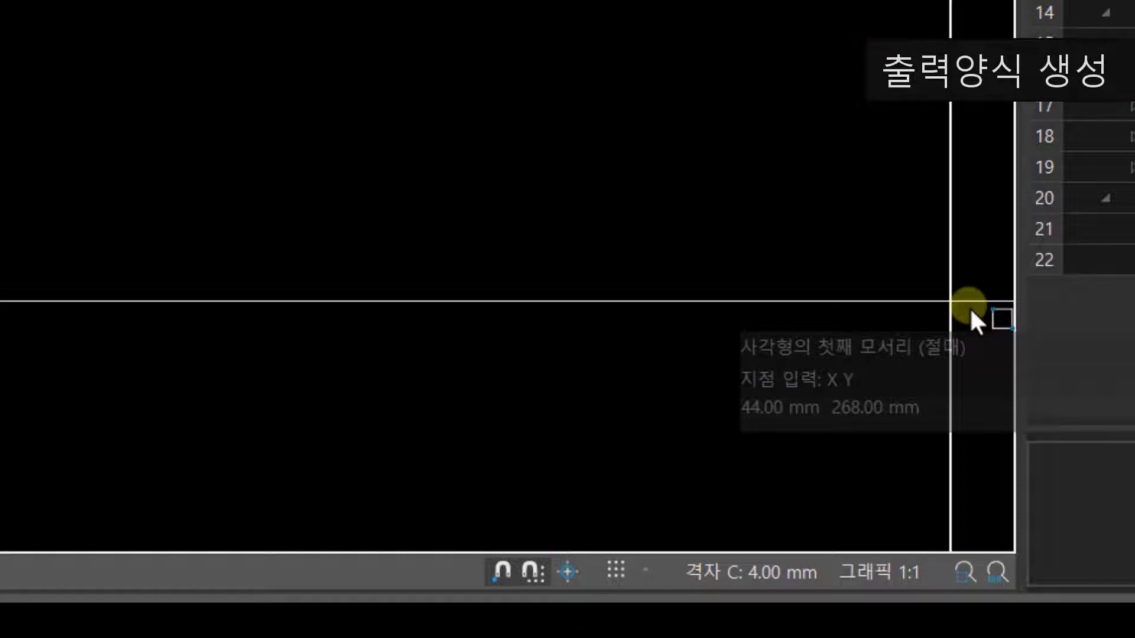
{"action": "left_click", "coordinate": [775, 576]}
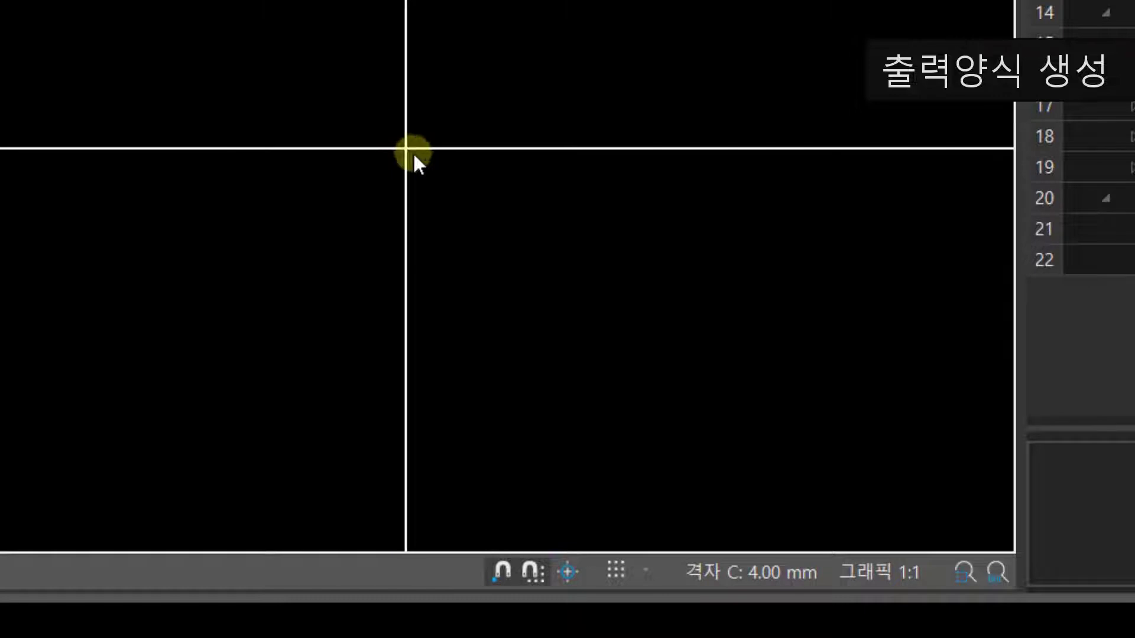
{"action": "left_click", "coordinate": [645, 569]}
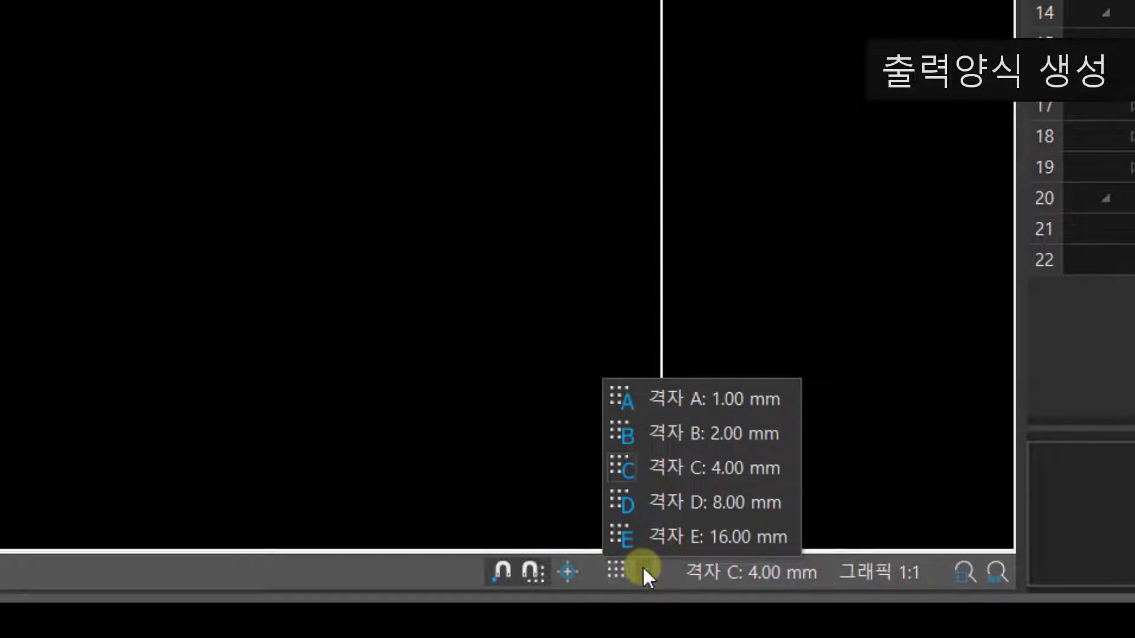
{"action": "left_click", "coordinate": [676, 395]}
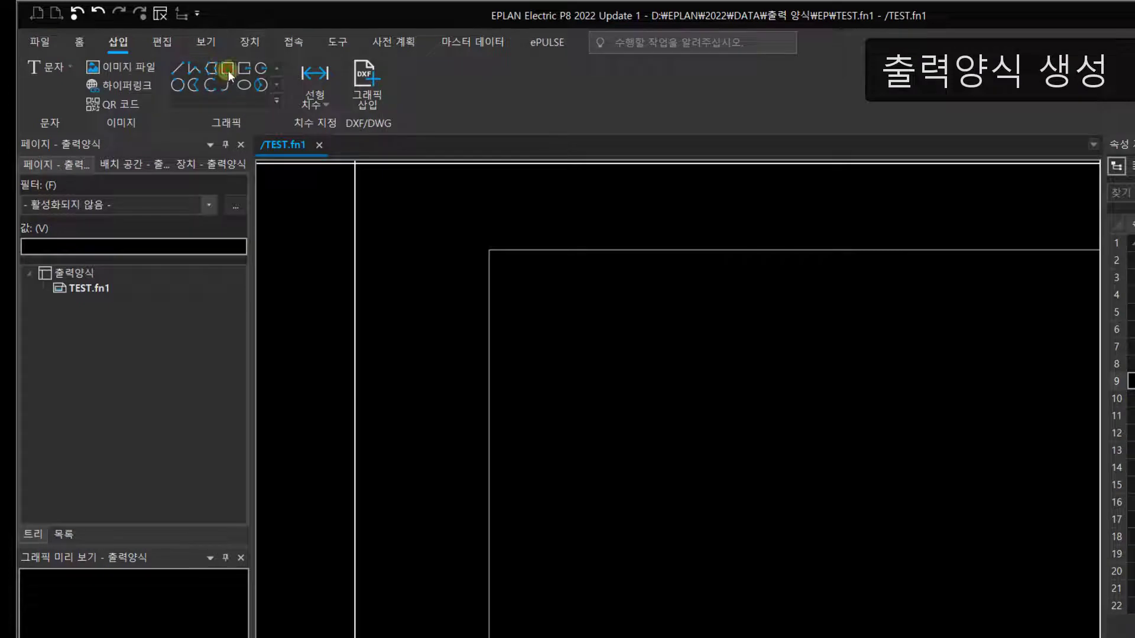
Step: Draw a 420 × 297 mm rectangle from the path grid's upper-left corner (0, 297) to its lower-right corner
{"action": "left_click", "coordinate": [228, 70]}
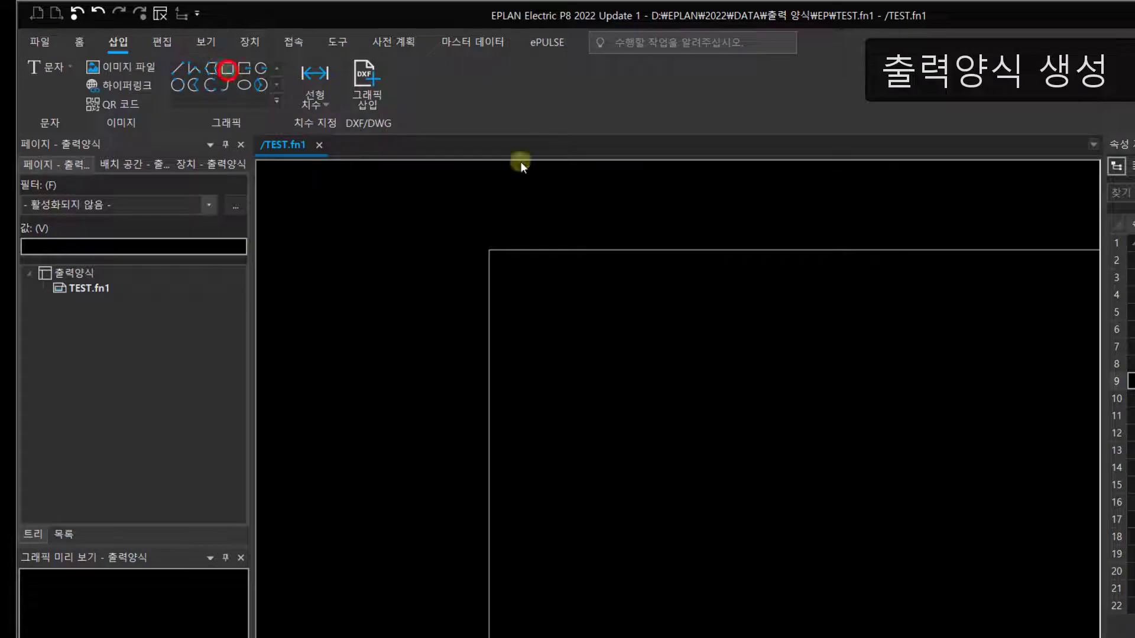
{"action": "left_click", "coordinate": [489, 250]}
{"action": "scroll", "coordinate": [619, 370], "scroll_direction": "down", "scroll_amount": 7}
{"action": "middle_click_drag", "start_coordinate": [900, 597], "coordinate": [490, 281]}
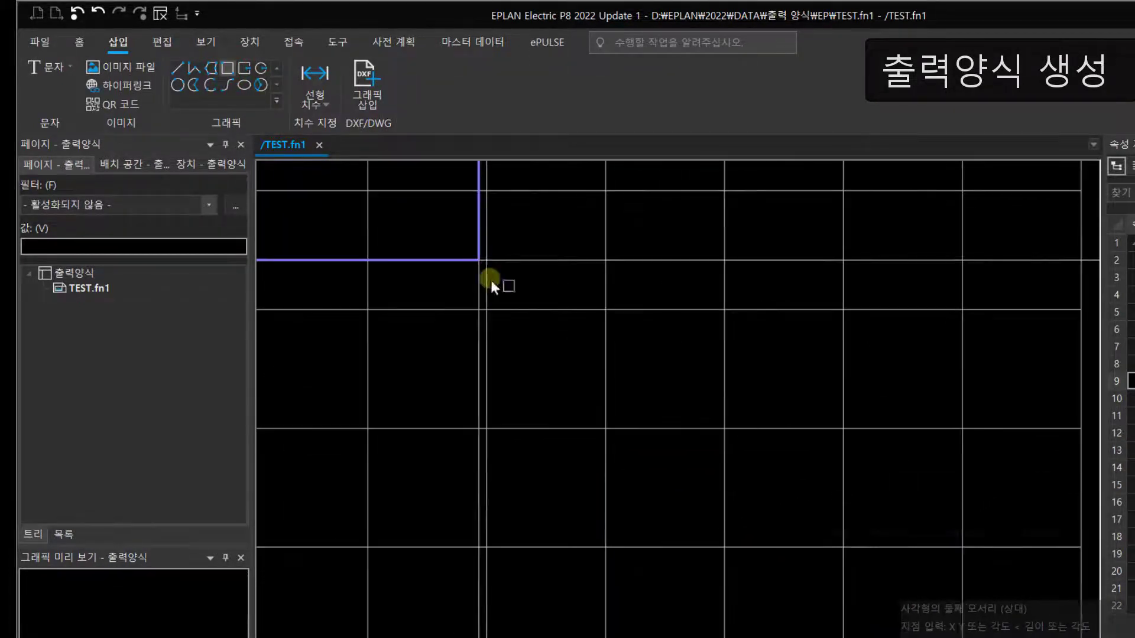
{"action": "middle_click_drag", "start_coordinate": [782, 488], "coordinate": [627, 425]}
{"action": "middle_click_drag", "start_coordinate": [792, 526], "coordinate": [835, 582]}
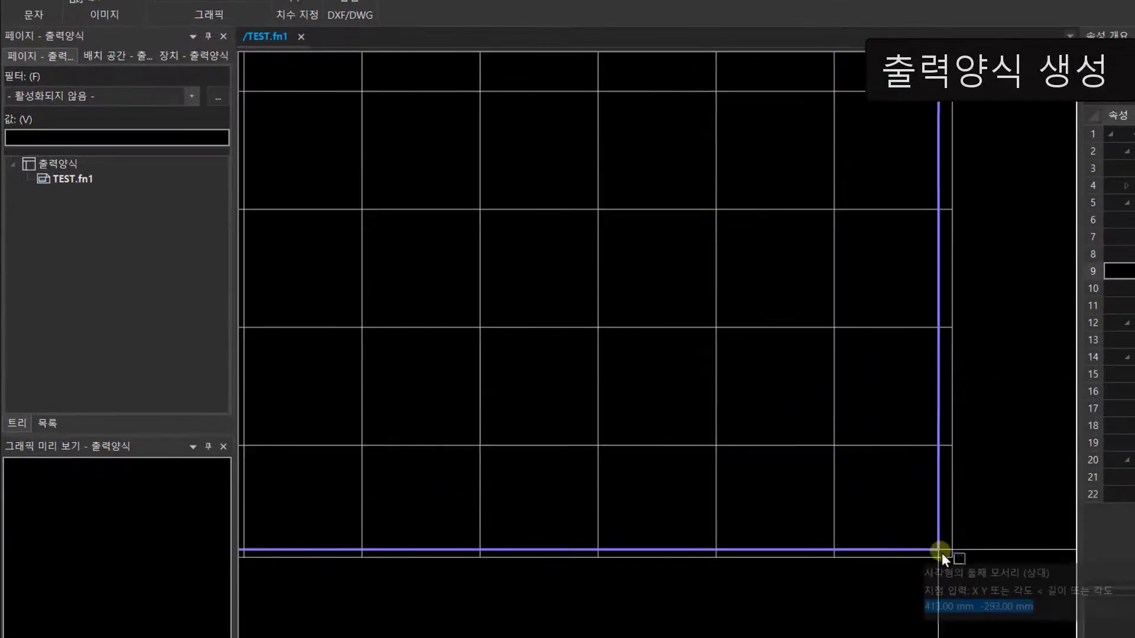
{"action": "scroll", "coordinate": [952, 559], "scroll_direction": "up", "scroll_amount": 2}
{"action": "left_click", "coordinate": [955, 562]}
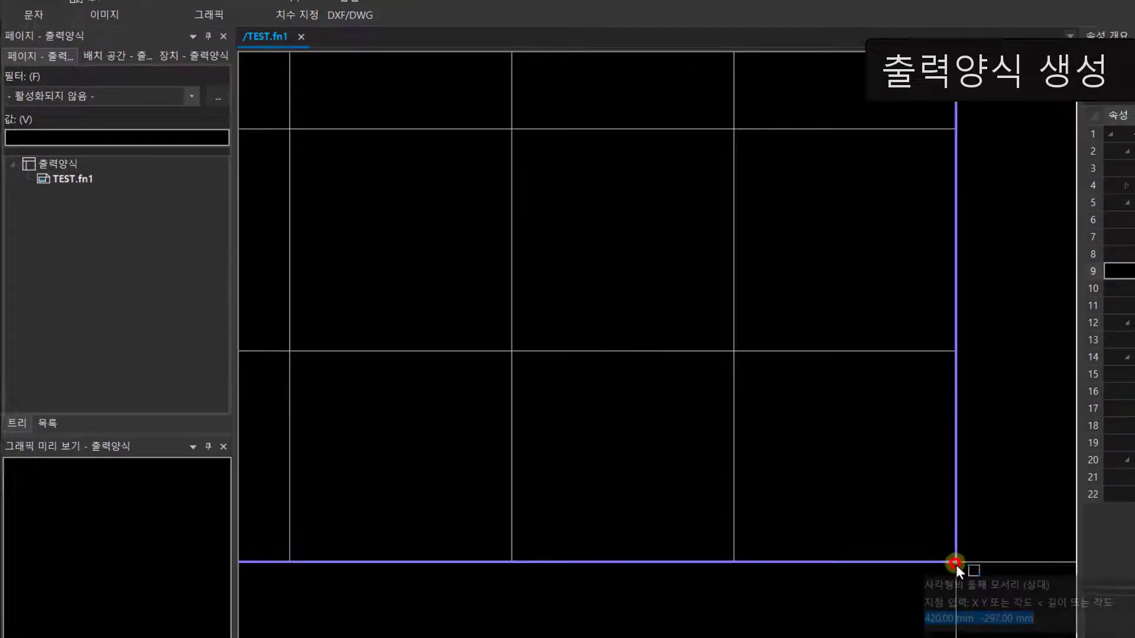
{"action": "scroll", "coordinate": [699, 424], "scroll_direction": "down", "scroll_amount": 5}
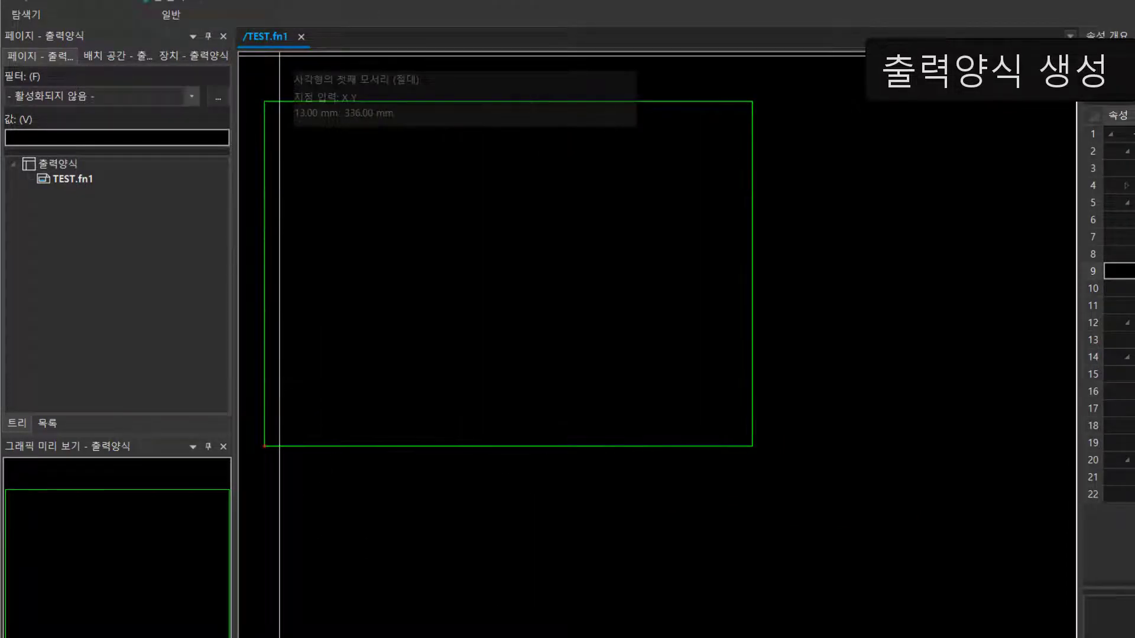
Step: Show the path areas (경로) again inside the green frame rectangle
{"action": "middle_click_drag", "start_coordinate": [524, 282], "coordinate": [697, 311]}
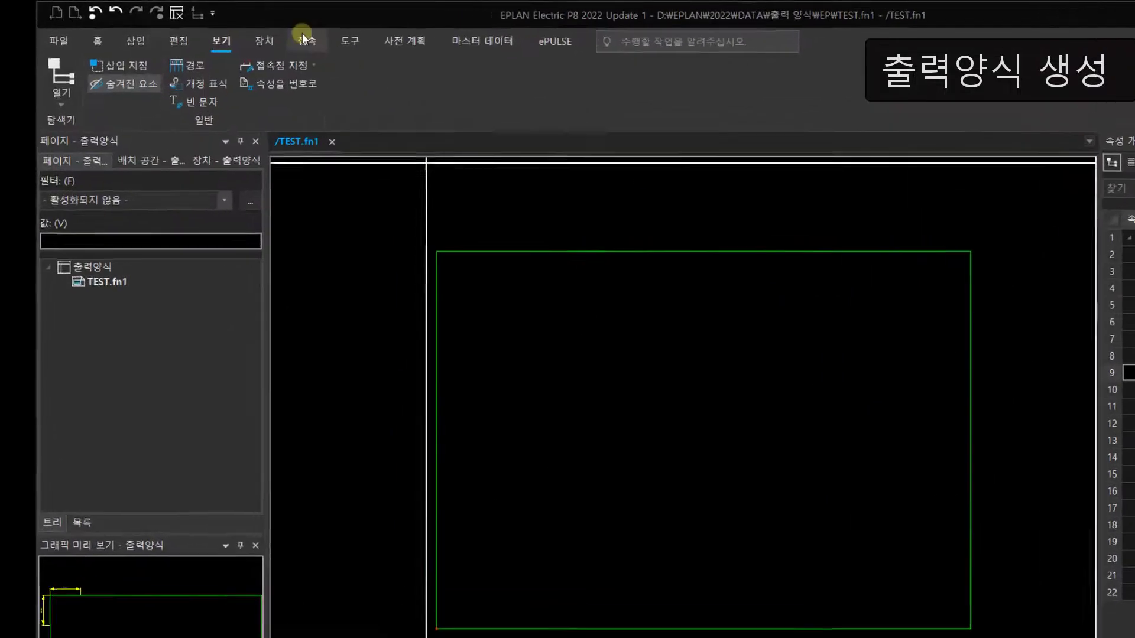
{"action": "left_click", "coordinate": [211, 83]}
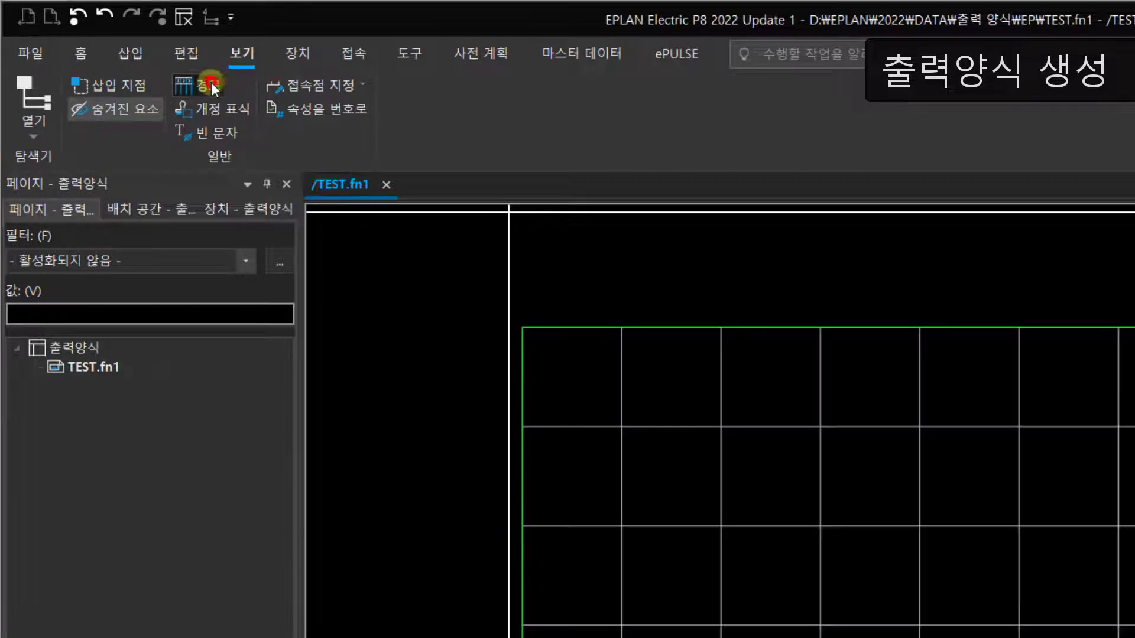
{"action": "scroll", "coordinate": [656, 406], "scroll_direction": "up", "scroll_amount": 3}
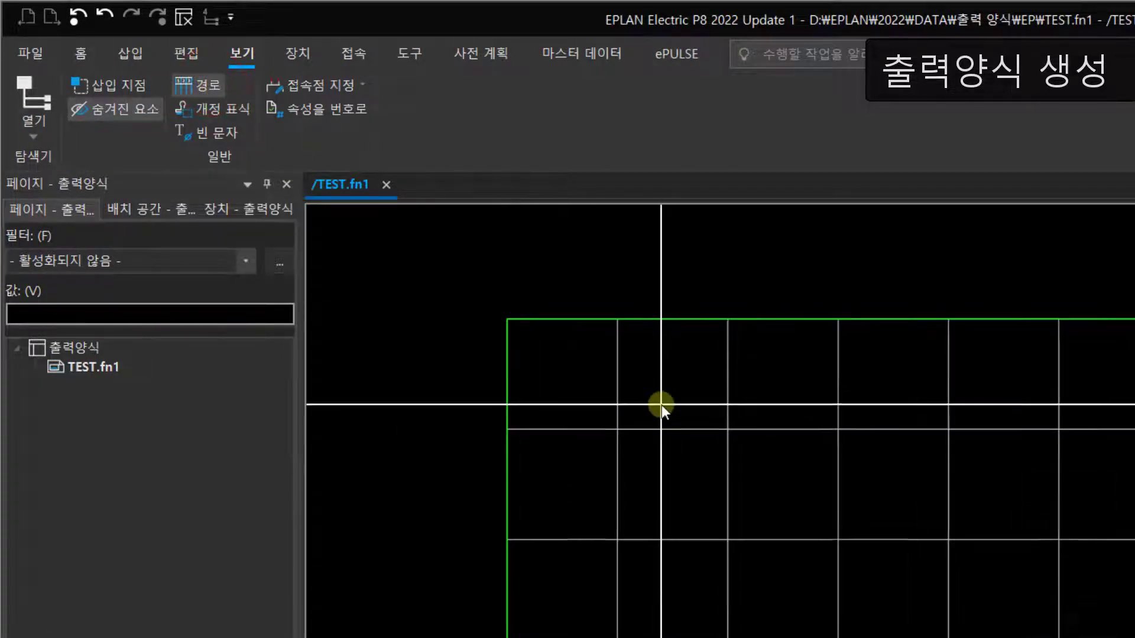
{"action": "middle_click_drag", "start_coordinate": [643, 396], "coordinate": [607, 398]}
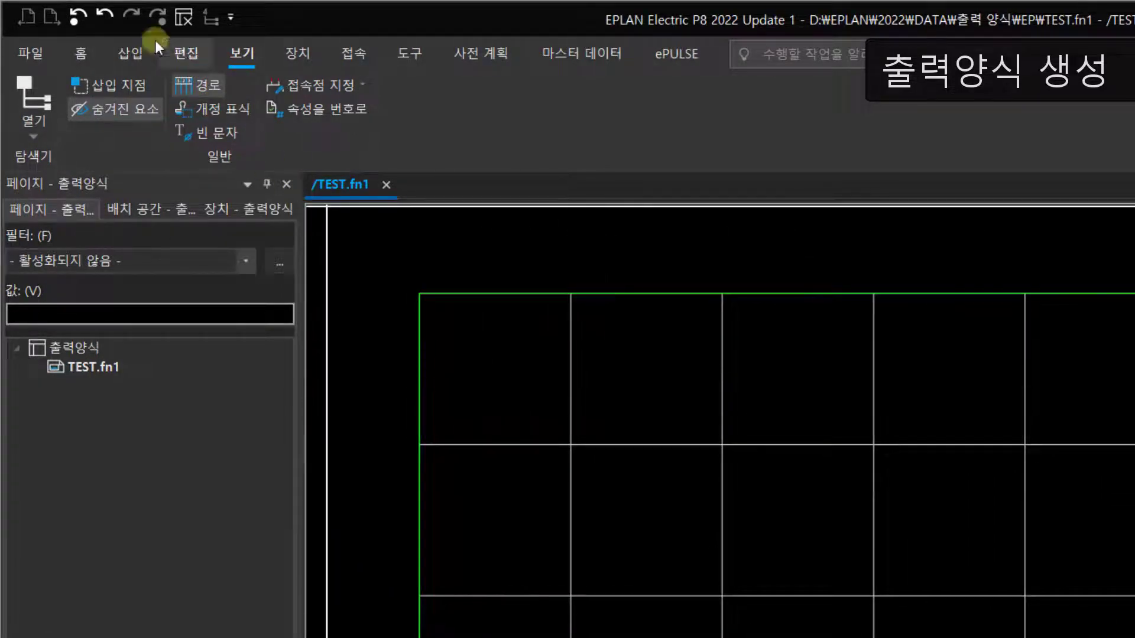
{"action": "left_click", "coordinate": [192, 49]}
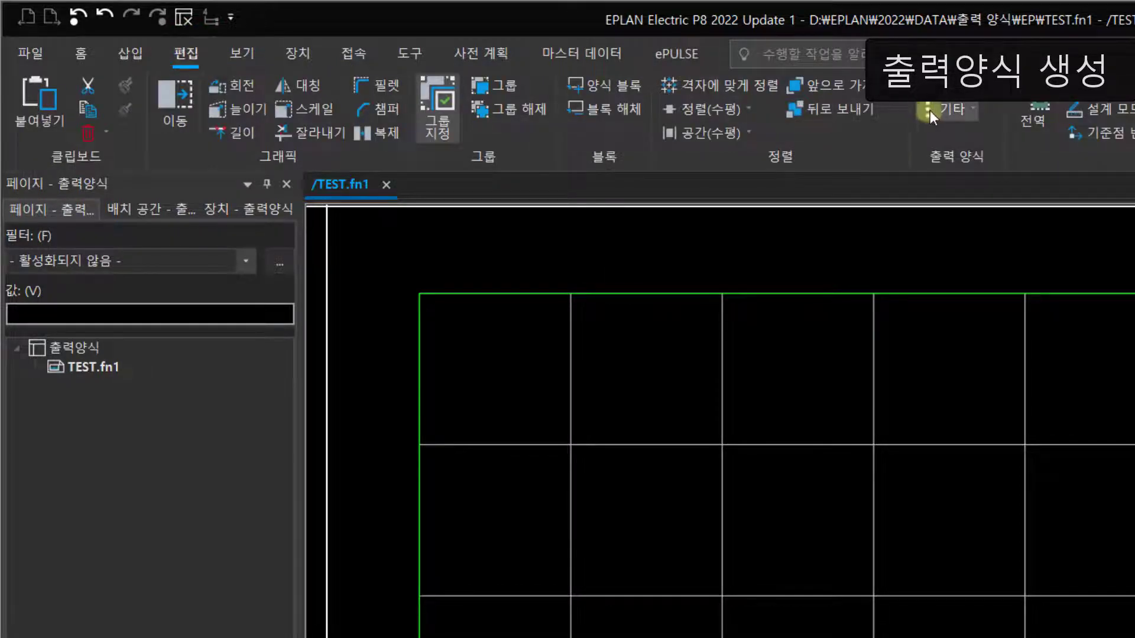
{"action": "left_click", "coordinate": [954, 110]}
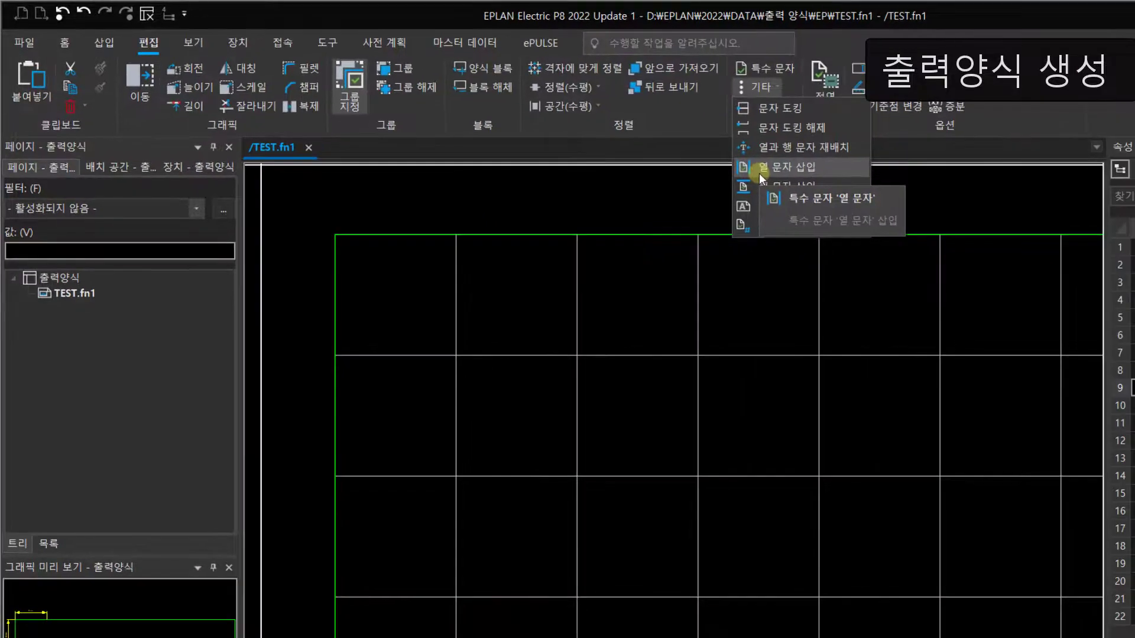
{"action": "left_click", "coordinate": [759, 172]}
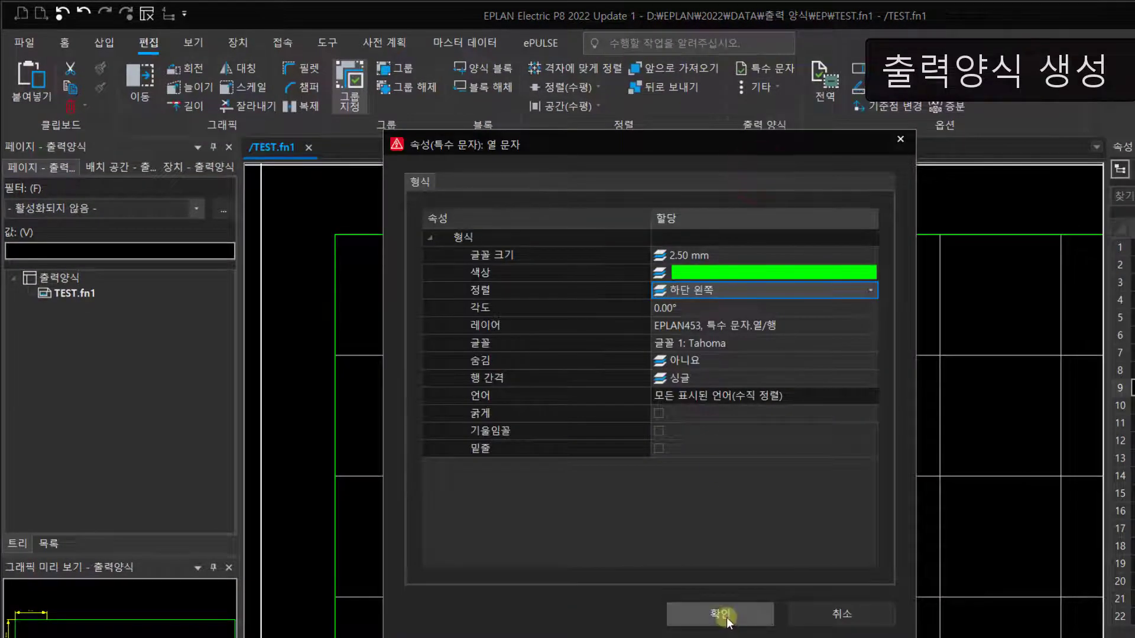
{"action": "left_click", "coordinate": [725, 614]}
{"action": "scroll", "coordinate": [397, 267], "scroll_direction": "up", "scroll_amount": 3}
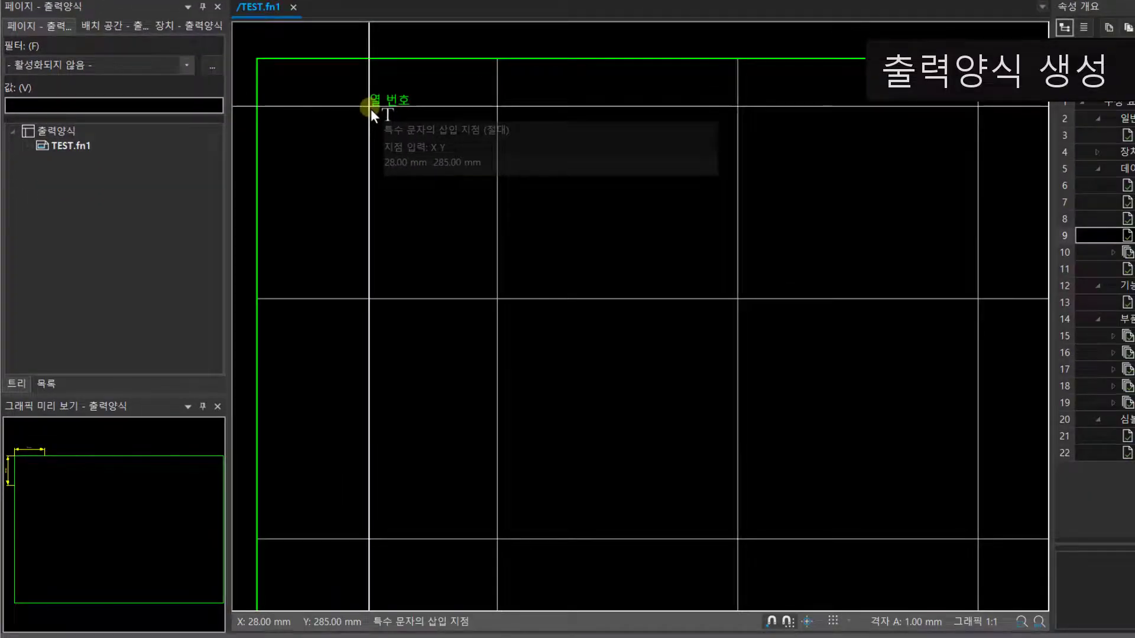
{"action": "key", "text": "Escape"}
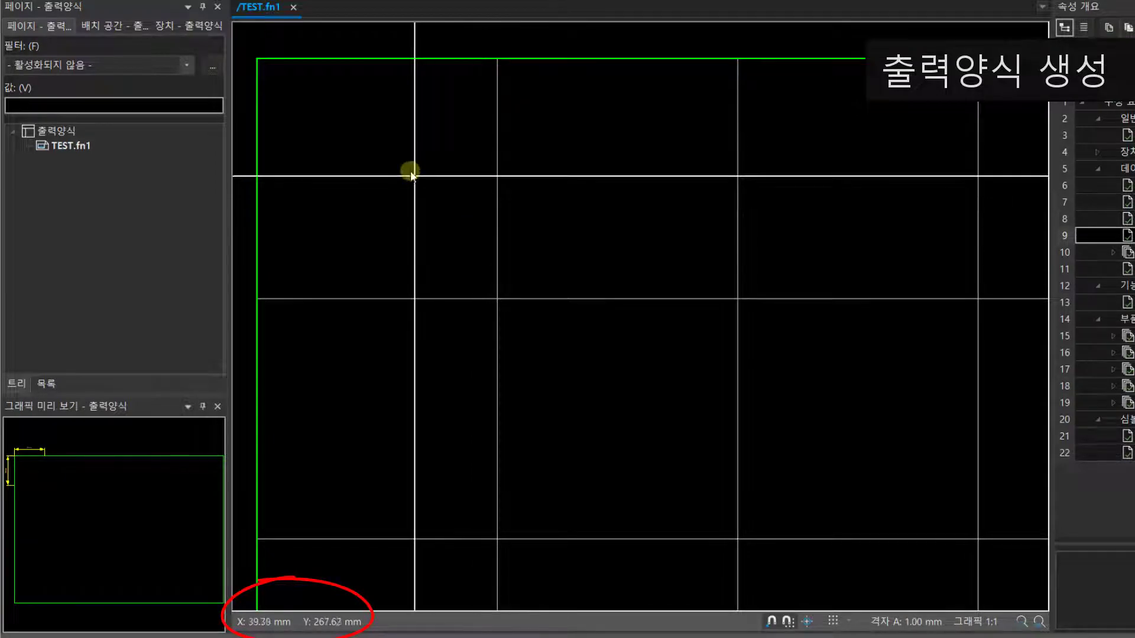
Step: Add a linear dimension across the first column's width, placed just above the frame's upper edge
{"action": "middle_click_drag", "start_coordinate": [373, 124], "coordinate": [403, 188]}
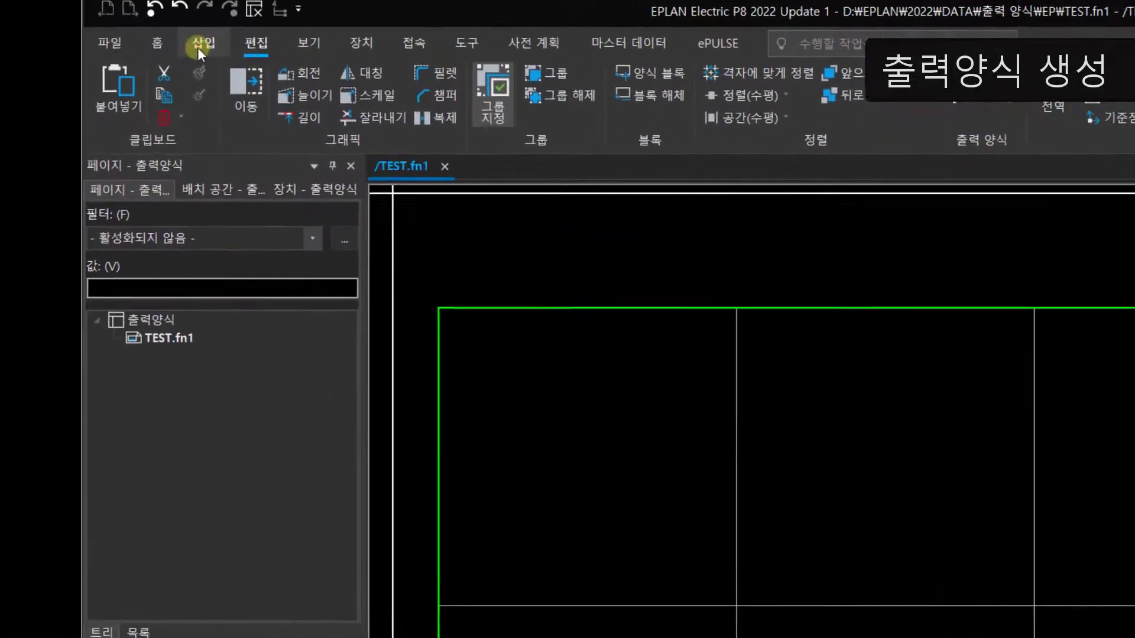
{"action": "left_click", "coordinate": [198, 47]}
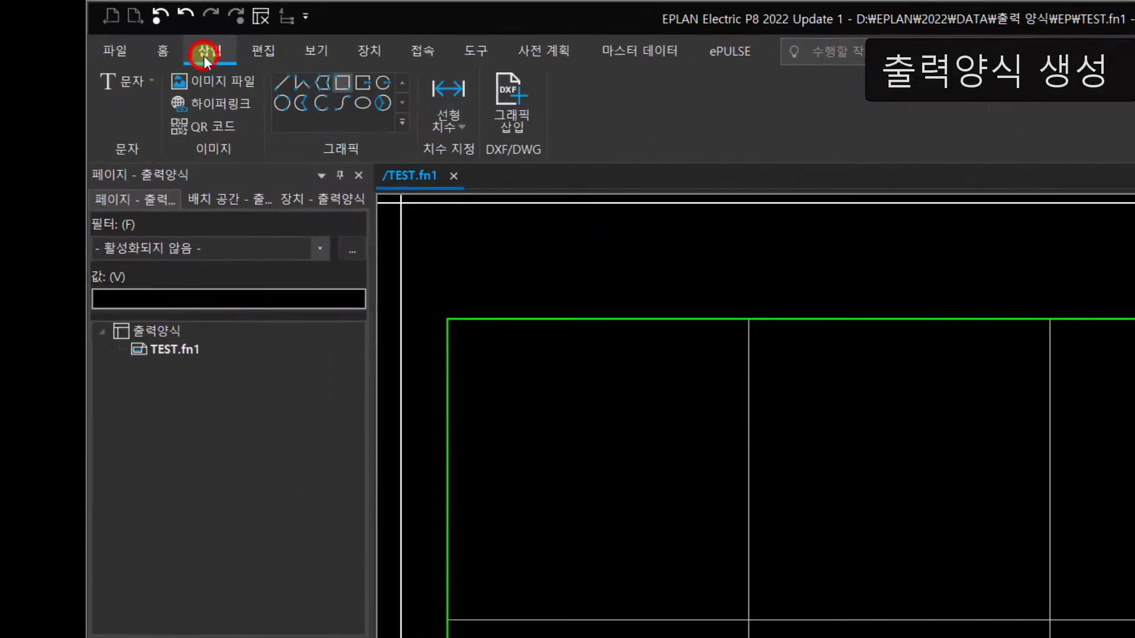
{"action": "left_click", "coordinate": [443, 80]}
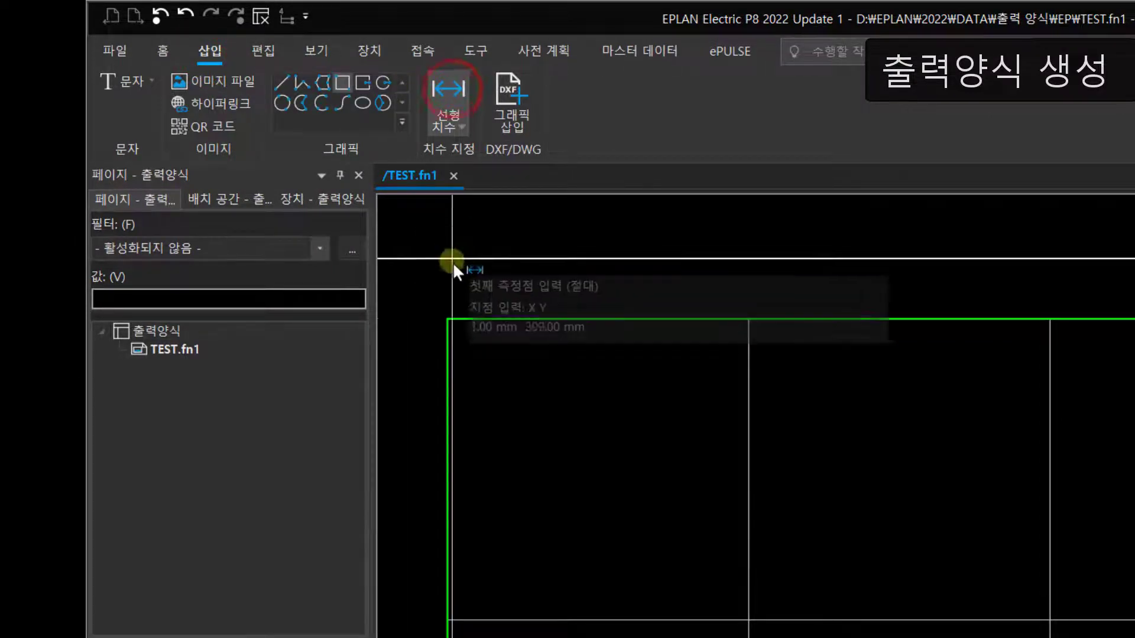
{"action": "left_click", "coordinate": [449, 318]}
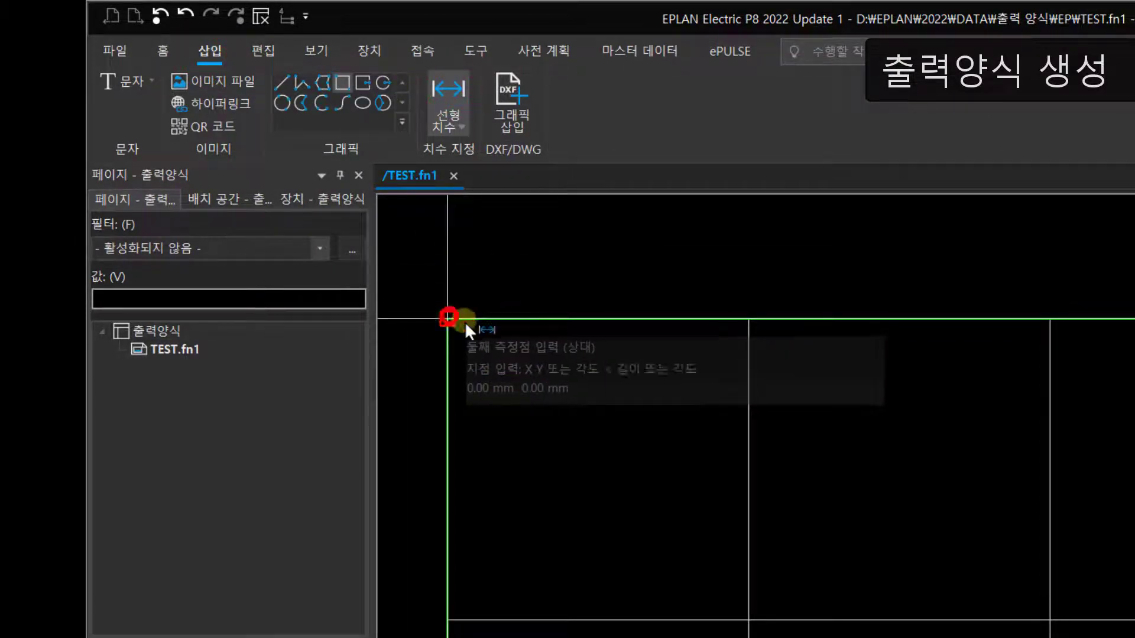
{"action": "left_click", "coordinate": [749, 319]}
{"action": "left_click", "coordinate": [755, 274]}
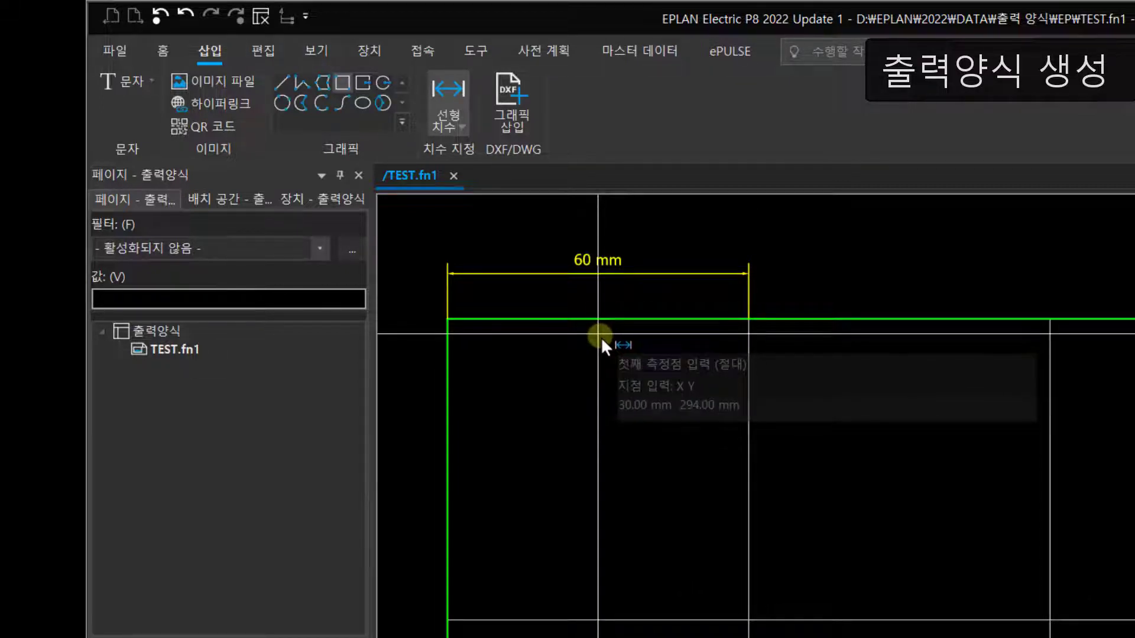
{"action": "key", "text": "Escape"}
Step: Move the base point (기준점) to the frame rectangle's upper-left corner
{"action": "left_click", "coordinate": [266, 51]}
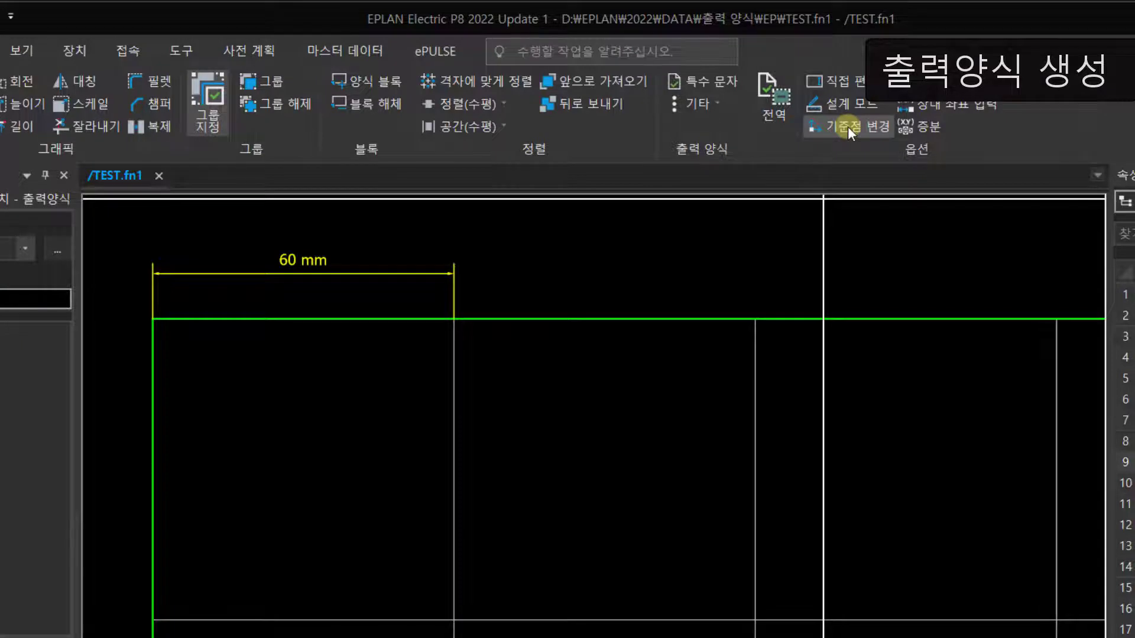
{"action": "left_click", "coordinate": [848, 126]}
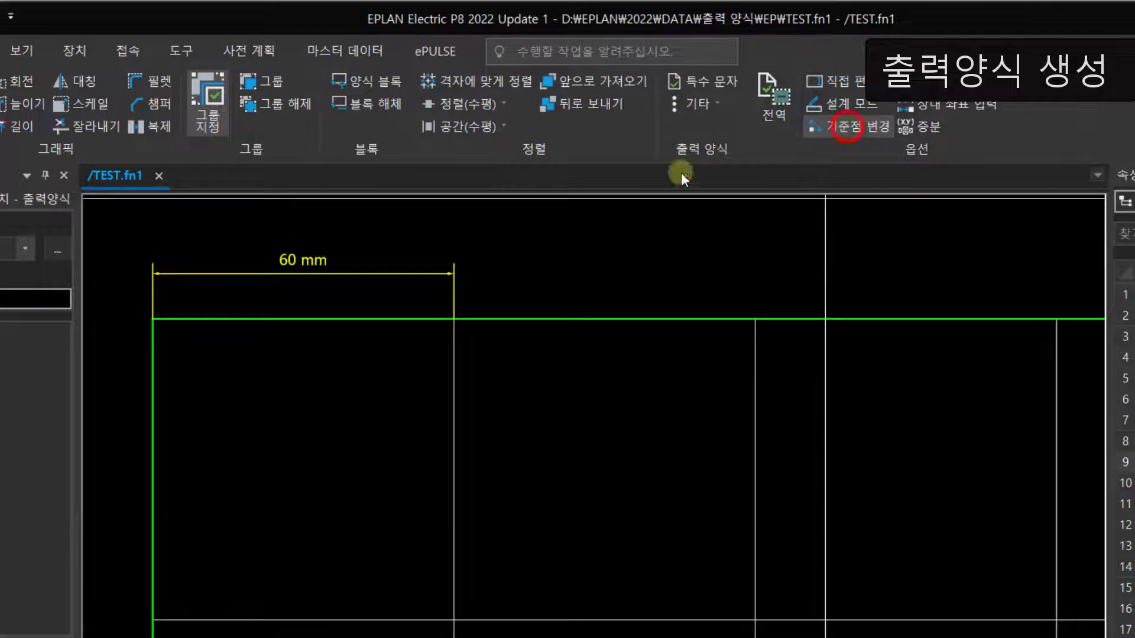
{"action": "left_click", "coordinate": [152, 319]}
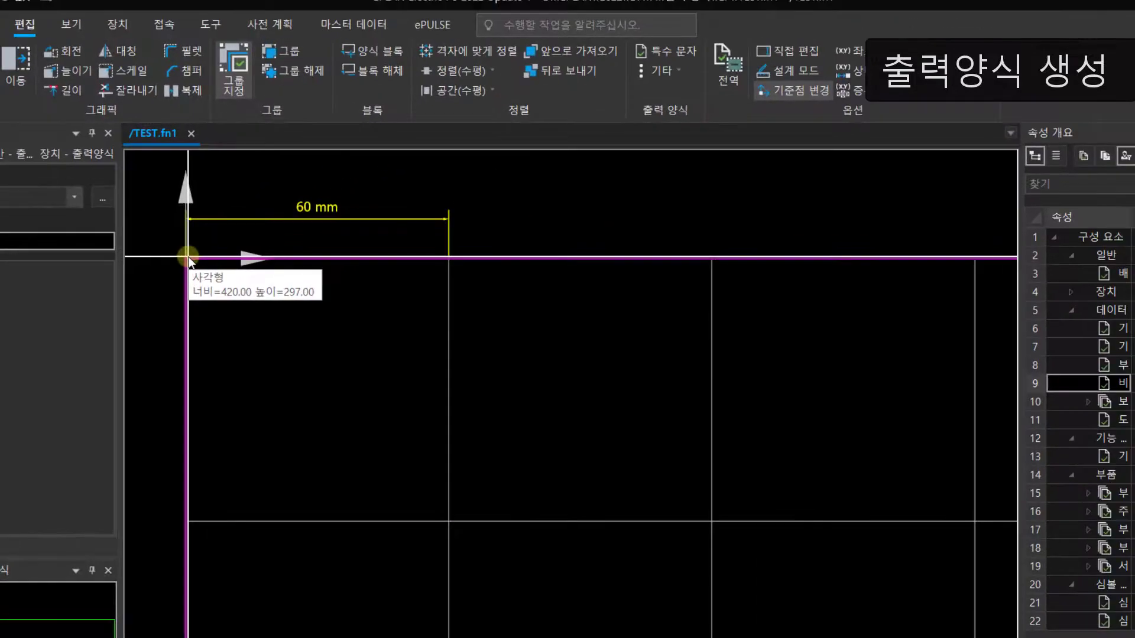
Step: Start inserting a column text (열 문자) with its alignment (정렬) set to 가운데 중앙
{"action": "left_click", "coordinate": [672, 72]}
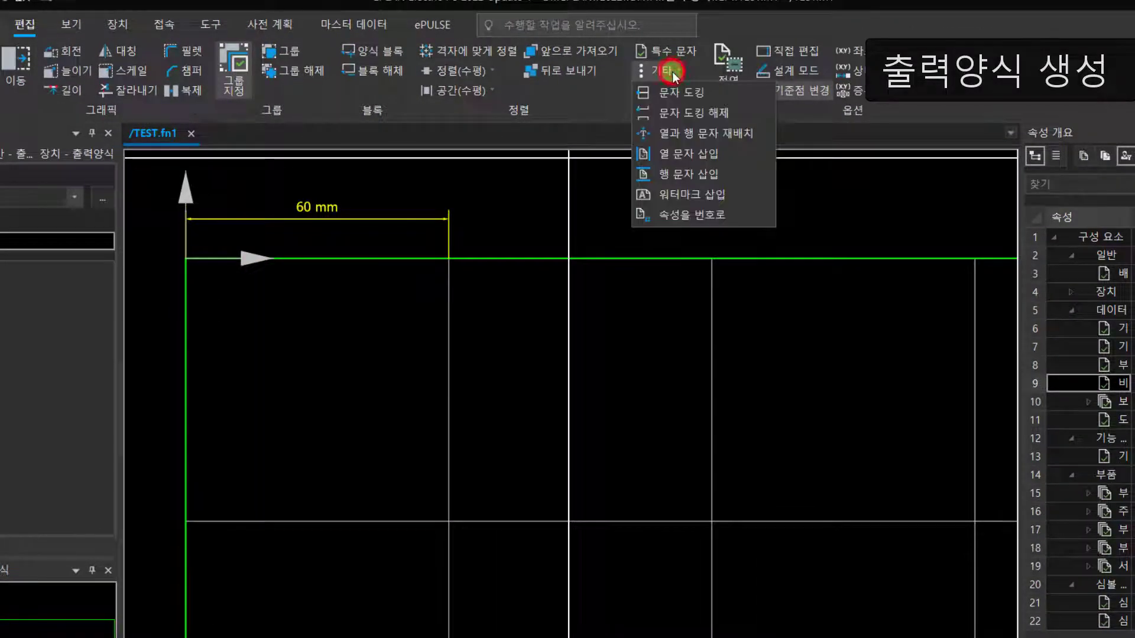
{"action": "left_click", "coordinate": [676, 155]}
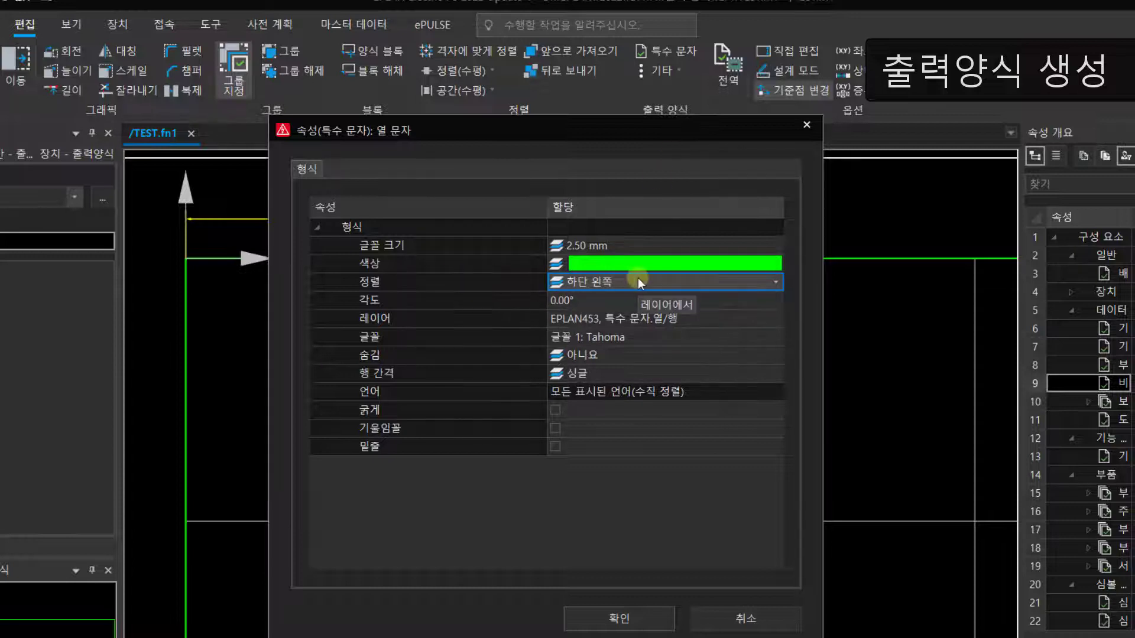
{"action": "left_click", "coordinate": [775, 280]}
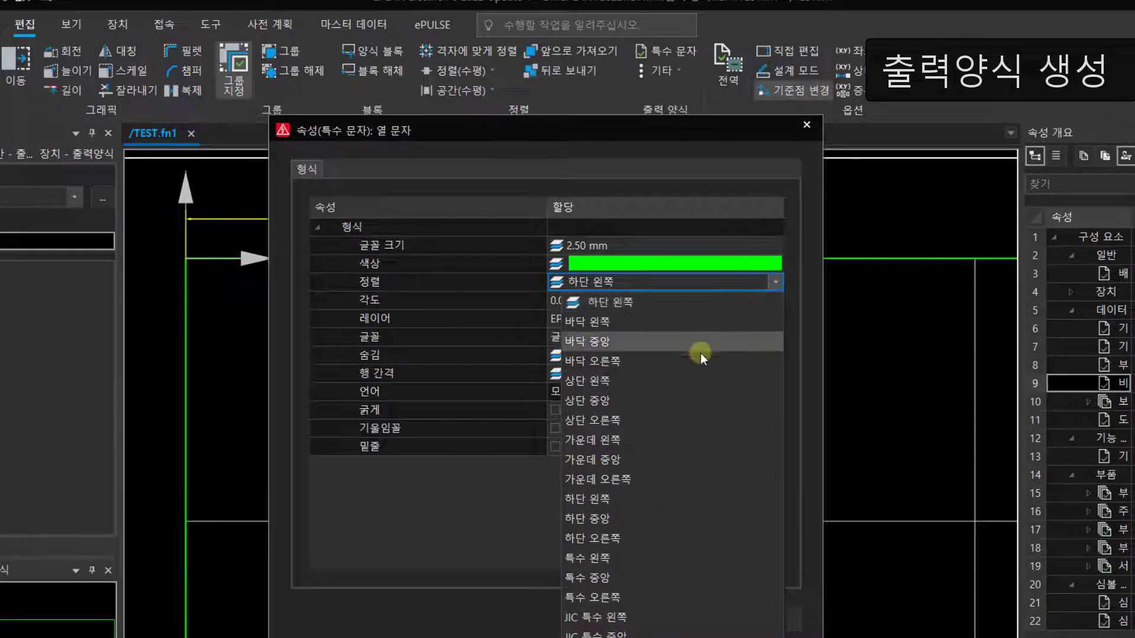
{"action": "left_click", "coordinate": [591, 458]}
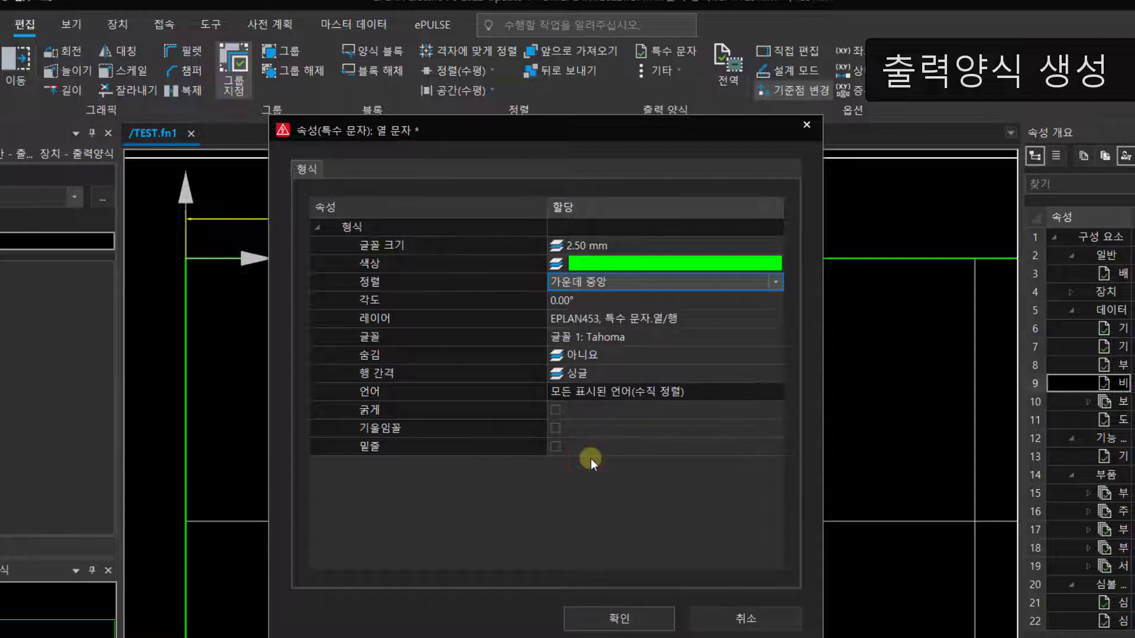
{"action": "left_click", "coordinate": [618, 621]}
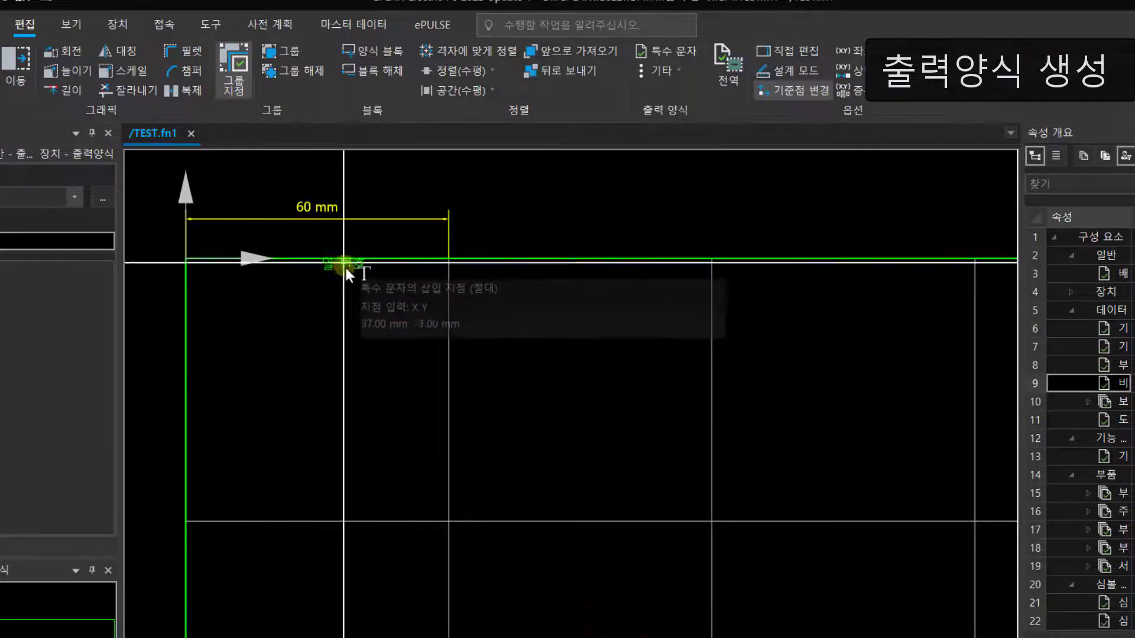
Step: Place the column text in the first column using relative coordinates X 30 mm and Y -3 mm from the base point
{"action": "scroll", "coordinate": [337, 289], "scroll_direction": "up", "scroll_amount": 2}
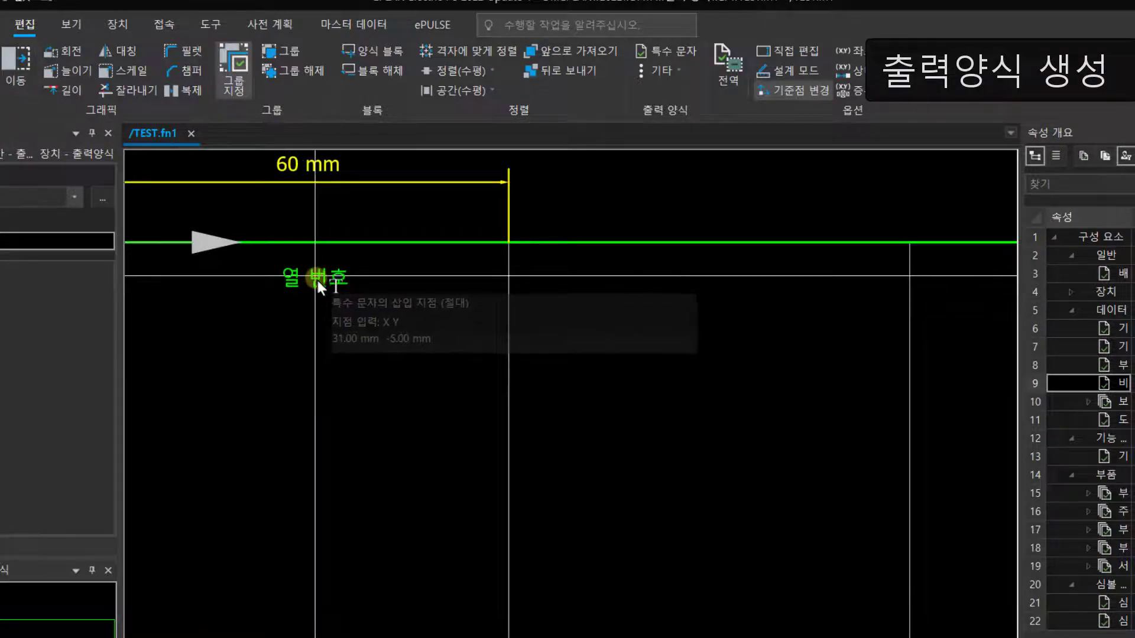
{"action": "scroll", "coordinate": [308, 281], "scroll_direction": "up", "scroll_amount": 1}
{"action": "middle_click_drag", "start_coordinate": [308, 280], "coordinate": [339, 295]}
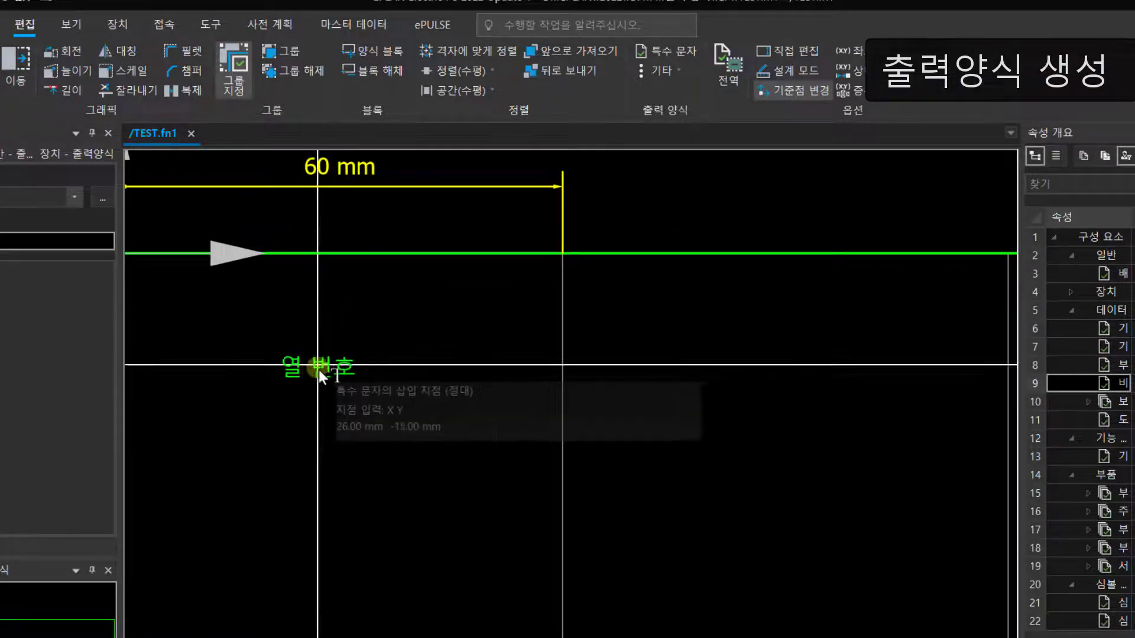
{"action": "middle_click_drag", "start_coordinate": [313, 345], "coordinate": [503, 331]}
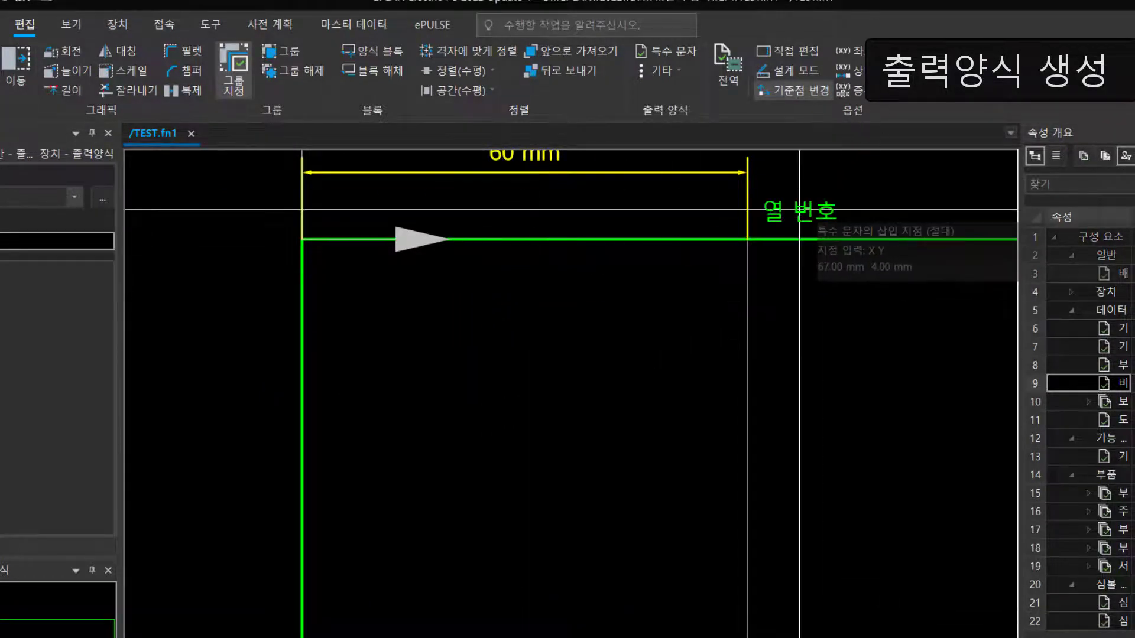
{"action": "key", "text": "shift+r"}
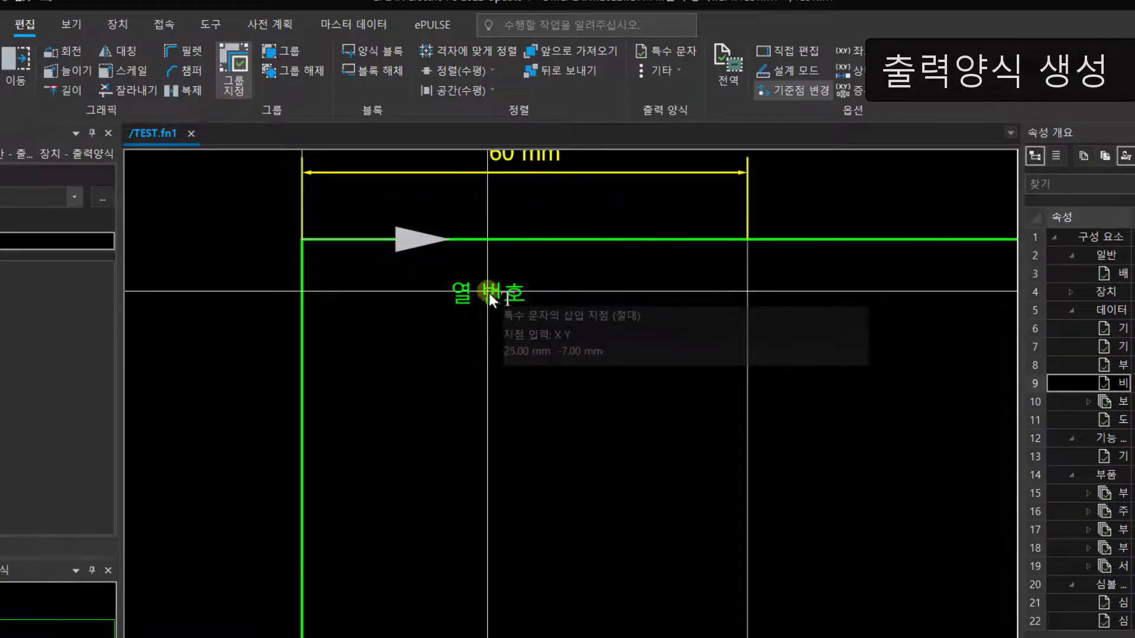
{"action": "key", "text": "shift+r"}
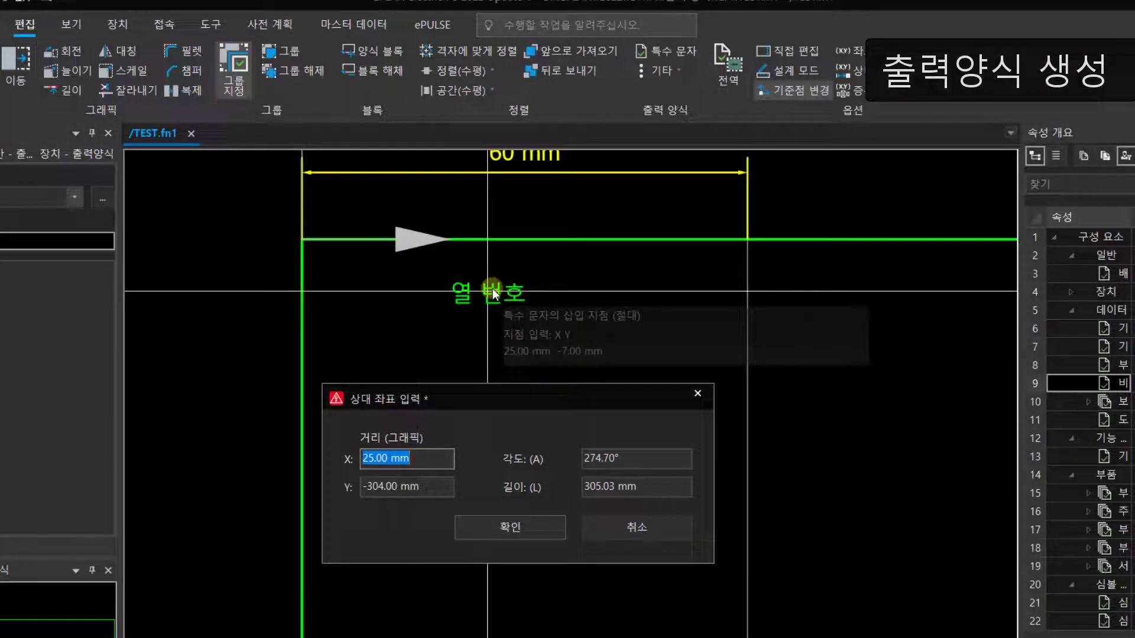
{"action": "left_click", "coordinate": [424, 459]}
{"action": "type", "text": "30"}
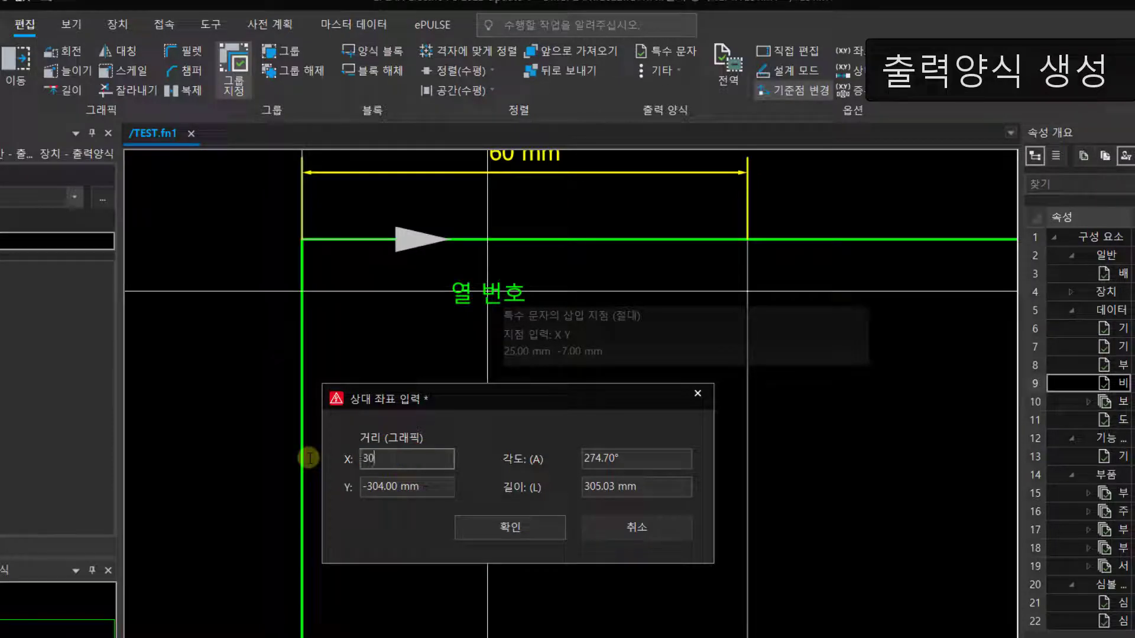
{"action": "left_click", "coordinate": [429, 487]}
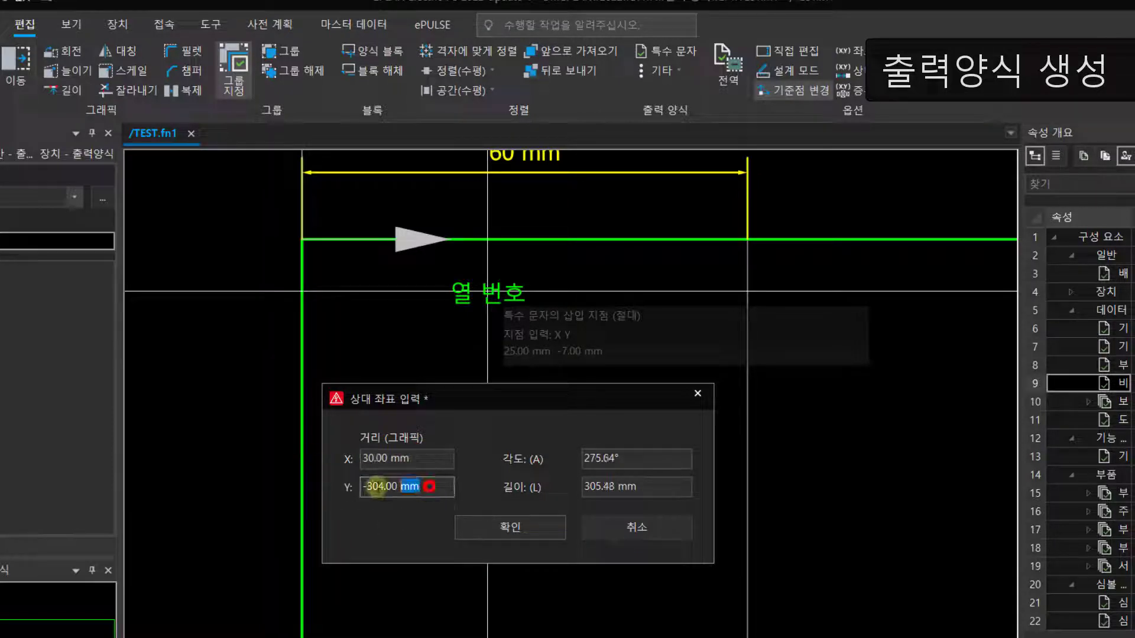
{"action": "type", "text": "-3"}
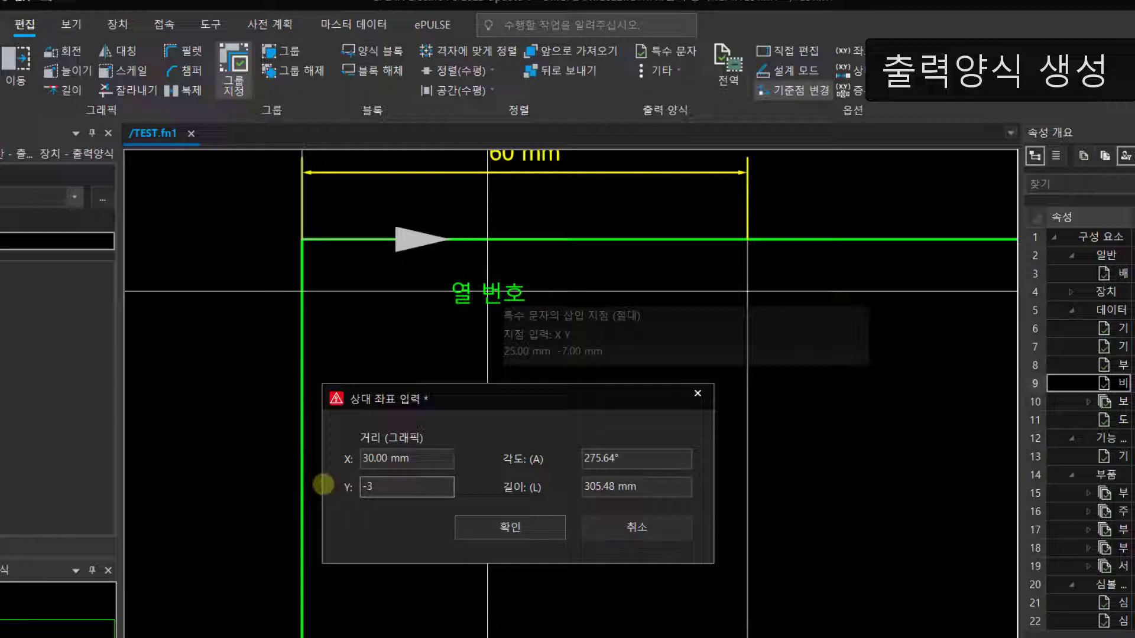
{"action": "left_click", "coordinate": [510, 526]}
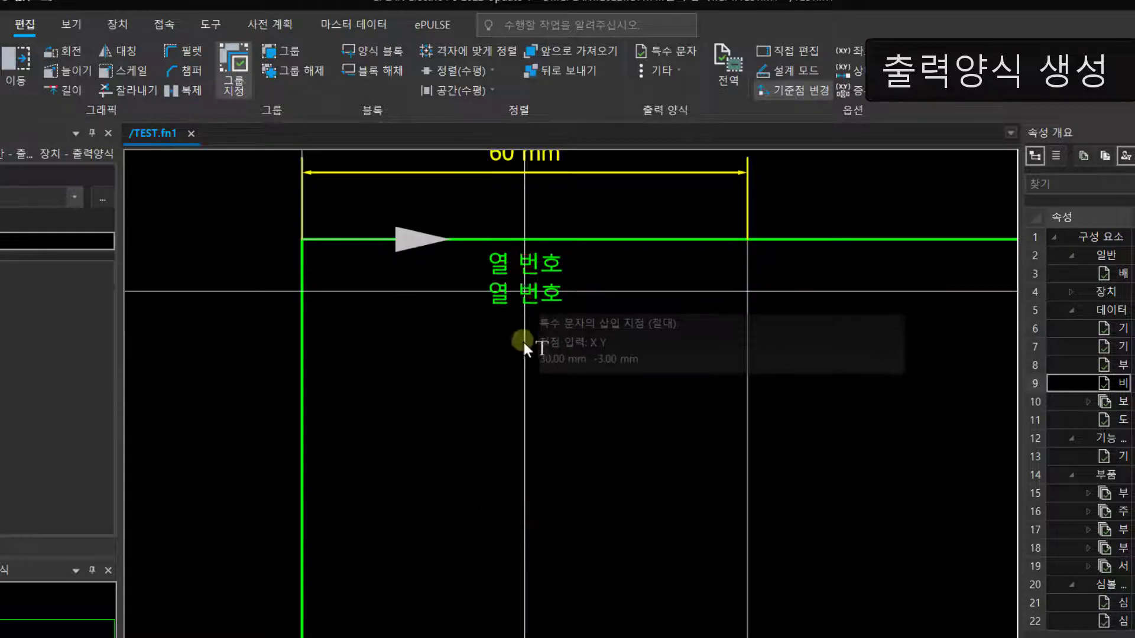
{"action": "key", "text": "Escape"}
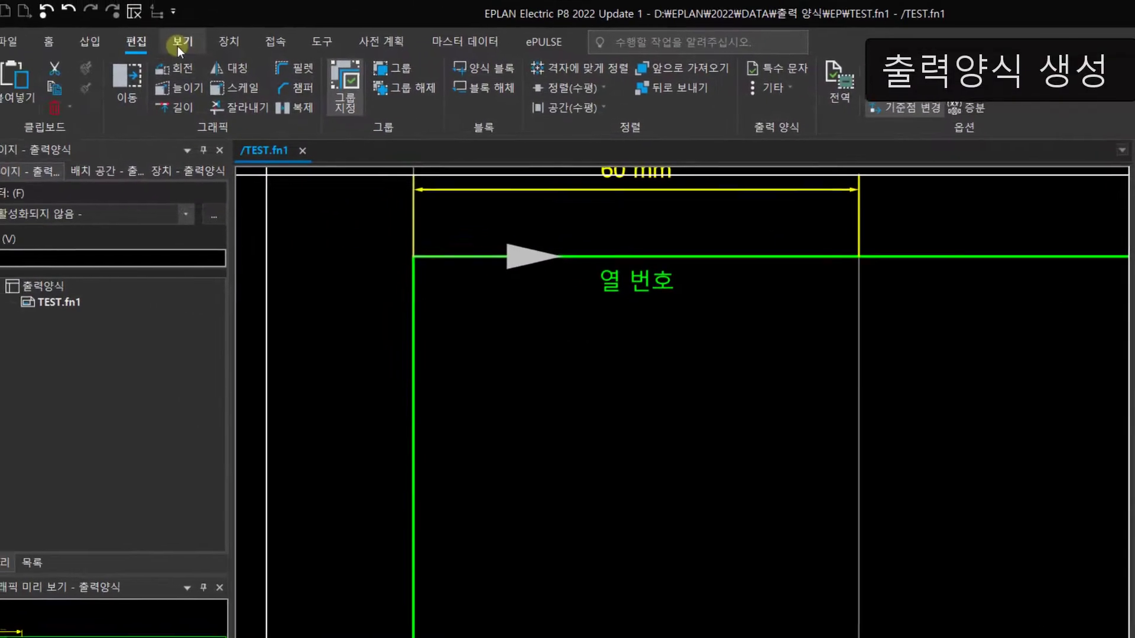
Step: Add a linear dimension for the horizontal distance from the frame's upper-left corner to the column text, placed below the text
{"action": "left_click", "coordinate": [83, 40]}
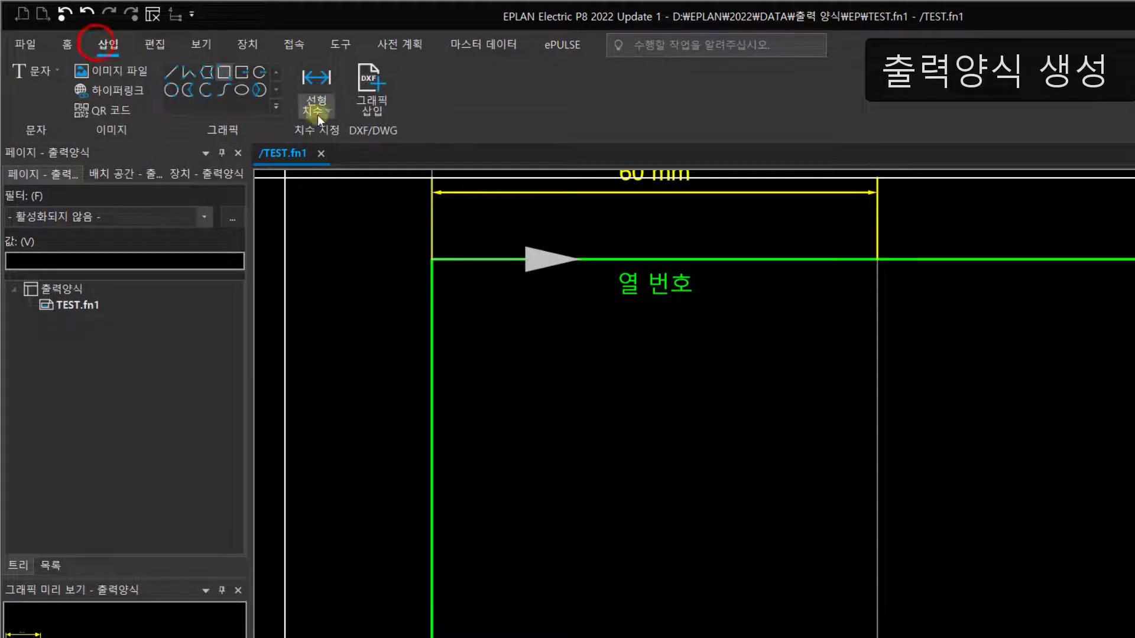
{"action": "left_click", "coordinate": [317, 86]}
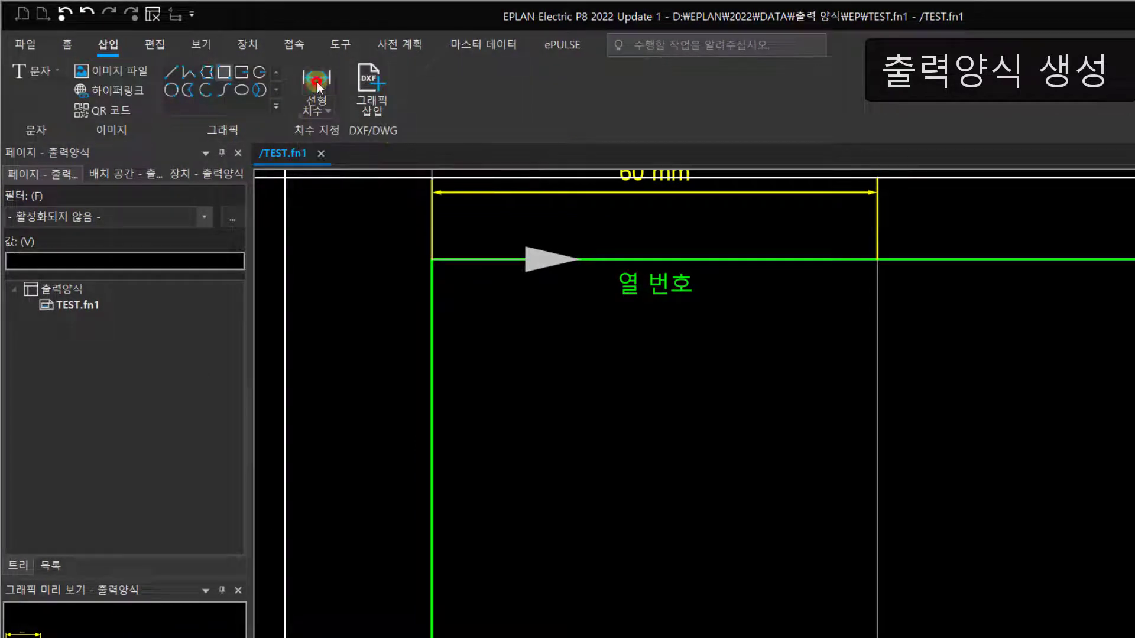
{"action": "left_click", "coordinate": [433, 259]}
{"action": "left_click", "coordinate": [654, 281]}
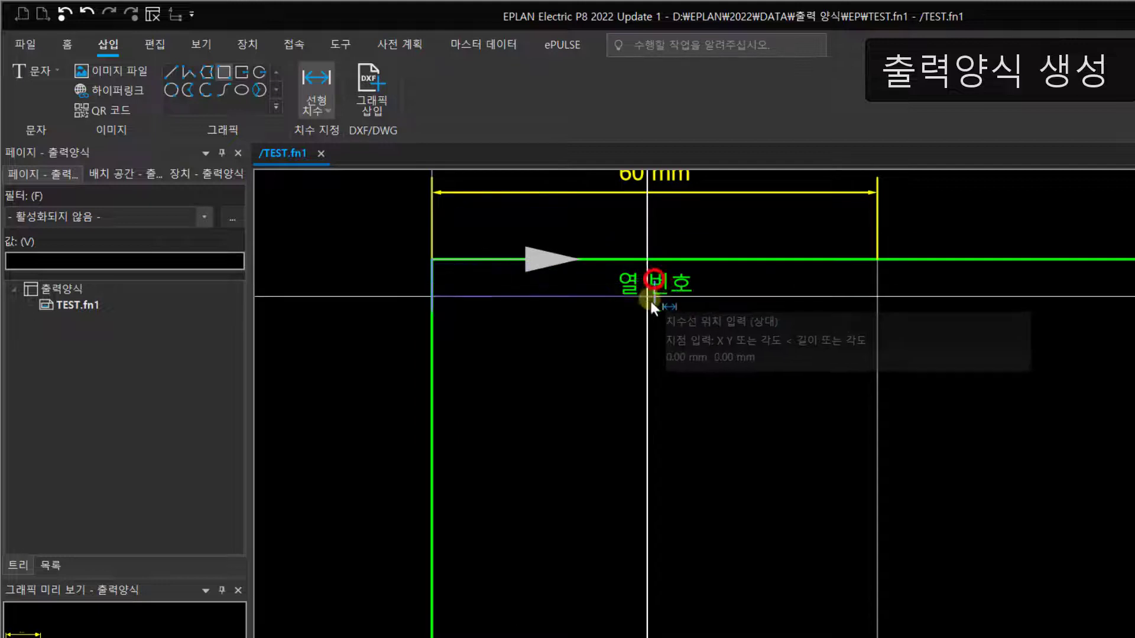
{"action": "left_click", "coordinate": [647, 348]}
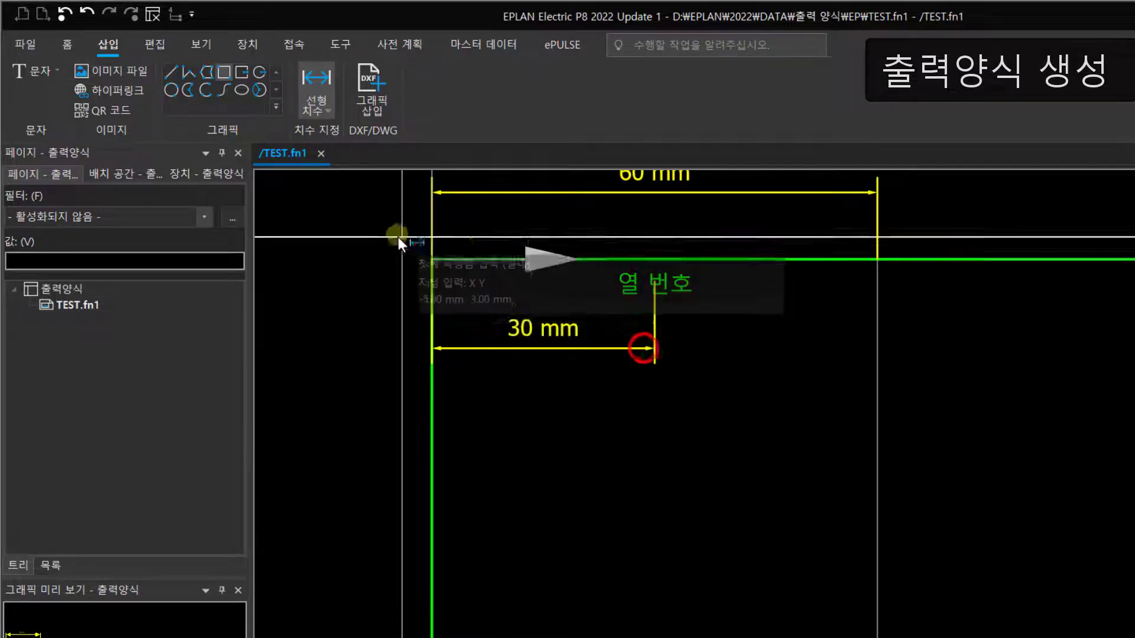
Step: Add a linear dimension for the vertical distance from the frame's upper edge to the column text, placed outside the frame
{"action": "left_click", "coordinate": [429, 258]}
{"action": "left_click", "coordinate": [651, 282]}
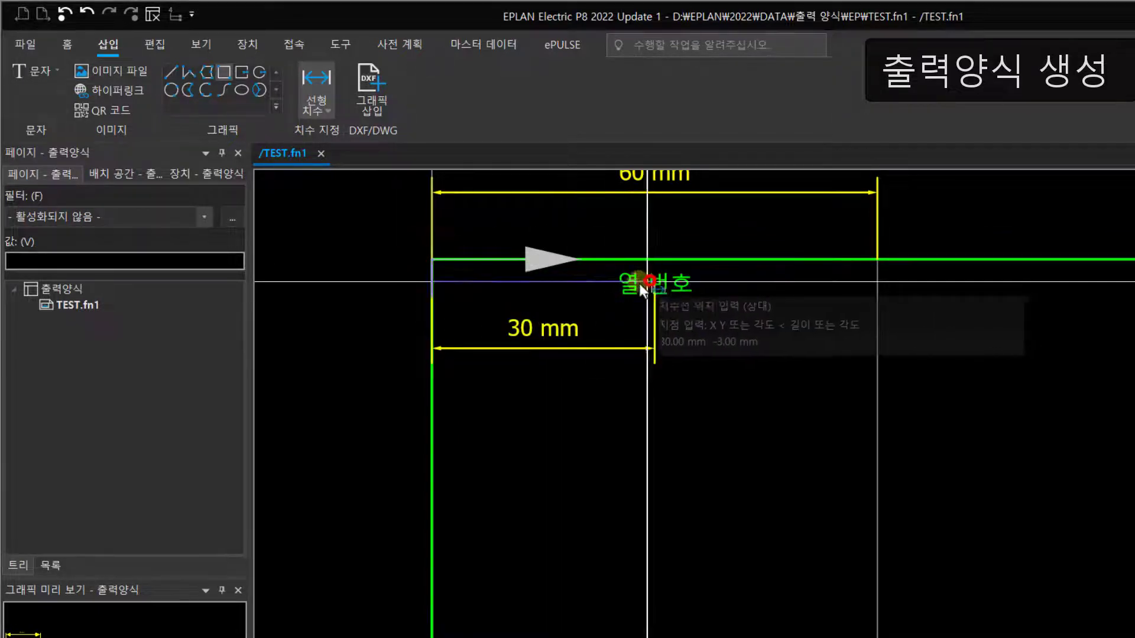
{"action": "left_click", "coordinate": [365, 267]}
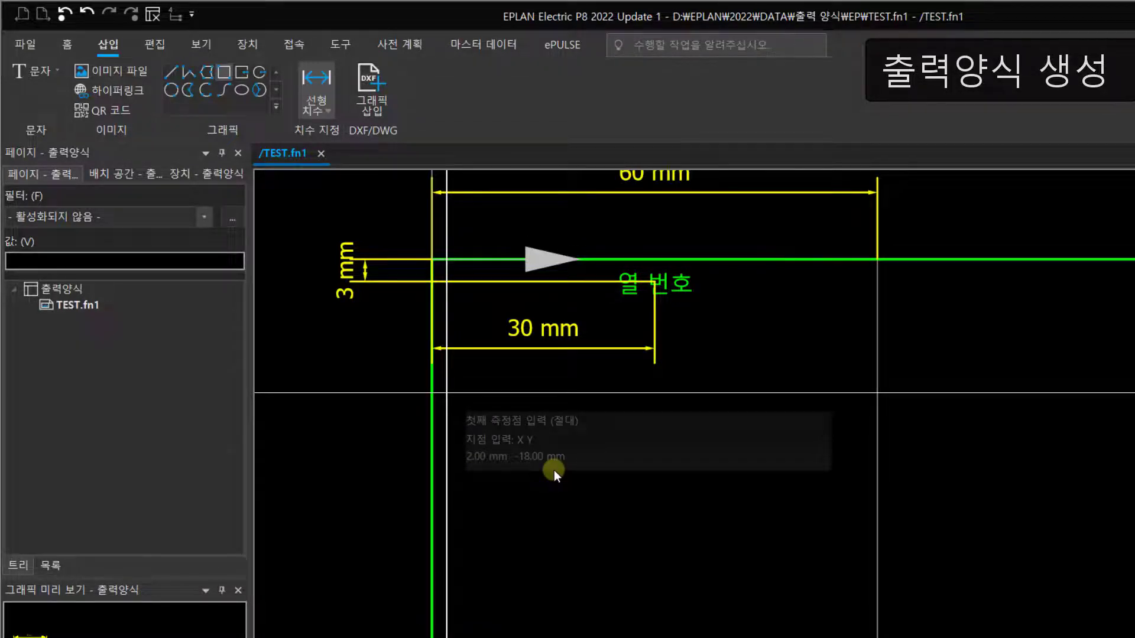
{"action": "key", "text": "Escape"}
{"action": "scroll", "coordinate": [540, 355], "scroll_direction": "down", "scroll_amount": 3}
{"action": "middle_click_drag", "start_coordinate": [625, 357], "coordinate": [559, 353]}
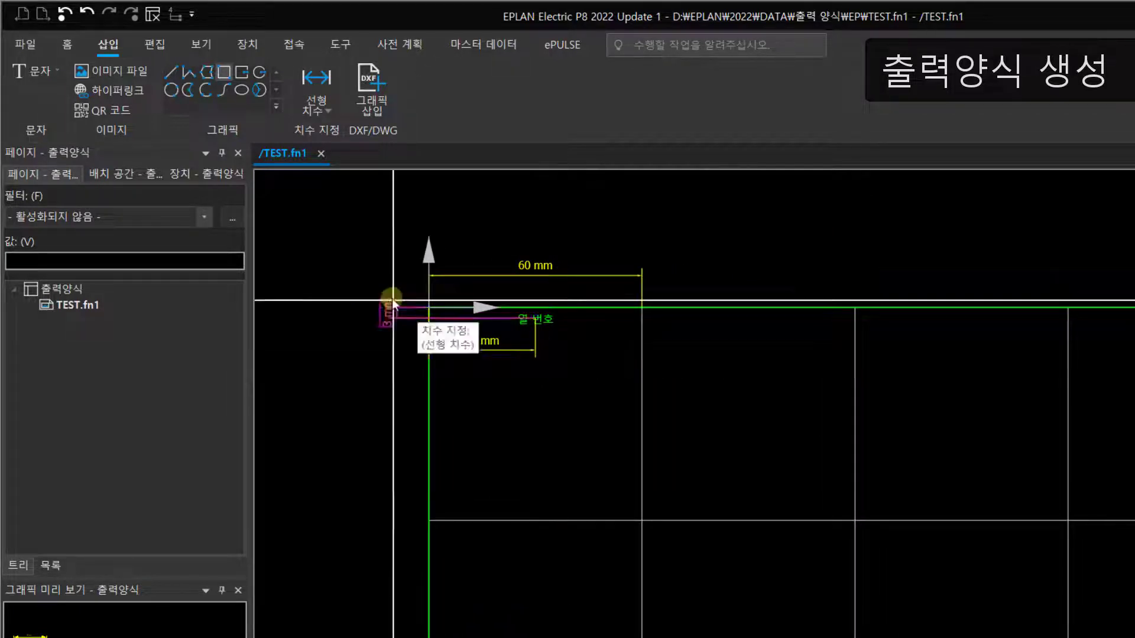
Step: Reset the shifted base point (기준점 변경) so that it no longer sits at the frame's upper-left corner
{"action": "left_click", "coordinate": [154, 44]}
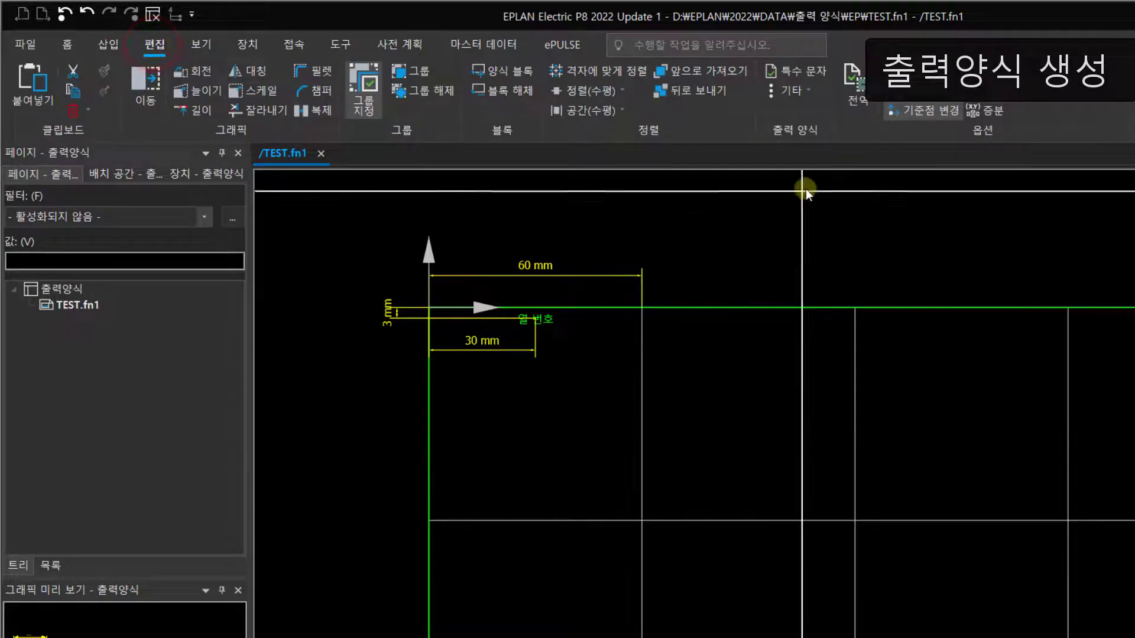
{"action": "left_click", "coordinate": [941, 112]}
{"action": "scroll", "coordinate": [683, 376], "scroll_direction": "up", "scroll_amount": 3}
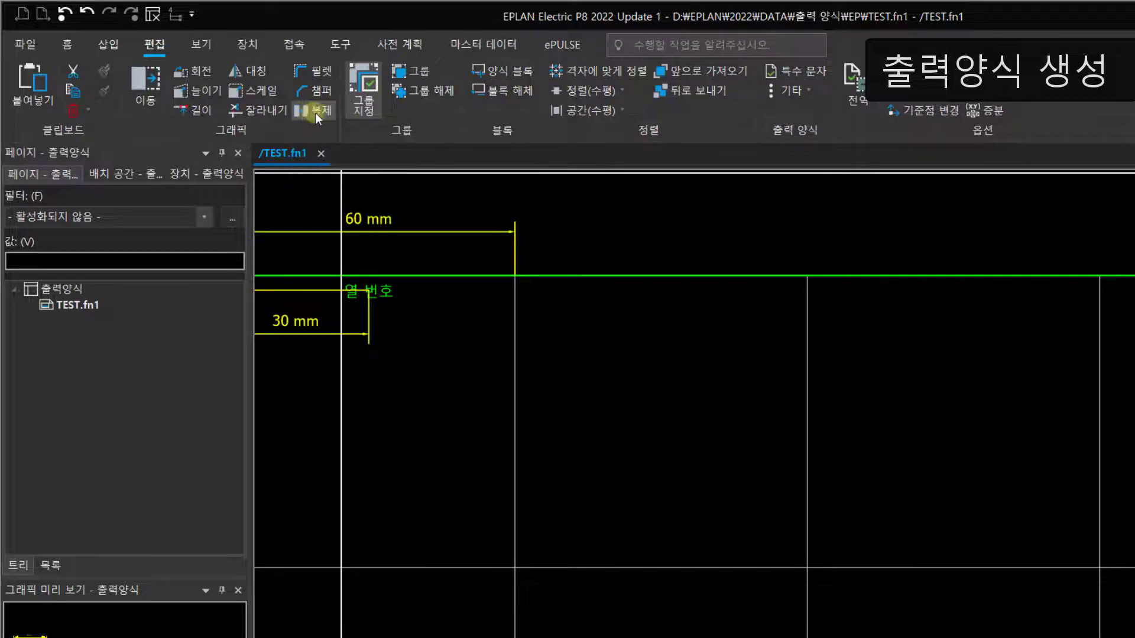
Step: Duplicate the first column text 6 times with a relative offset of X 60 mm and Y 0 mm
{"action": "left_click", "coordinate": [383, 297]}
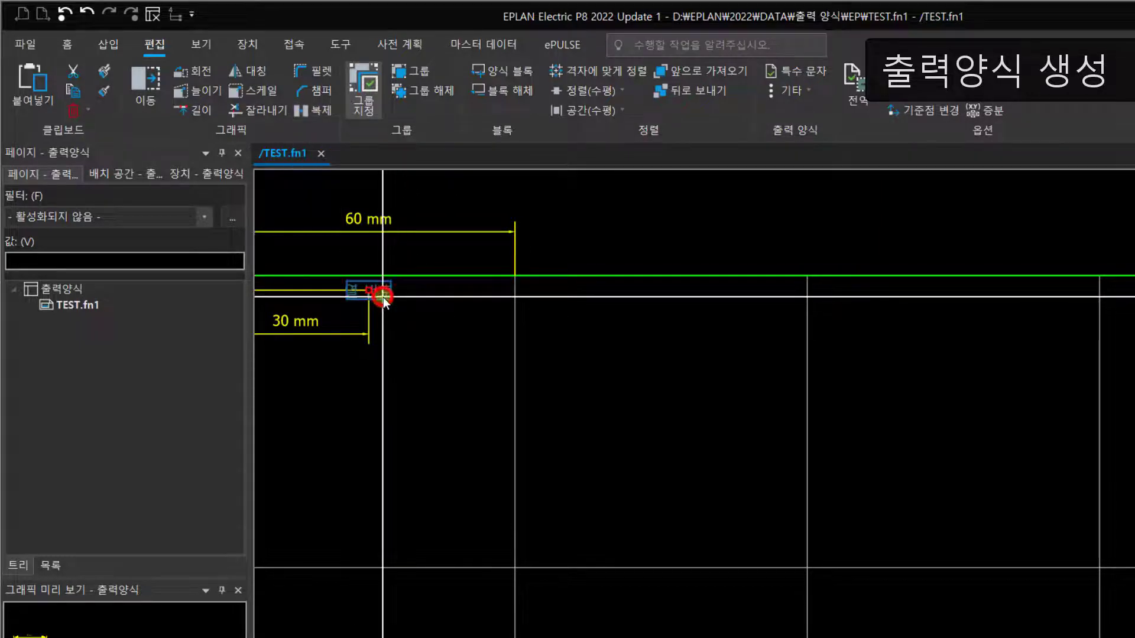
{"action": "left_click", "coordinate": [316, 110]}
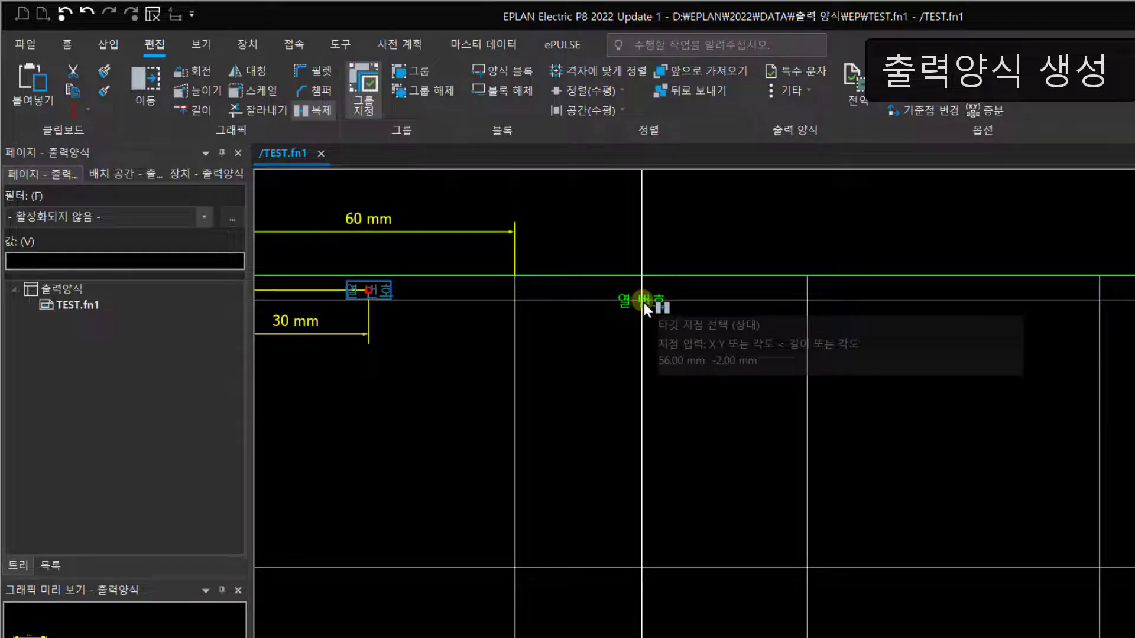
{"action": "key", "text": "o"}
{"action": "left_click_drag", "start_coordinate": [618, 415], "coordinate": [628, 246]}
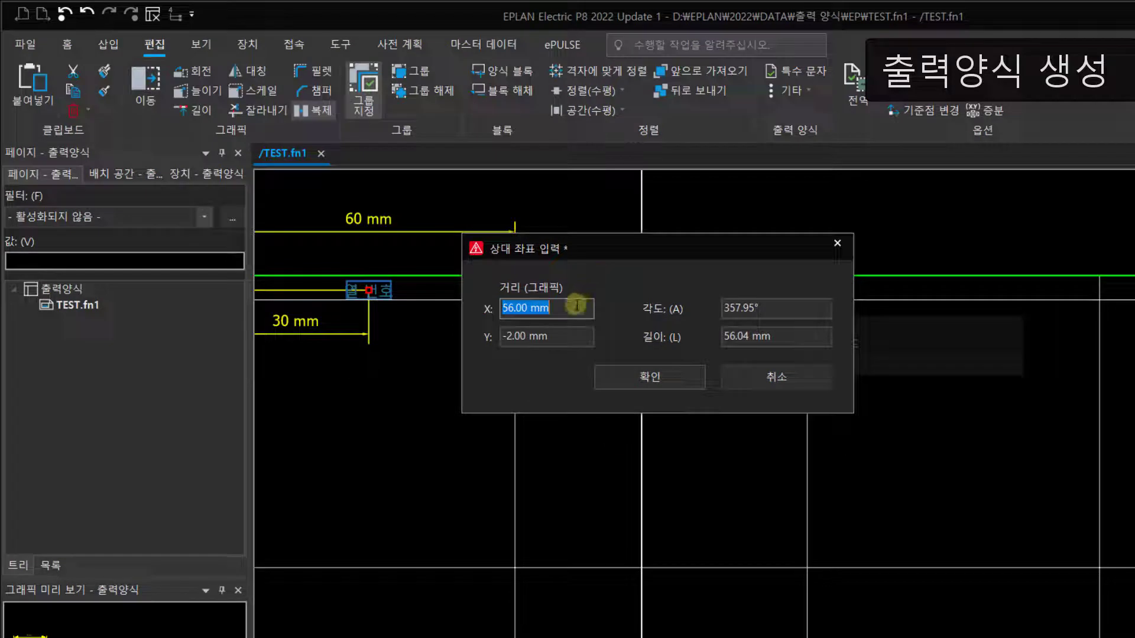
{"action": "left_click_drag", "start_coordinate": [571, 308], "coordinate": [416, 308]}
{"action": "type", "text": "60"}
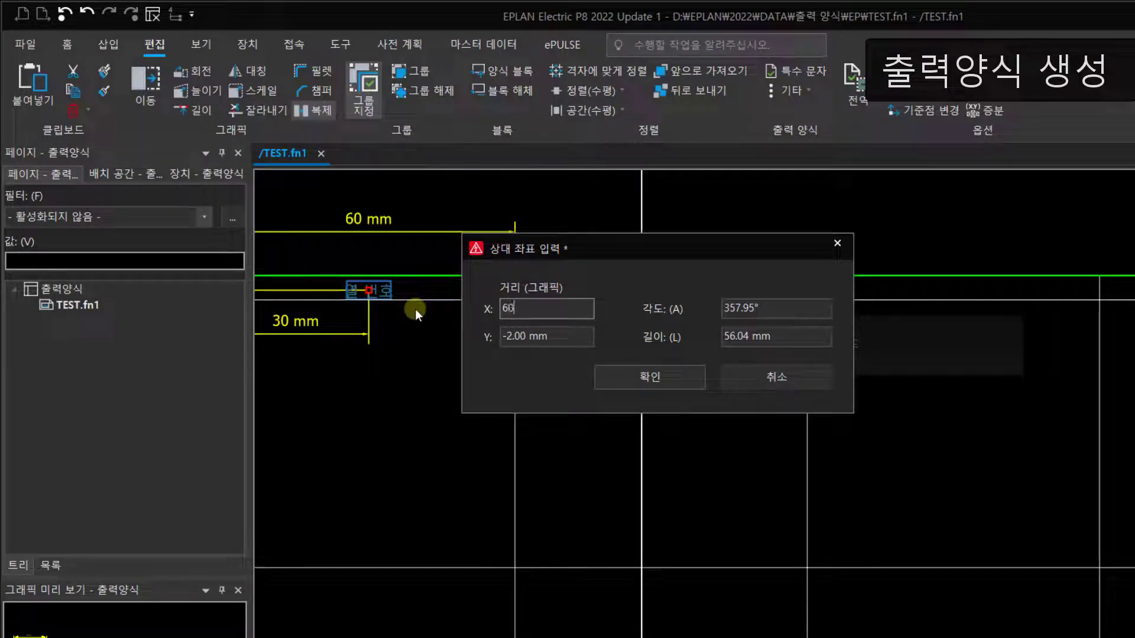
{"action": "left_click", "coordinate": [580, 337]}
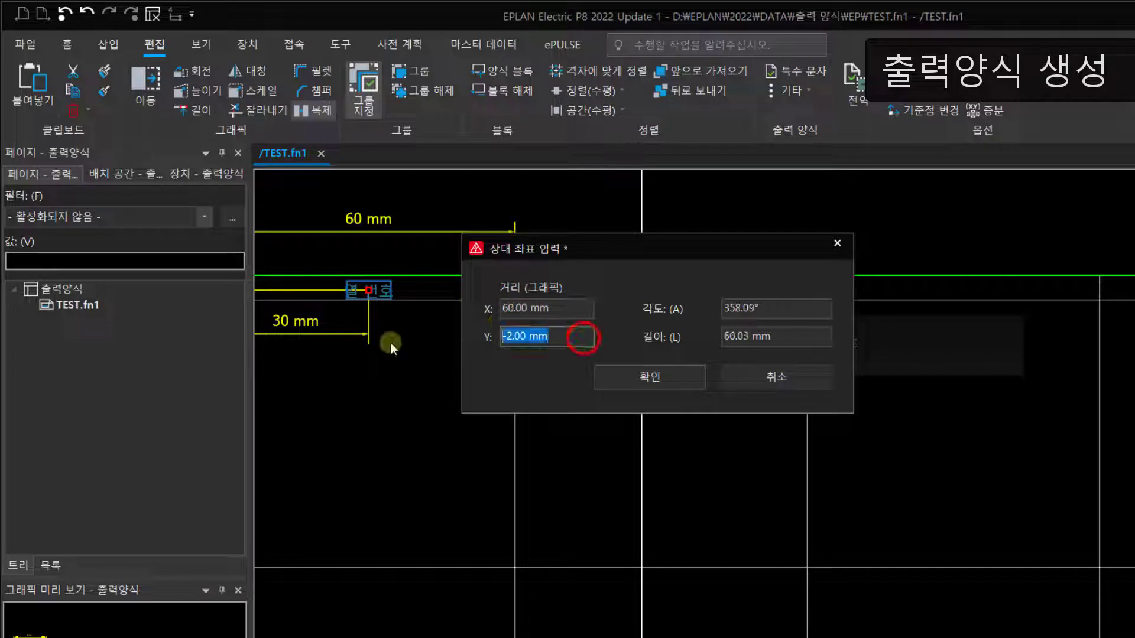
{"action": "type", "text": "0"}
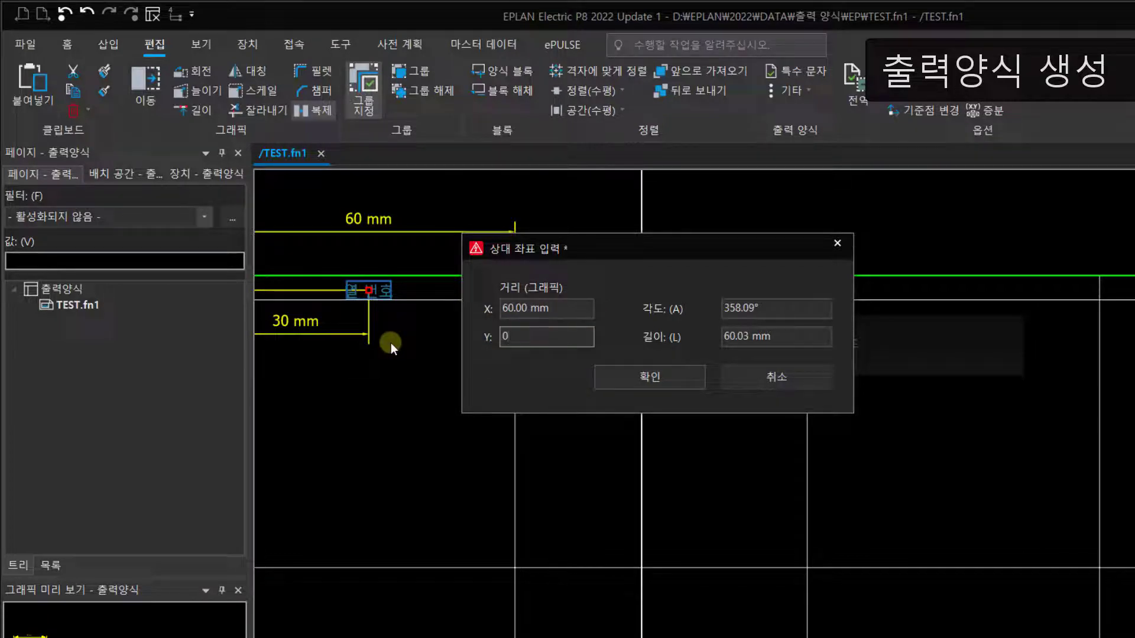
{"action": "left_click", "coordinate": [672, 376]}
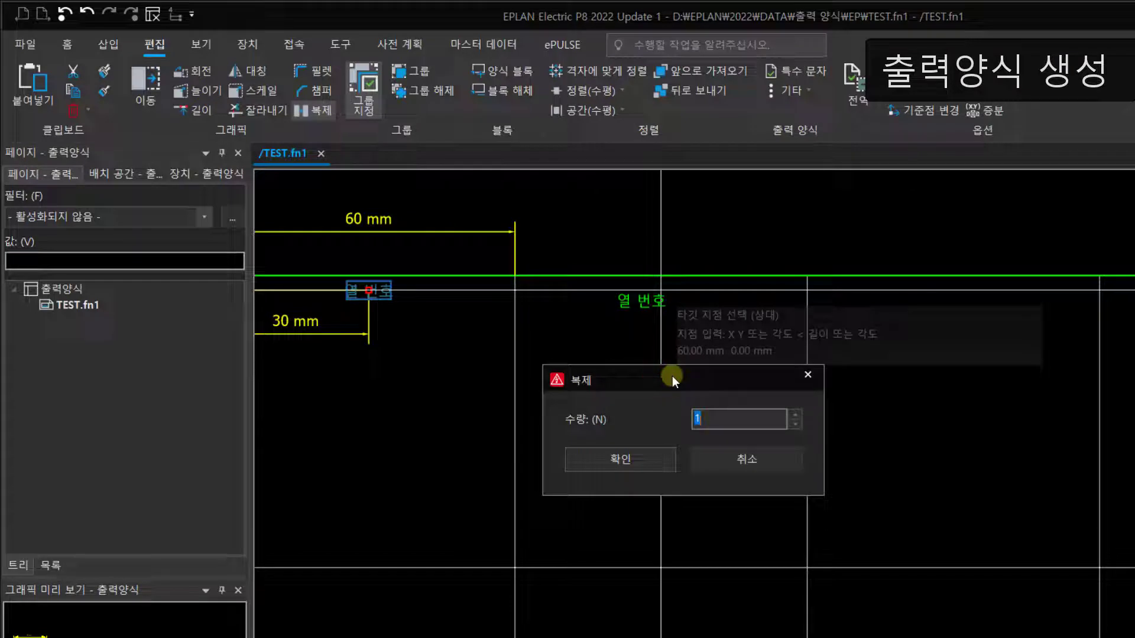
{"action": "type", "text": "6"}
{"action": "key", "text": "Return"}
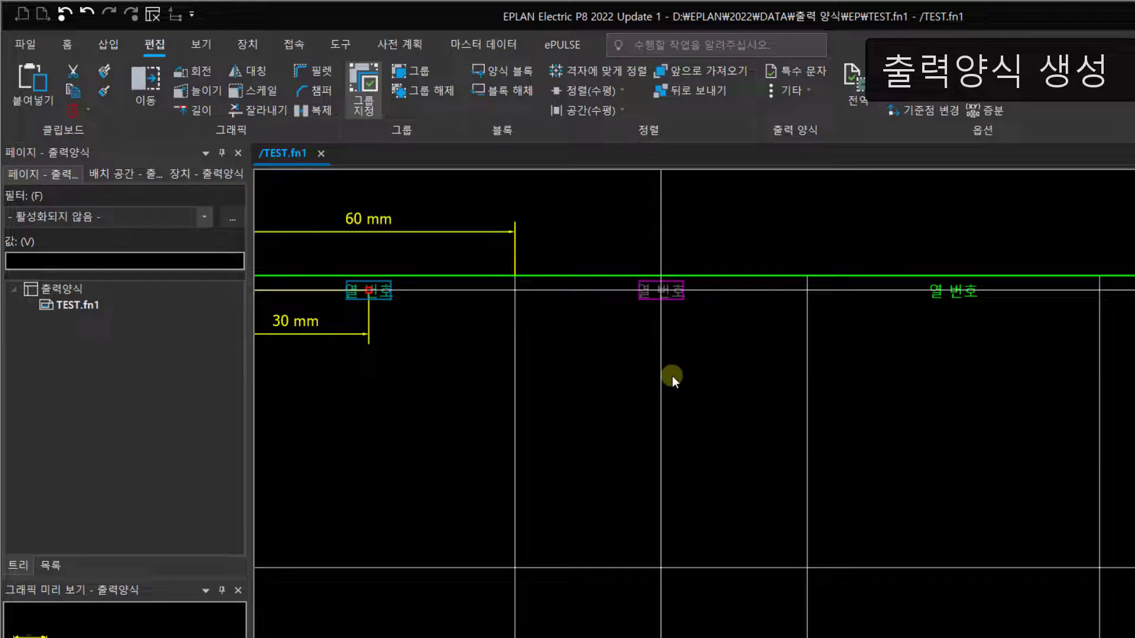
Step: Check the positions of the duplicated column texts along the frame's upper edge
{"action": "scroll", "coordinate": [707, 408], "scroll_direction": "down", "scroll_amount": 1}
{"action": "scroll", "coordinate": [708, 407], "scroll_direction": "down", "scroll_amount": 2}
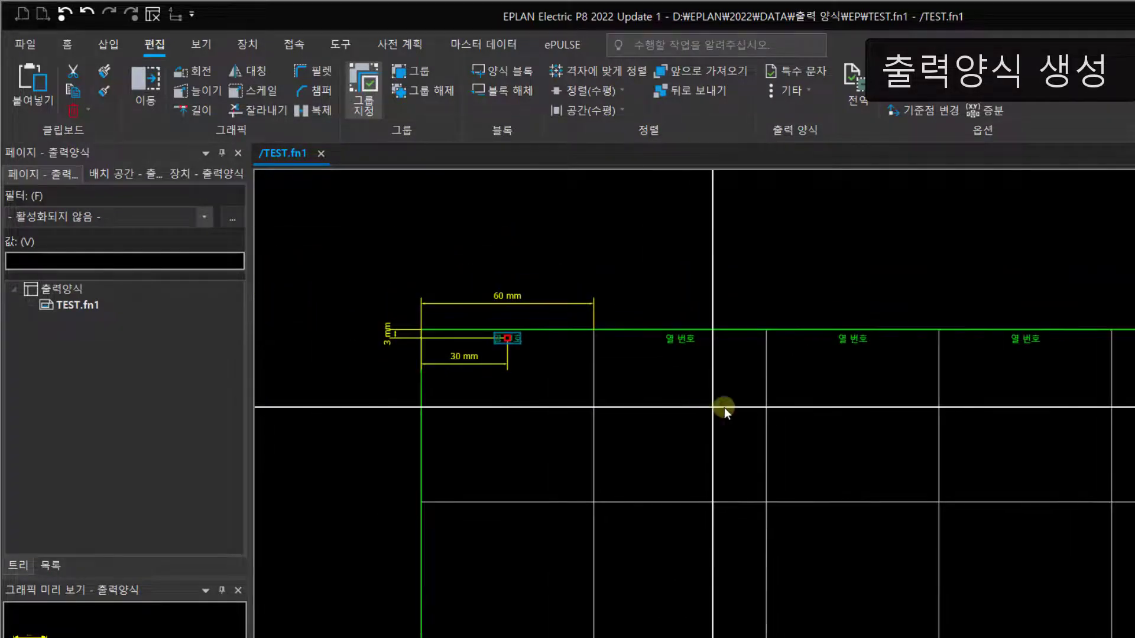
{"action": "middle_click_drag", "start_coordinate": [876, 412], "coordinate": [605, 374]}
{"action": "middle_click_drag", "start_coordinate": [895, 374], "coordinate": [867, 377]}
{"action": "middle_click_drag", "start_coordinate": [574, 394], "coordinate": [1043, 344]}
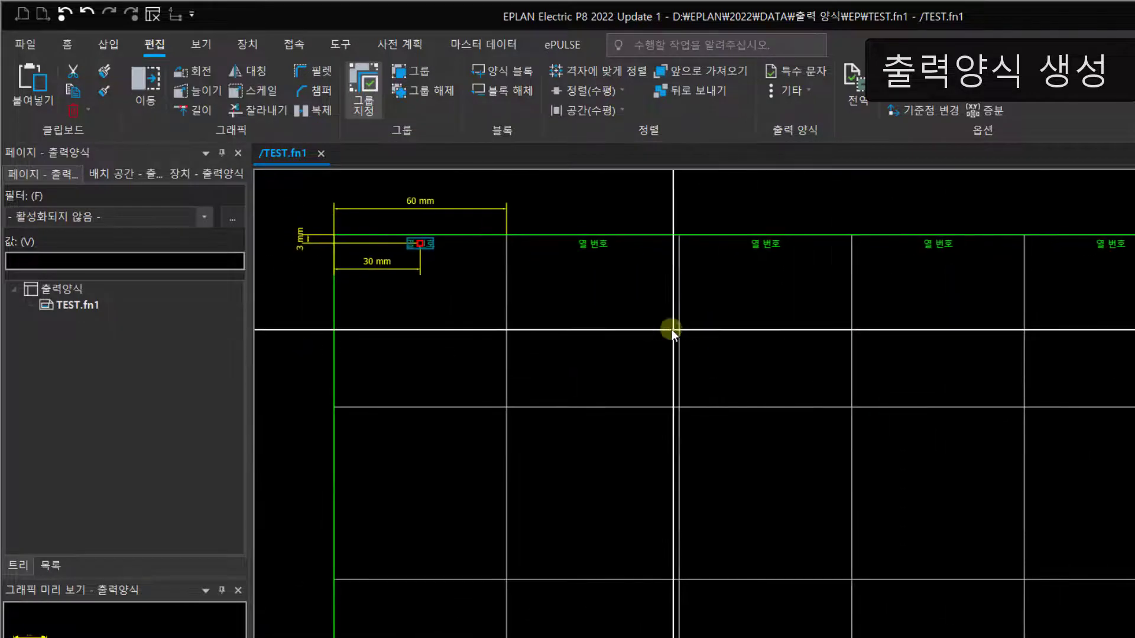
{"action": "middle_click_drag", "start_coordinate": [671, 330], "coordinate": [871, 390]}
{"action": "scroll", "coordinate": [588, 331], "scroll_direction": "up", "scroll_amount": 5}
{"action": "middle_click_drag", "start_coordinate": [589, 360], "coordinate": [622, 422]}
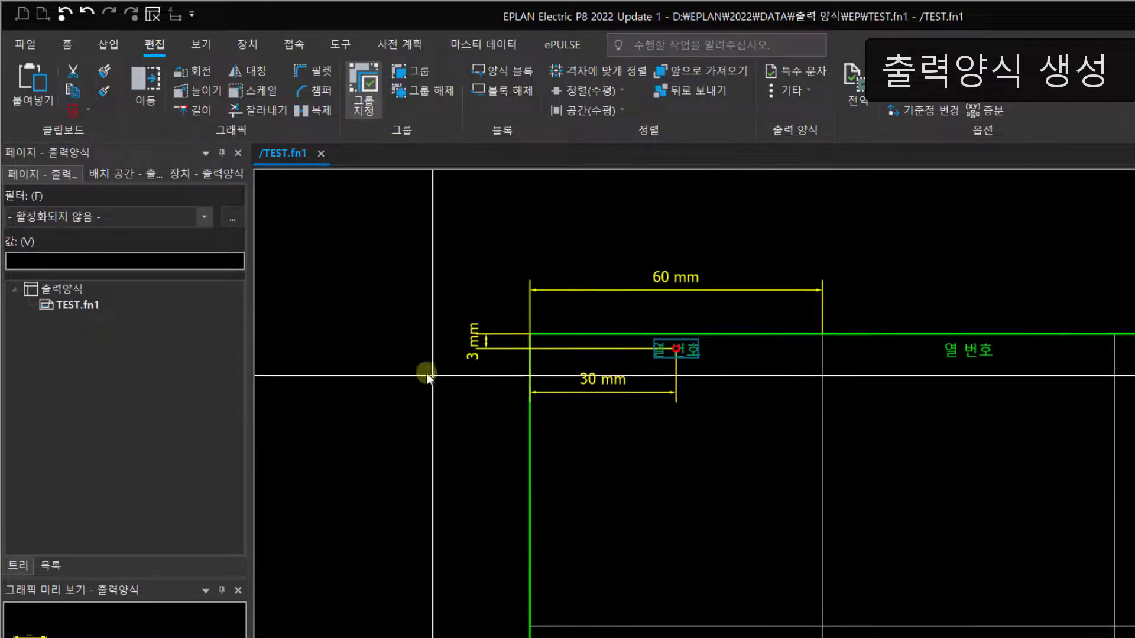
Step: Delete the 3 mm, 30 mm and 60 mm dimensions around the first column
{"action": "left_click_drag", "start_coordinate": [502, 380], "coordinate": [466, 296]}
{"action": "key", "text": "Delete"}
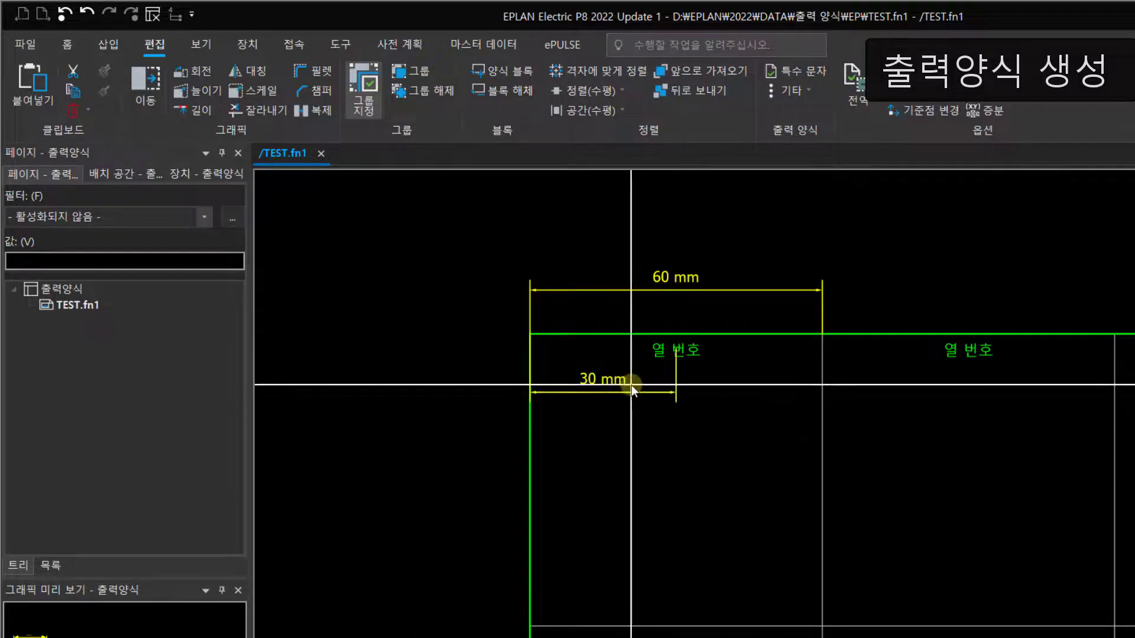
{"action": "left_click", "coordinate": [628, 385]}
{"action": "key", "text": "Delete"}
{"action": "left_click", "coordinate": [650, 290]}
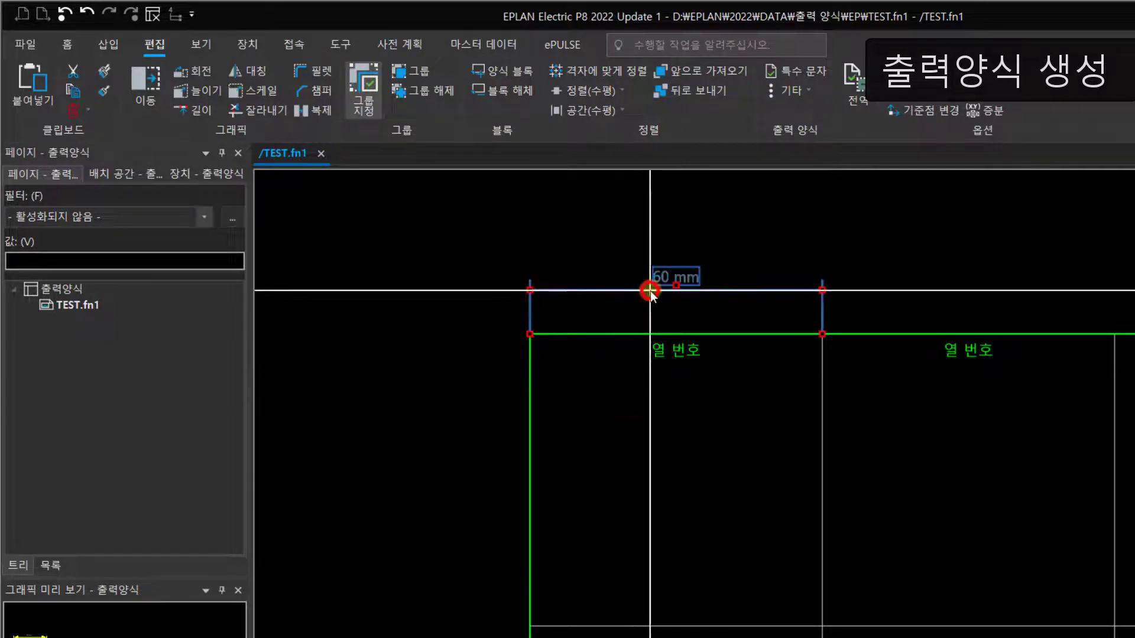
{"action": "key", "text": "Delete"}
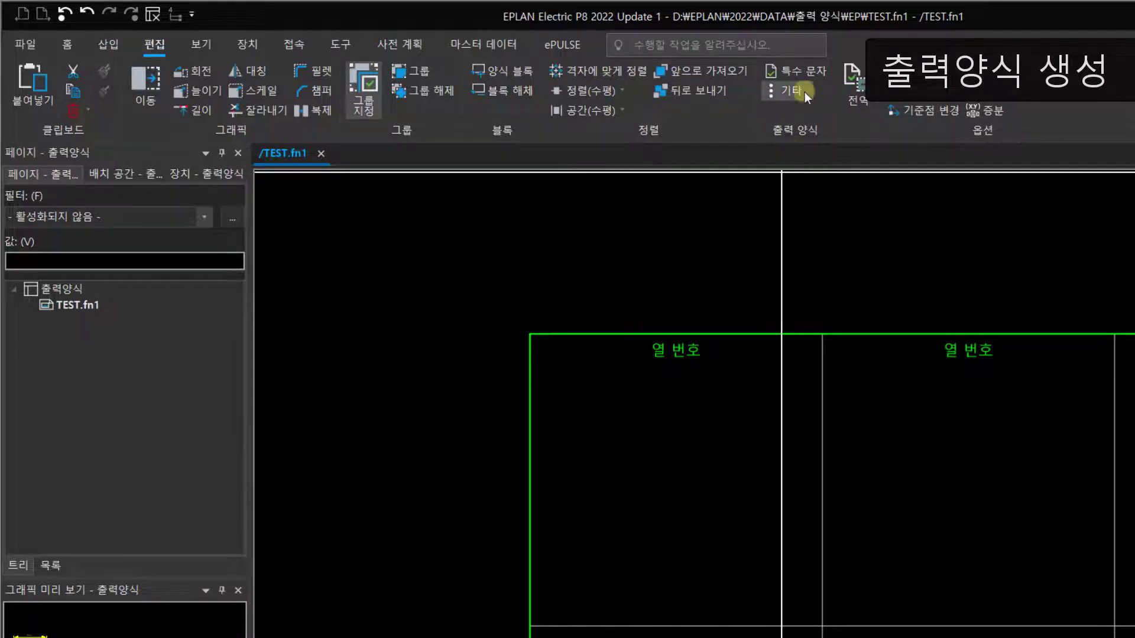
Step: Move the base point to the frame's upper-left corner and start inserting a row text (행 문자) aligned 가운데 중앙
{"action": "left_click", "coordinate": [907, 111]}
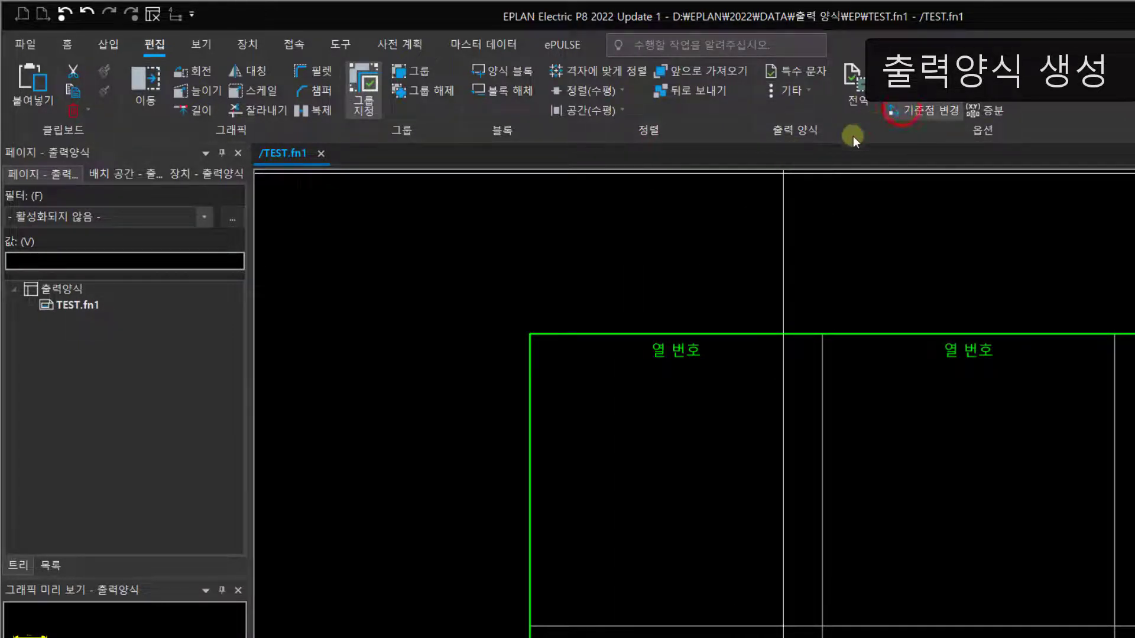
{"action": "left_click", "coordinate": [530, 335]}
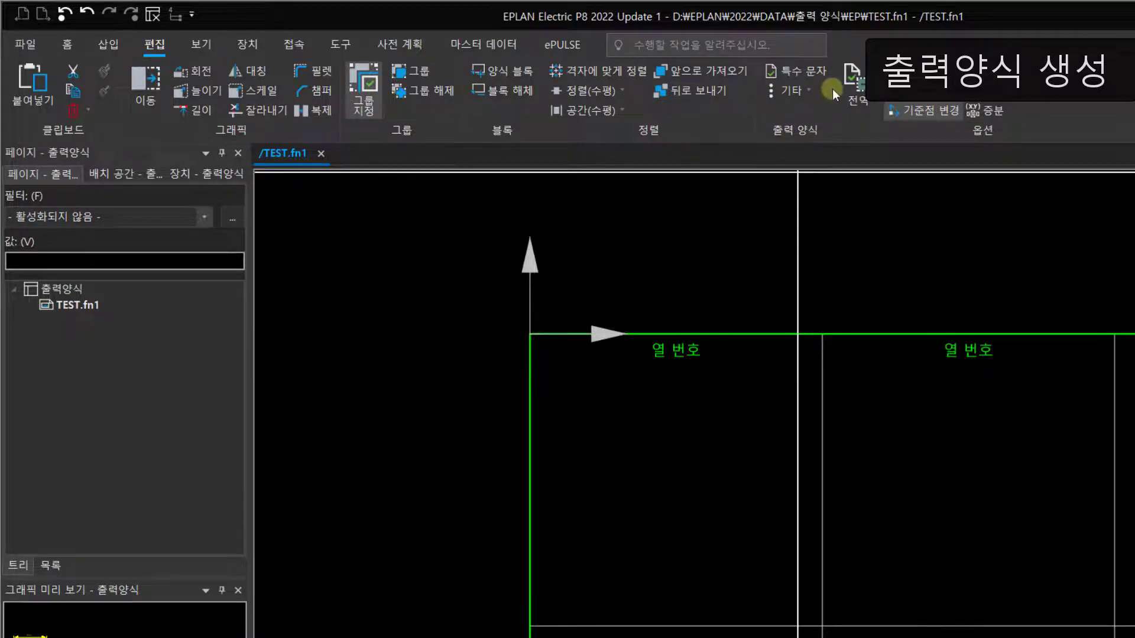
{"action": "left_click", "coordinate": [795, 92]}
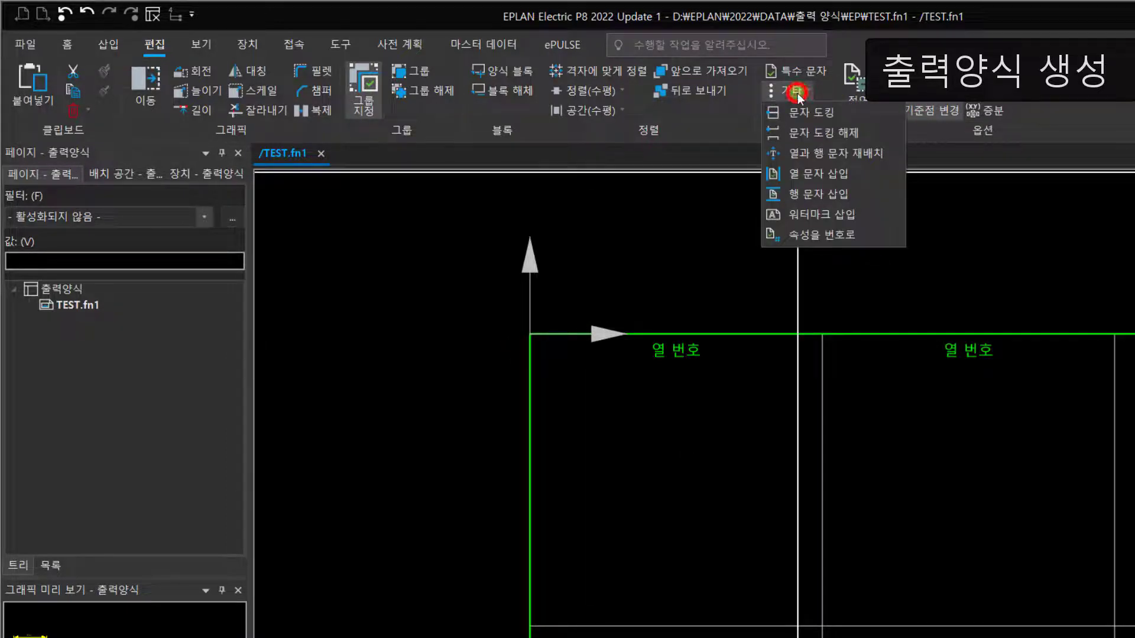
{"action": "left_click", "coordinate": [799, 192]}
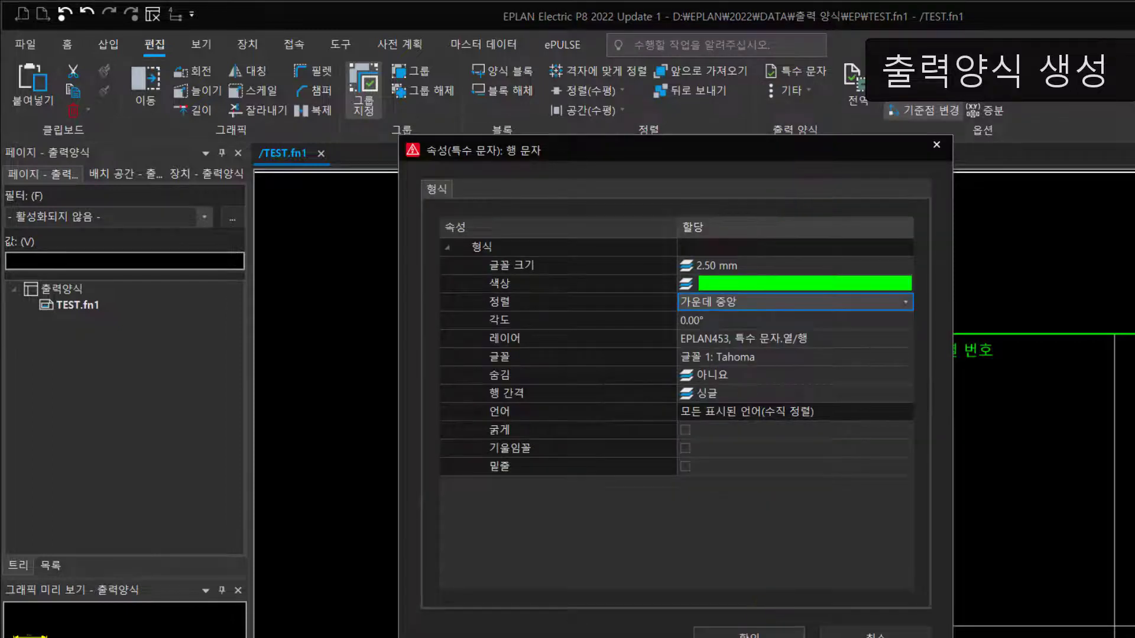
{"action": "left_click", "coordinate": [750, 632]}
{"action": "middle_click_drag", "start_coordinate": [582, 476], "coordinate": [615, 446]}
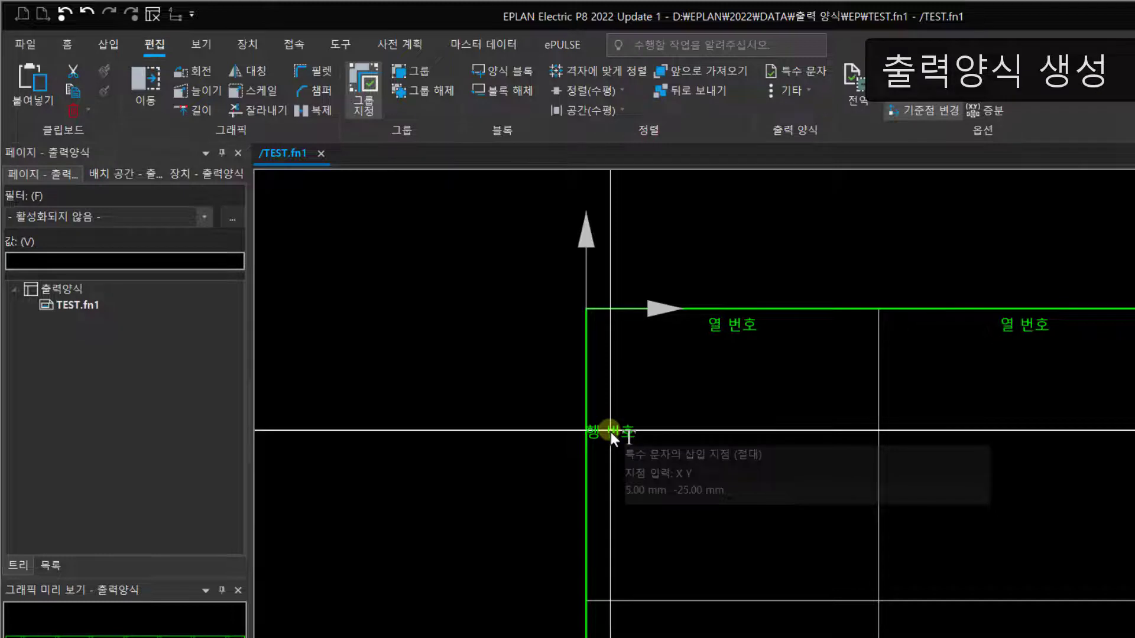
Step: Place the row text in the first row at relative coordinates X 3 mm and Y -30 mm, and reset the base point
{"action": "key", "text": "r"}
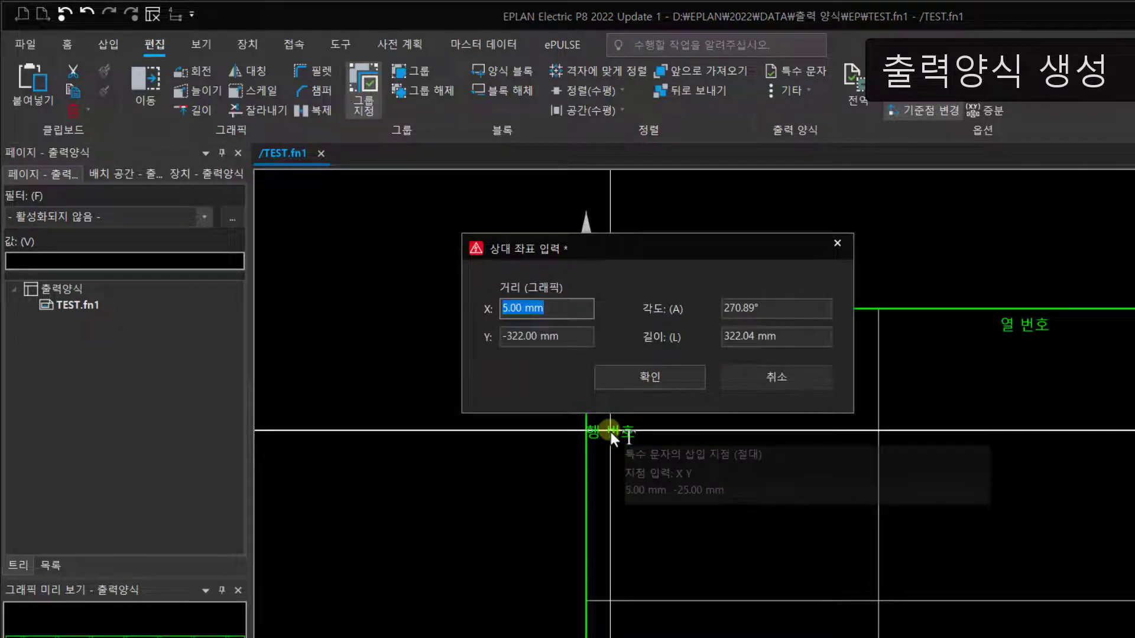
{"action": "type", "text": "3"}
{"action": "left_click", "coordinate": [568, 339]}
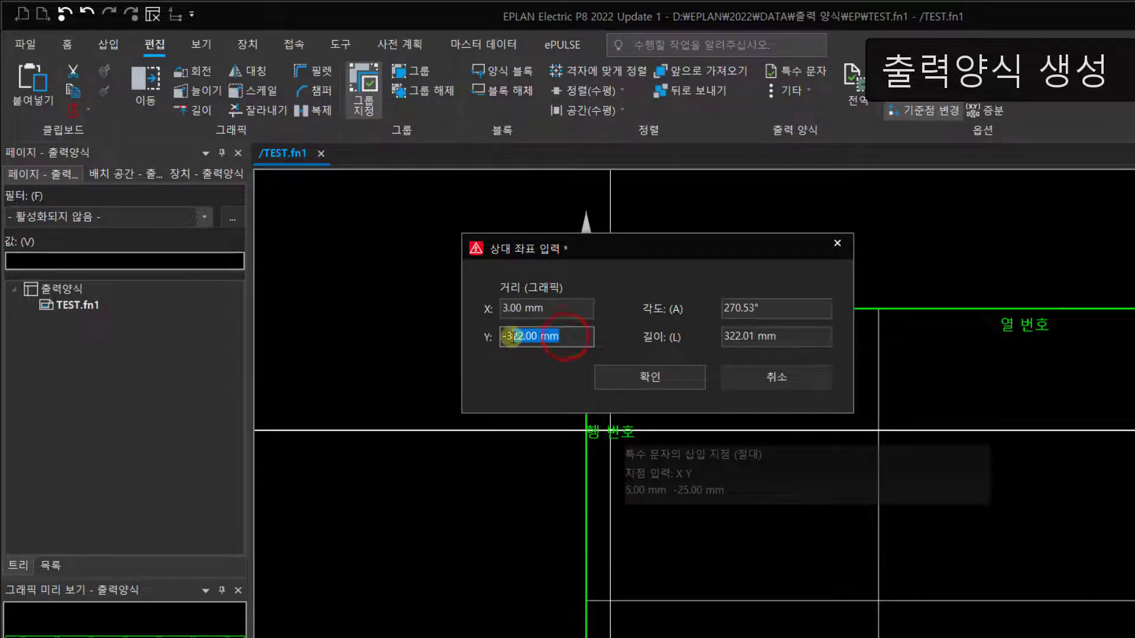
{"action": "type", "text": "-10"}
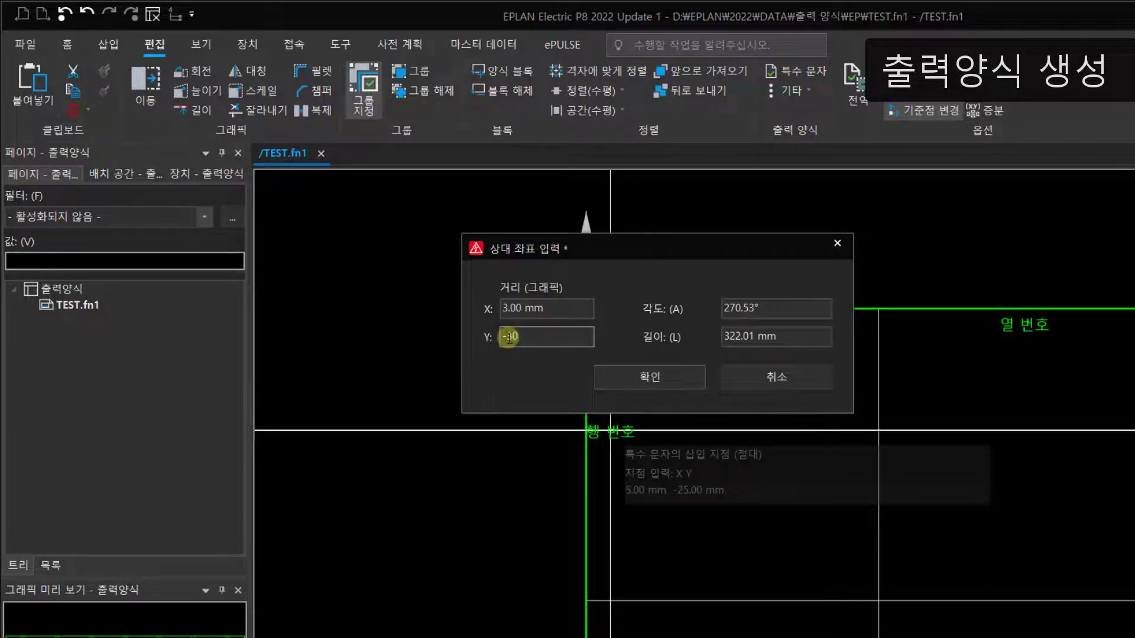
{"action": "left_click", "coordinate": [642, 381]}
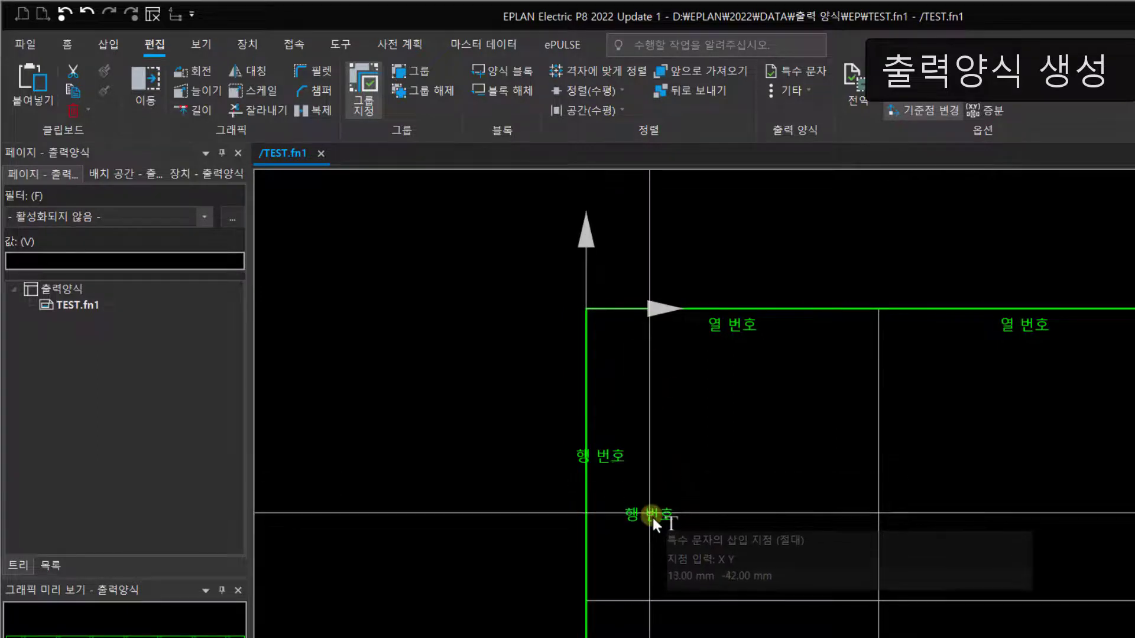
{"action": "key", "text": "Escape"}
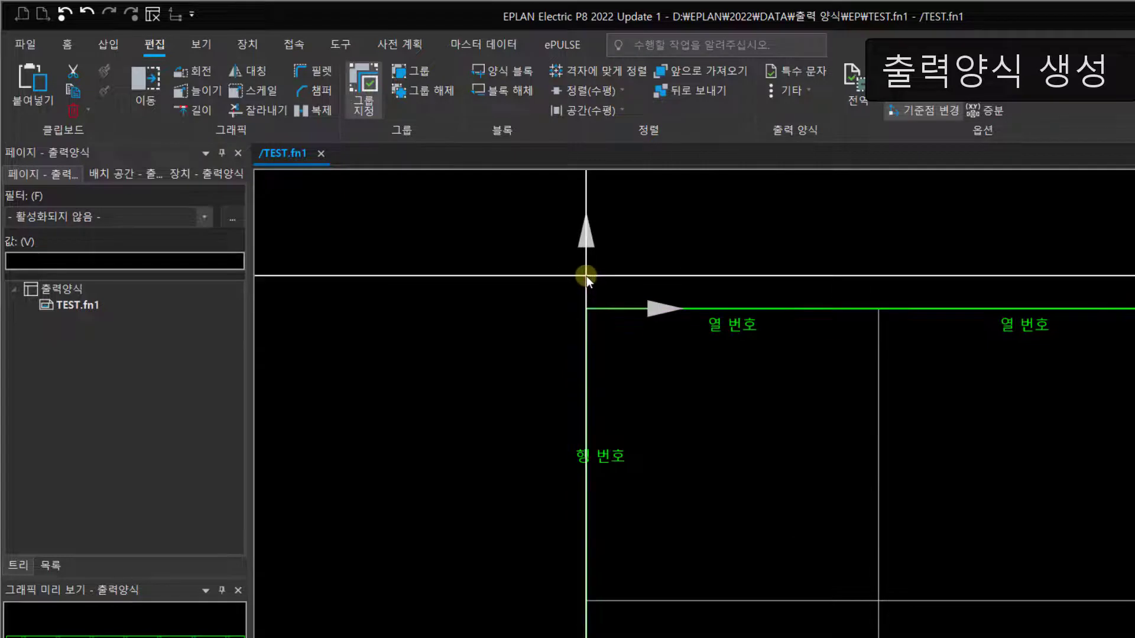
{"action": "left_click", "coordinate": [927, 113]}
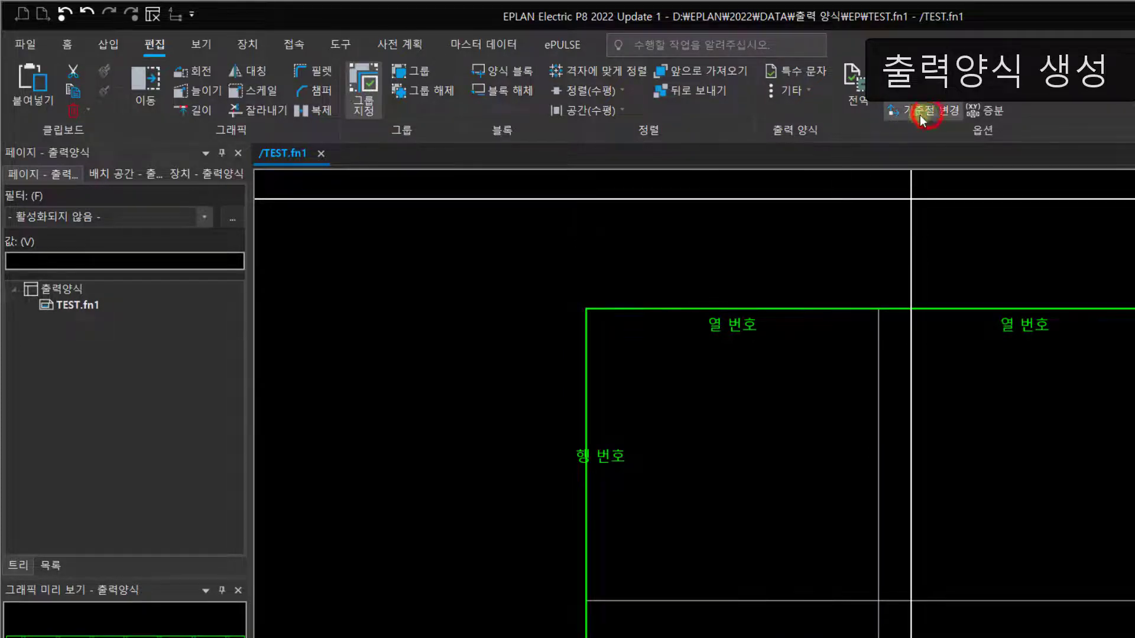
Step: Duplicate the first row text 4 times with a relative offset of X 0 mm and Y -60 mm
{"action": "left_click", "coordinate": [610, 477]}
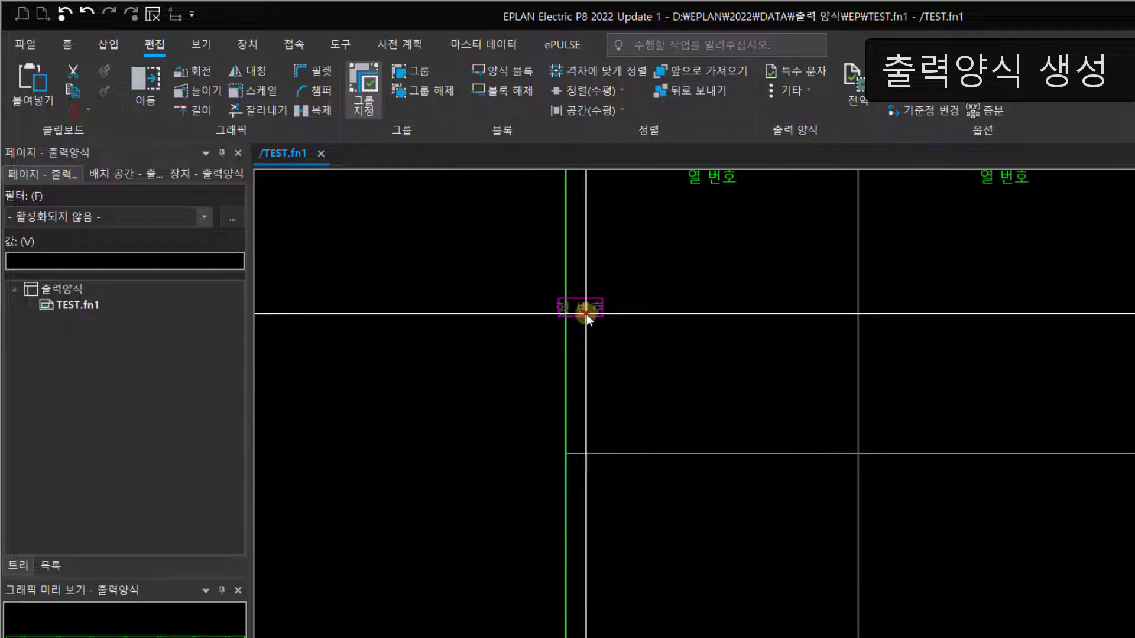
{"action": "left_click", "coordinate": [586, 314]}
{"action": "left_click", "coordinate": [313, 111]}
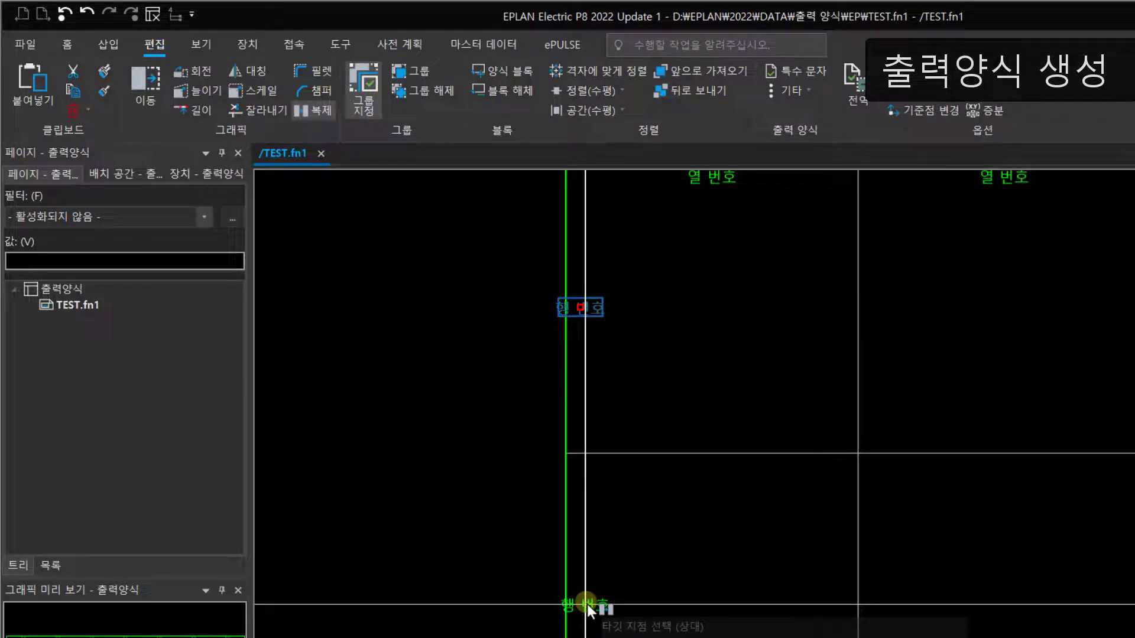
{"action": "key", "text": "r"}
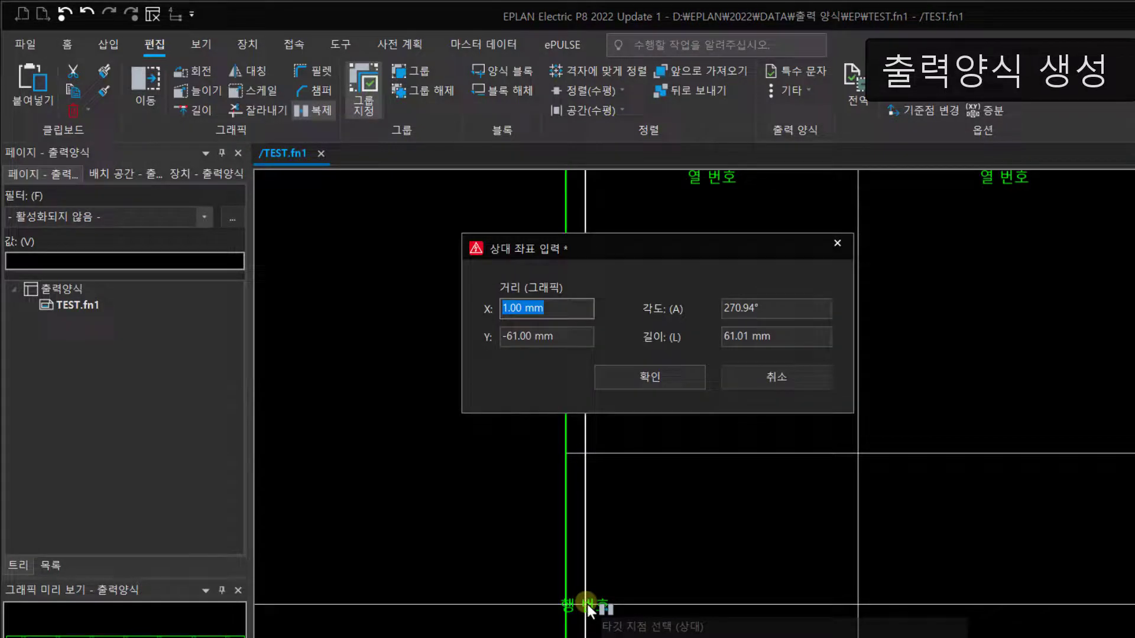
{"action": "type", "text": "0"}
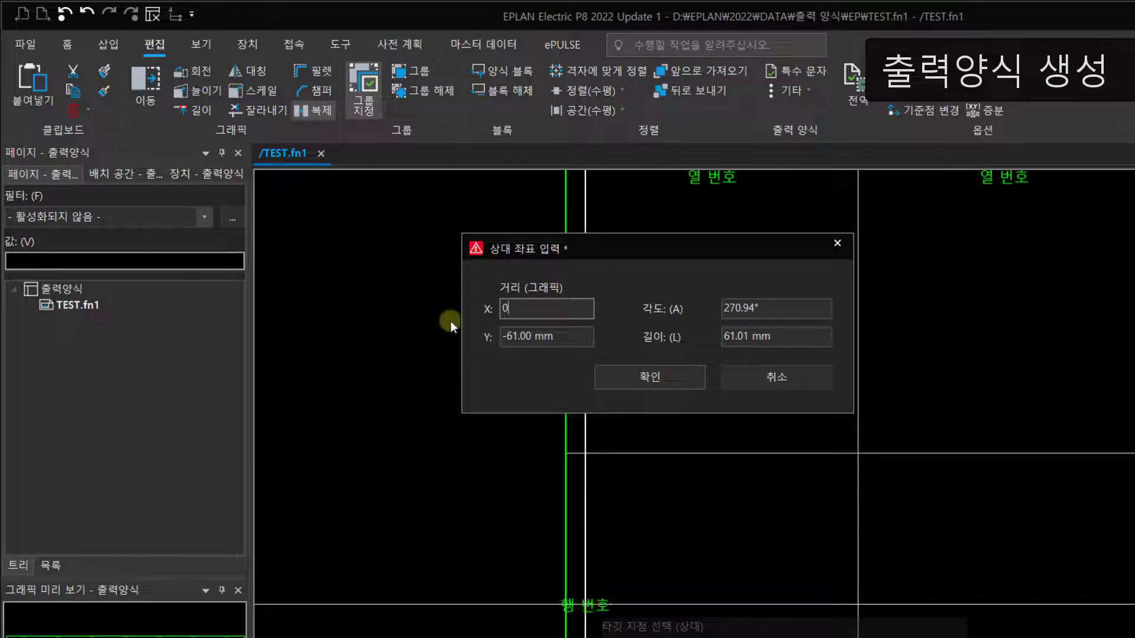
{"action": "left_click", "coordinate": [566, 337]}
{"action": "type", "text": "-"}
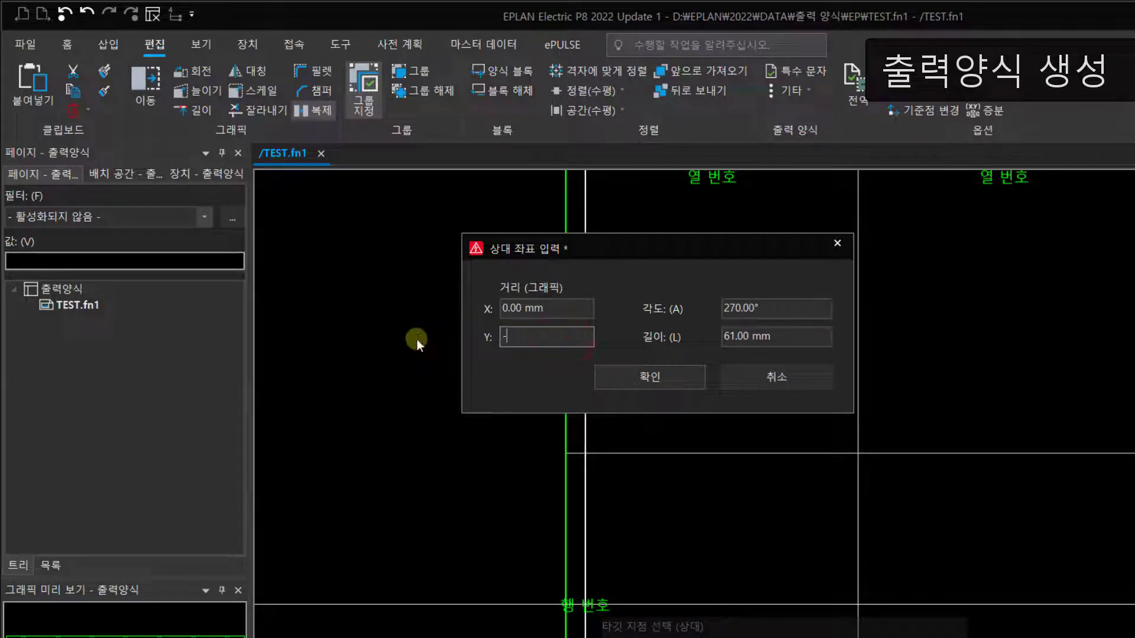
{"action": "type", "text": "60"}
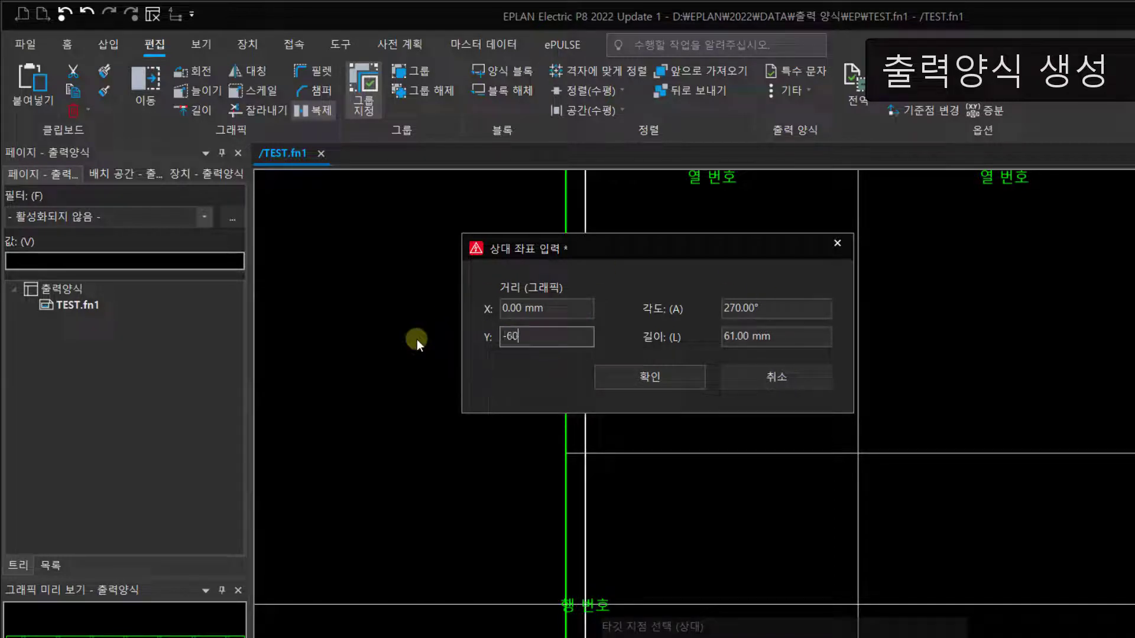
{"action": "left_click", "coordinate": [672, 377]}
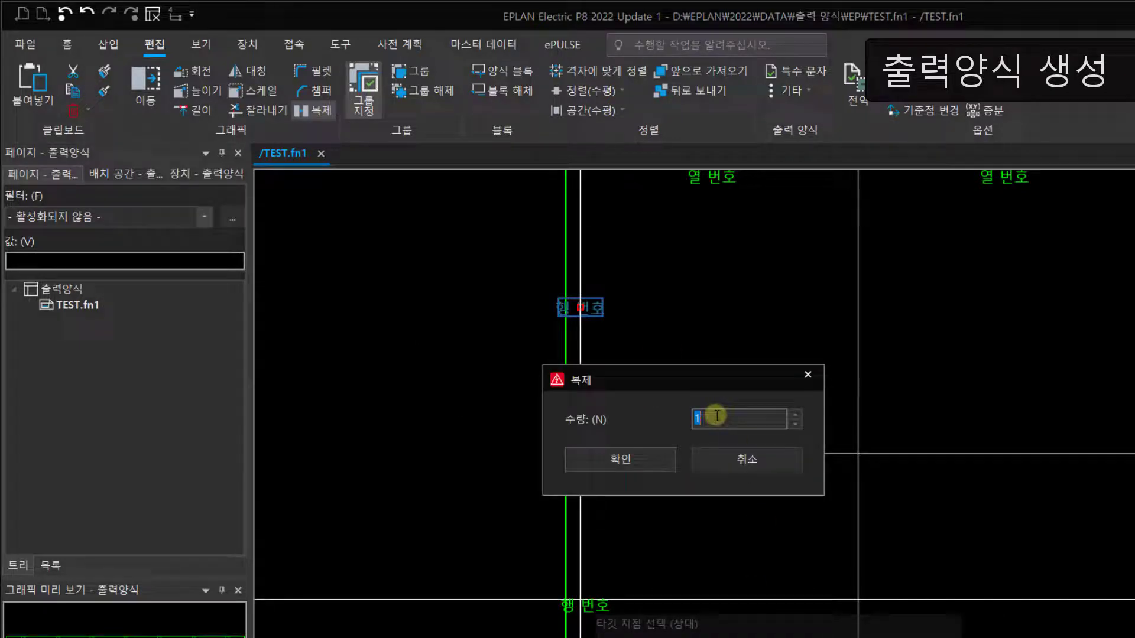
{"action": "type", "text": "4"}
{"action": "left_click", "coordinate": [607, 463]}
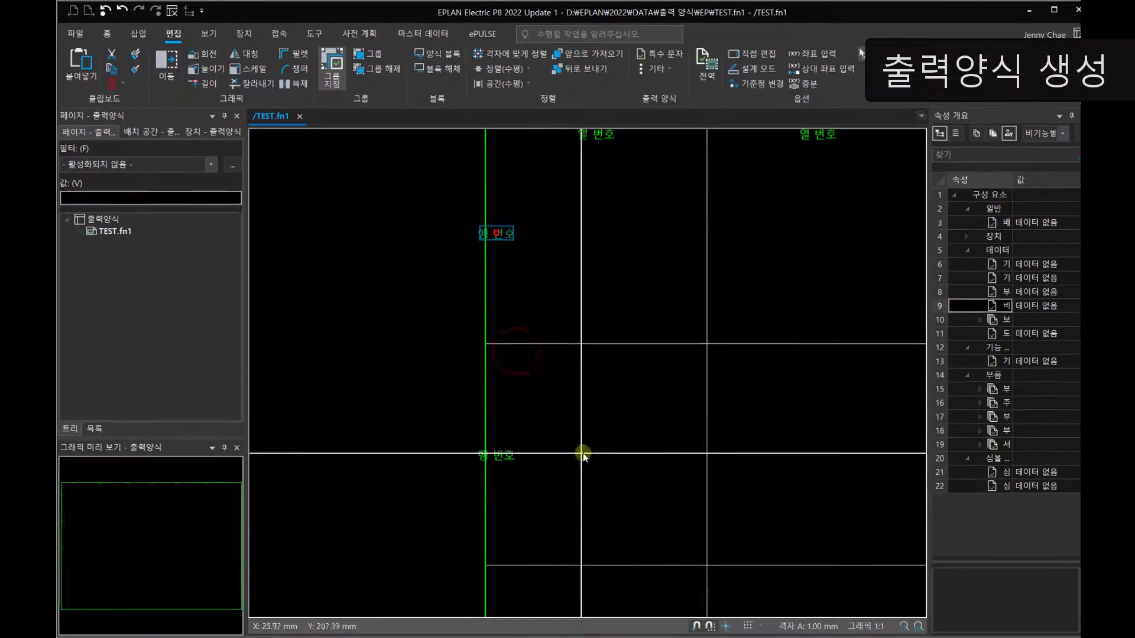
{"action": "scroll", "coordinate": [562, 424], "scroll_direction": "down", "scroll_amount": 4}
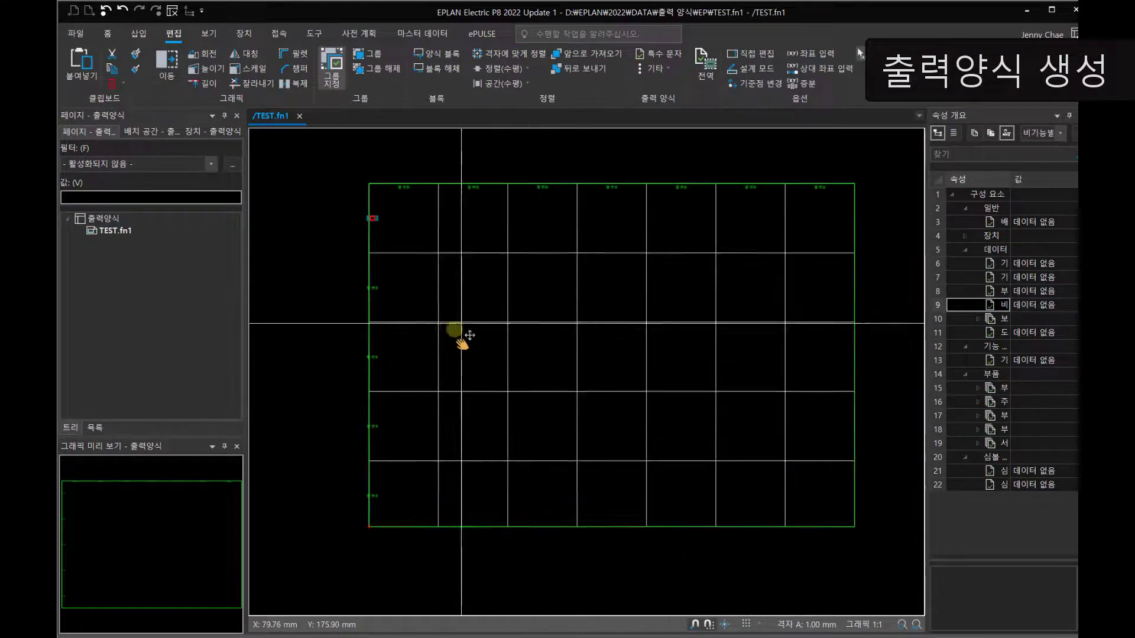
{"action": "left_click", "coordinate": [395, 238]}
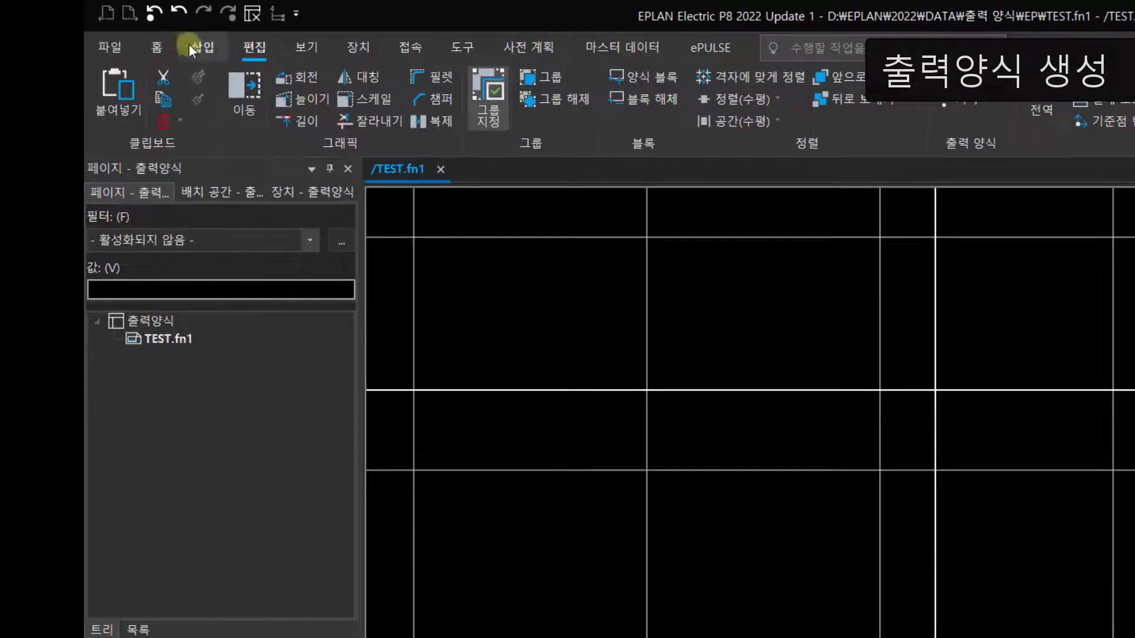
{"action": "left_click", "coordinate": [189, 44]}
{"action": "left_click", "coordinate": [203, 46]}
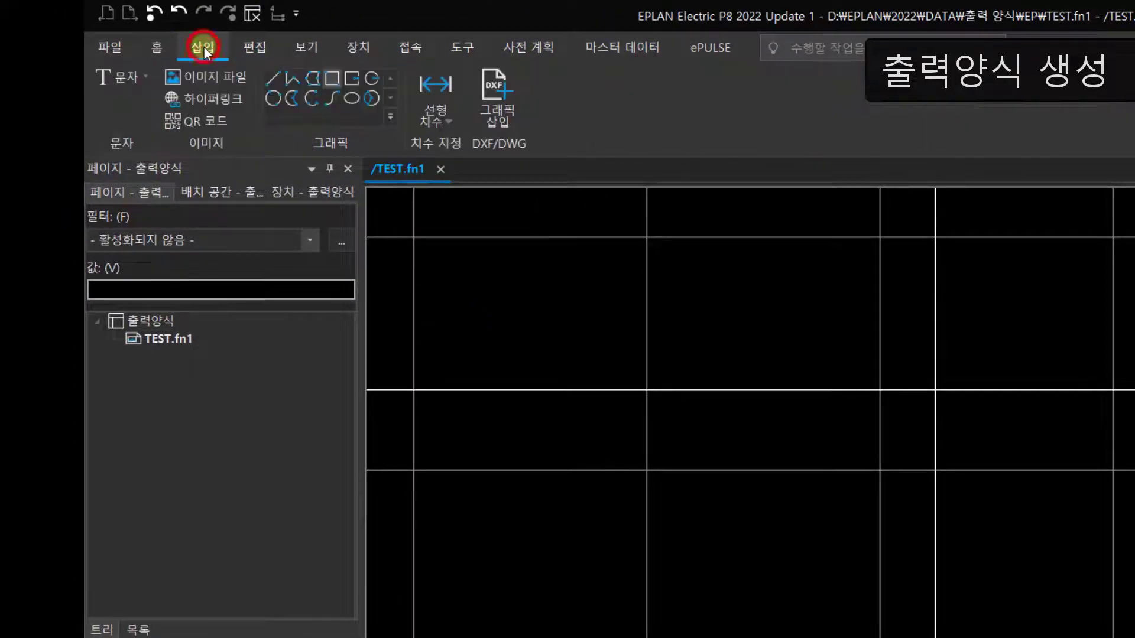
{"action": "left_click", "coordinate": [144, 77]}
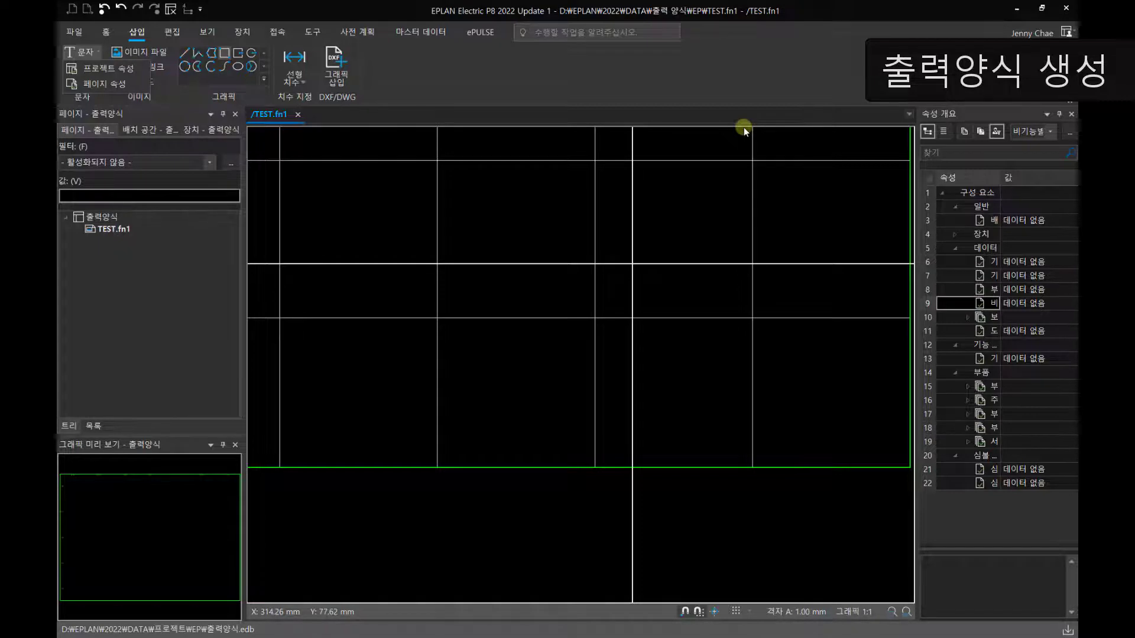
Step: Draw a title block outline with lines in the frame's lower-right corner, about 142 mm wide and 57 mm high
{"action": "left_click", "coordinate": [183, 53]}
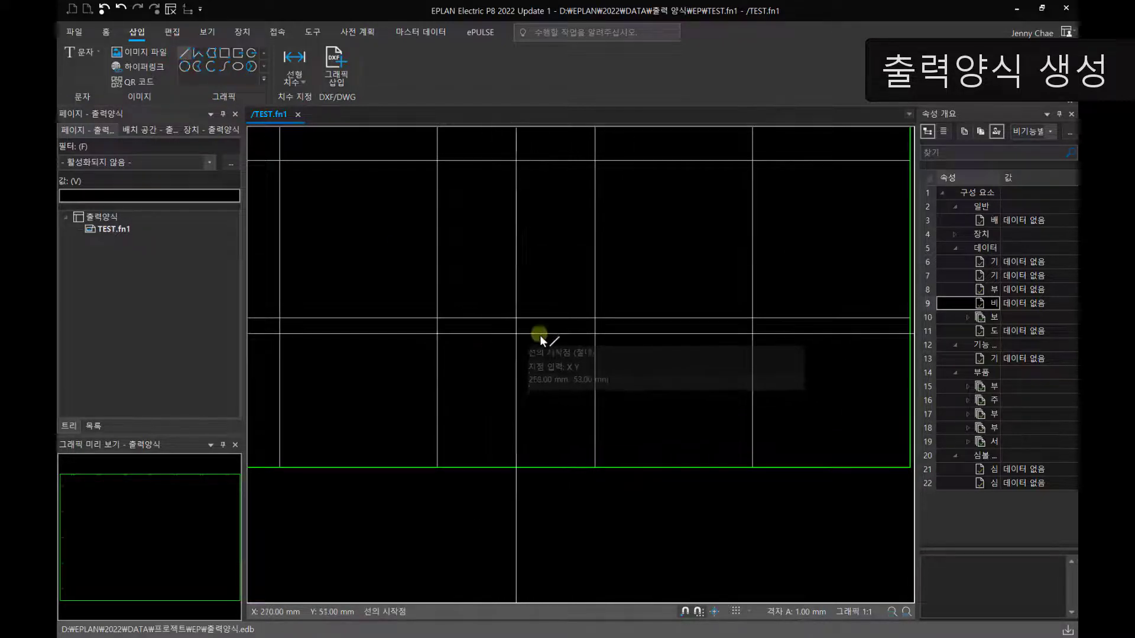
{"action": "left_click", "coordinate": [537, 318]}
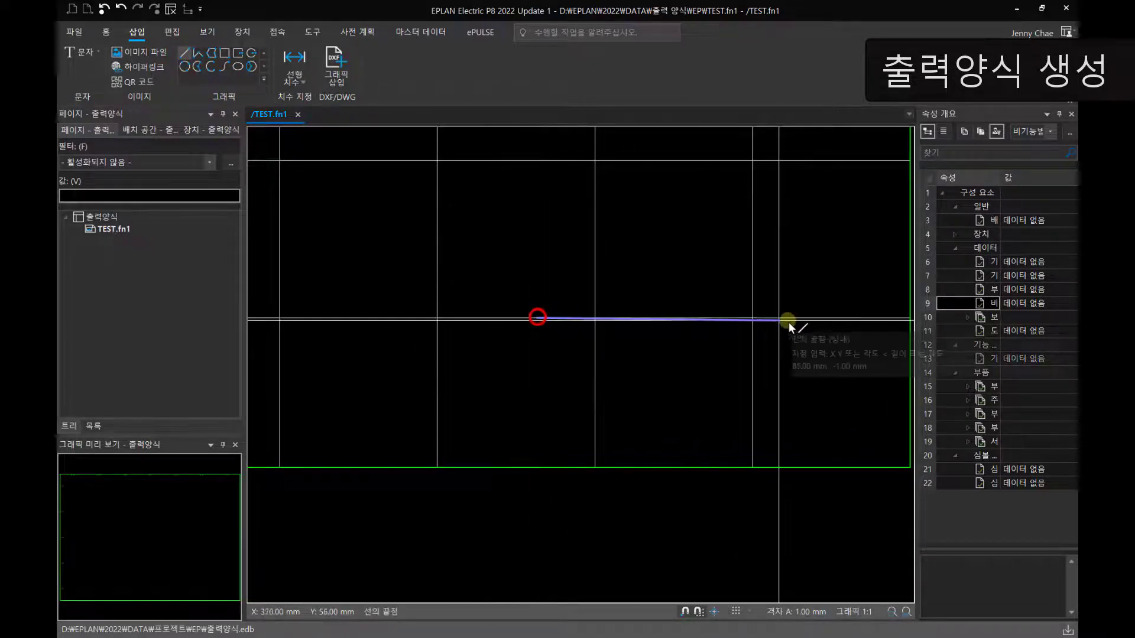
{"action": "left_click", "coordinate": [899, 319]}
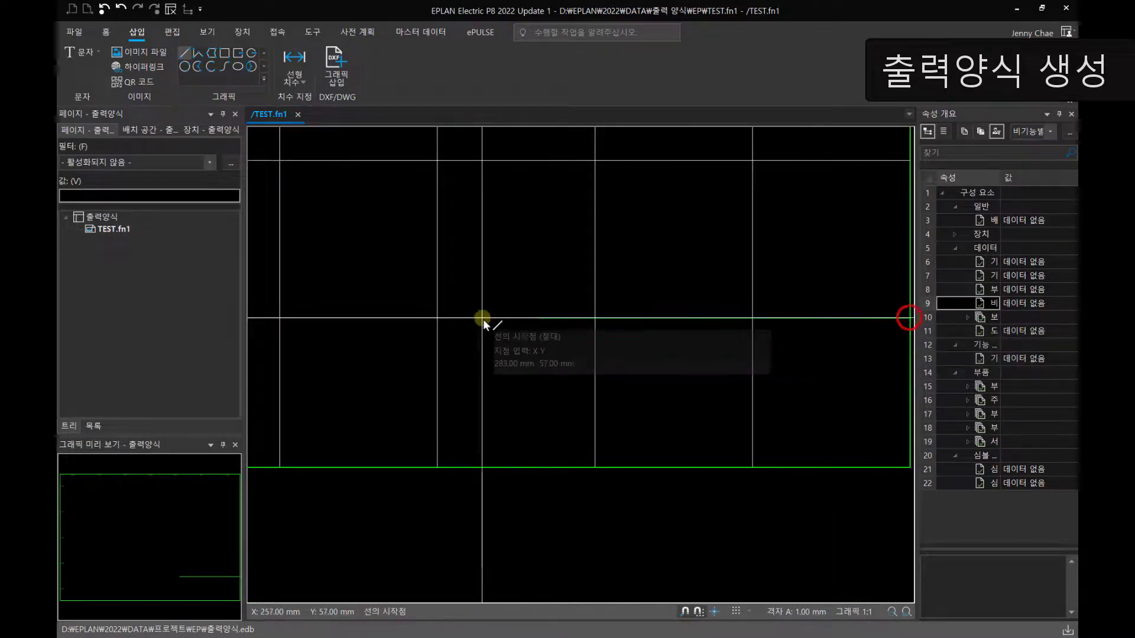
{"action": "left_click", "coordinate": [536, 319]}
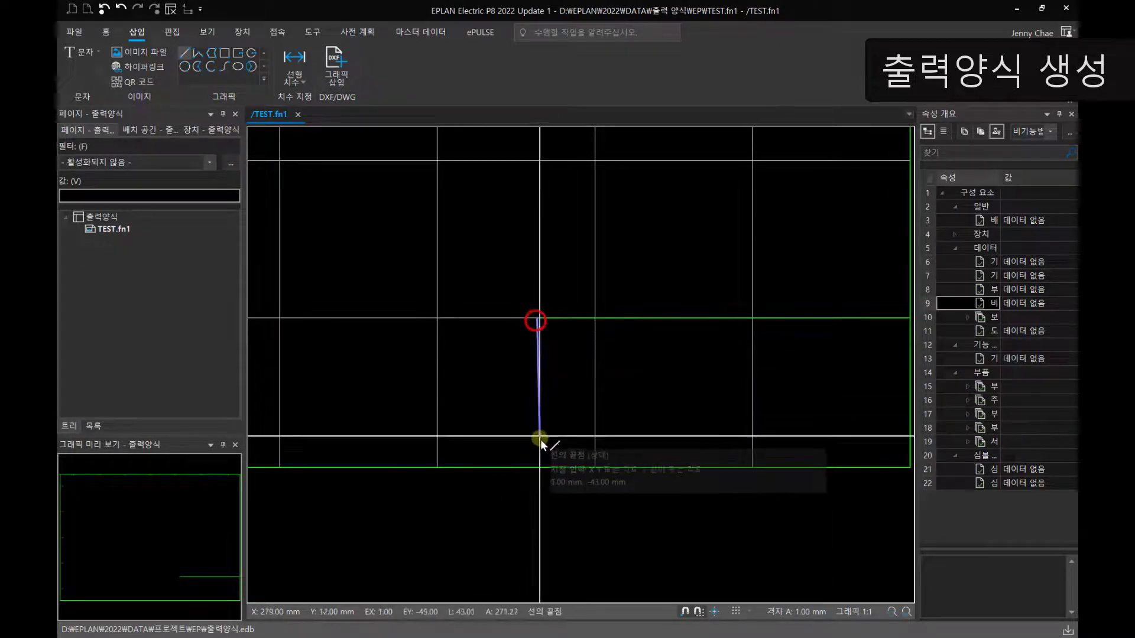
{"action": "left_click", "coordinate": [536, 466]}
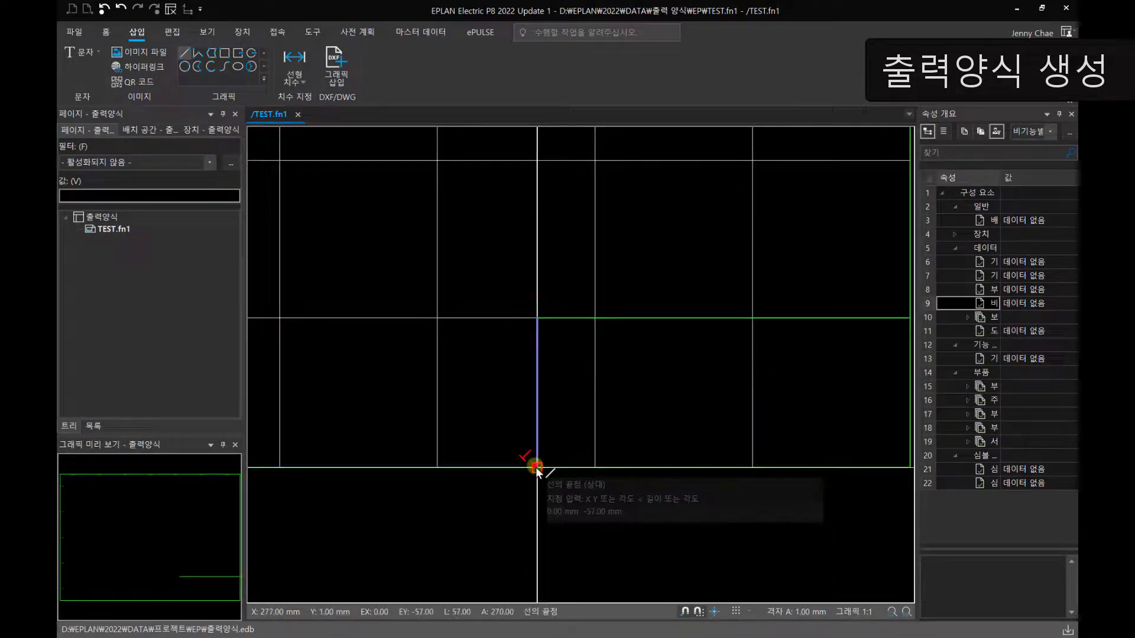
Step: Divide the title block with horizontal lines at about Y 38 mm and Y 18 mm and a vertical line at about X 335 mm
{"action": "left_click", "coordinate": [538, 368]}
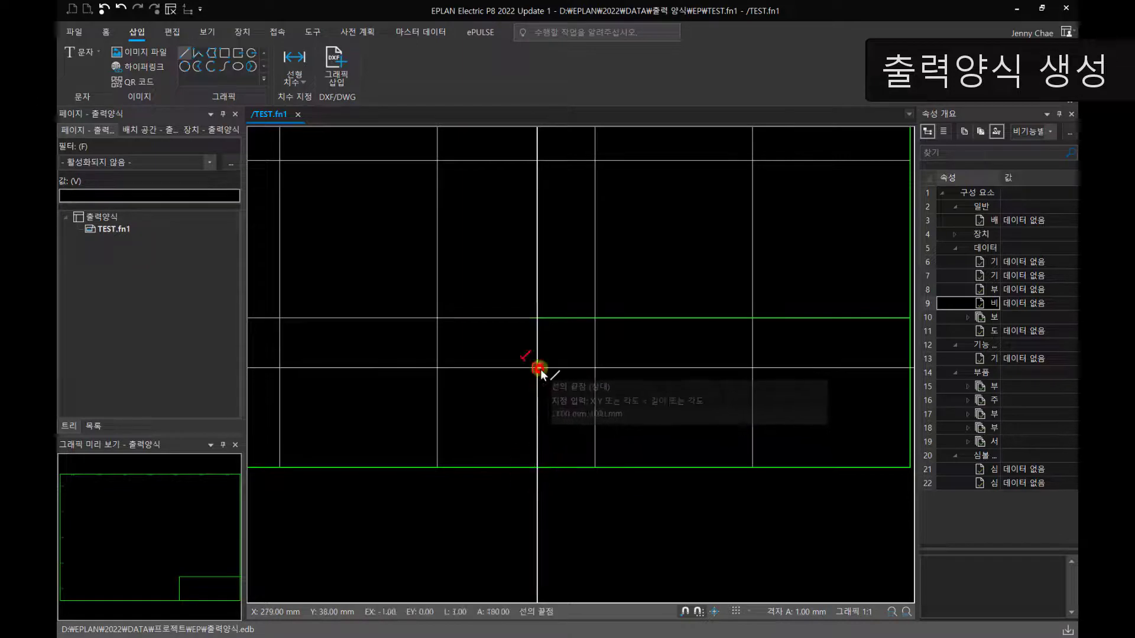
{"action": "left_click", "coordinate": [907, 367]}
{"action": "left_click", "coordinate": [537, 420]}
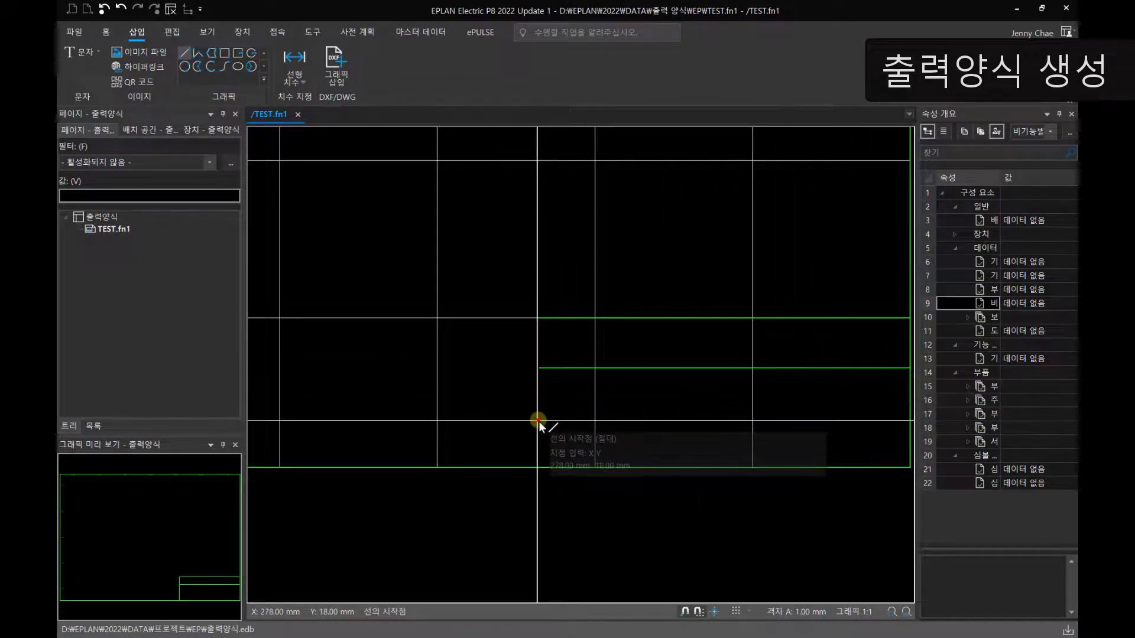
{"action": "left_click", "coordinate": [909, 420]}
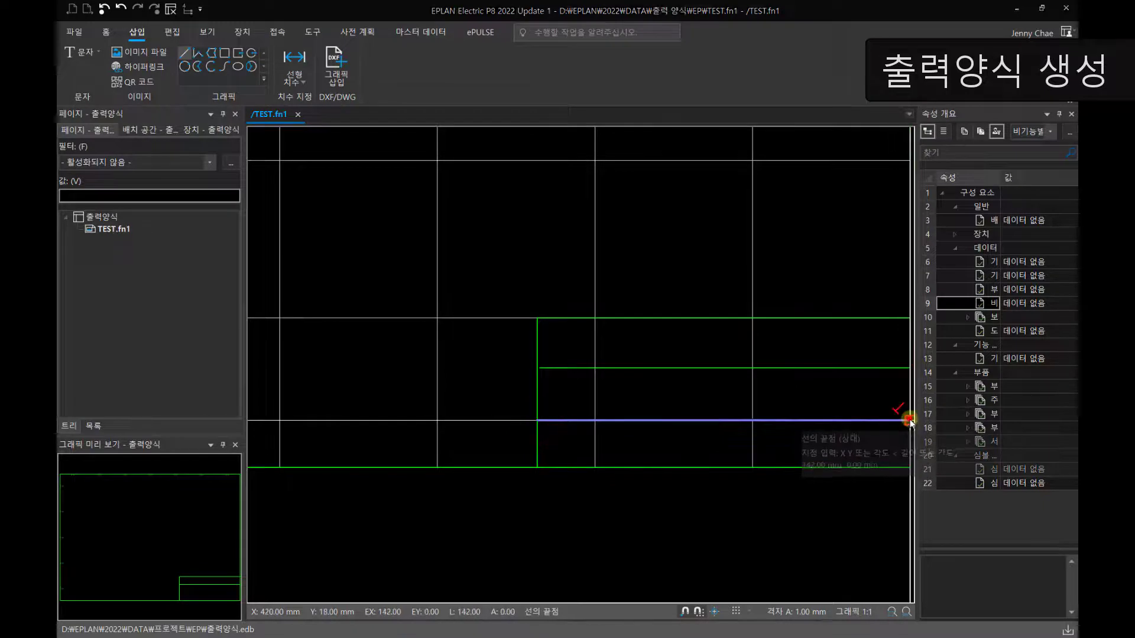
{"action": "left_click", "coordinate": [686, 319]}
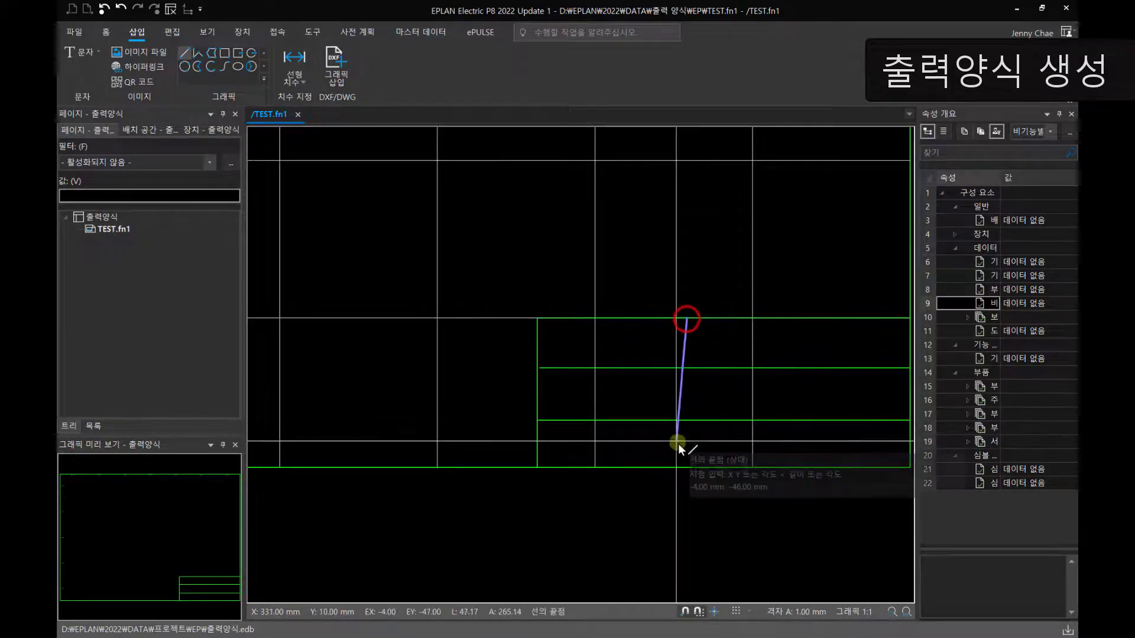
{"action": "left_click", "coordinate": [687, 468]}
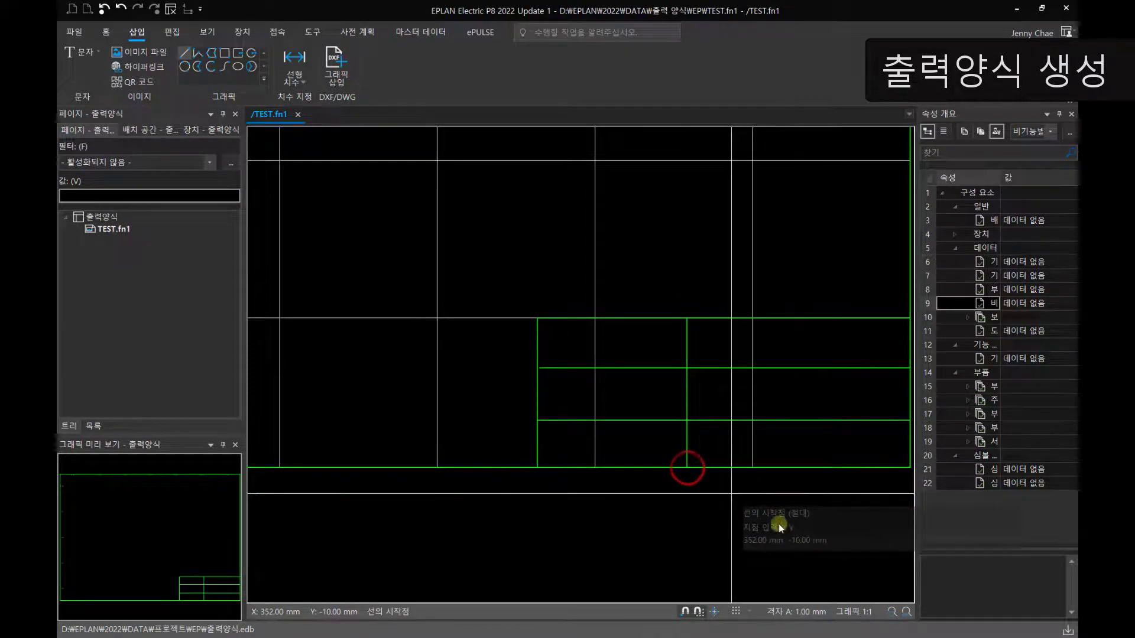
{"action": "key", "text": "Escape"}
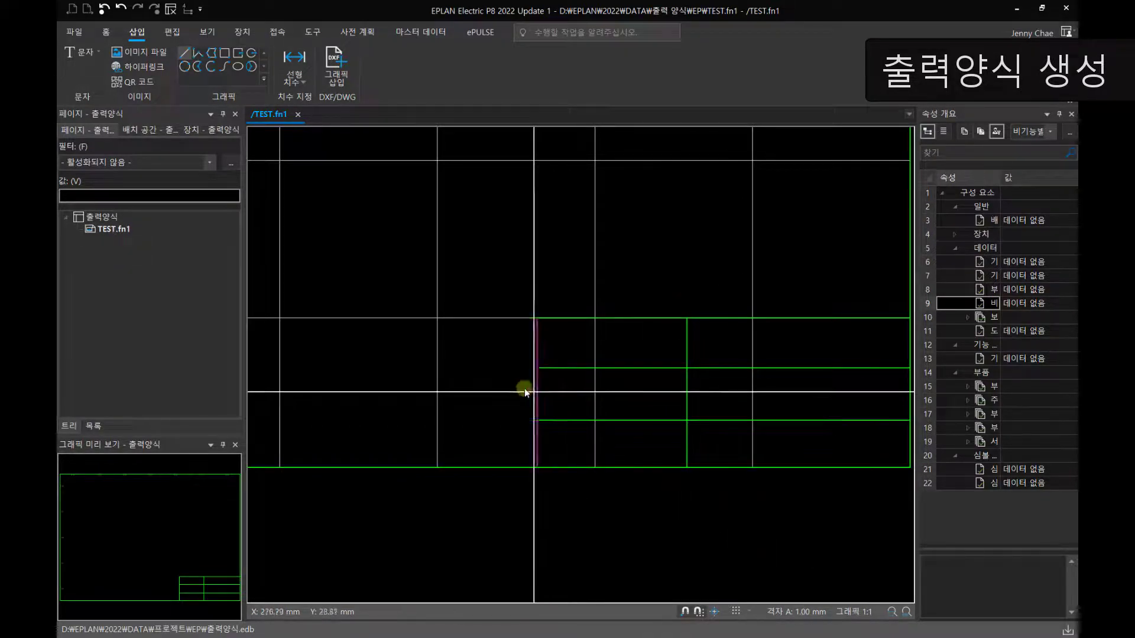
Step: Create the text 프로젝트 이름 and place it in each of the three left cells of the title block
{"action": "left_click", "coordinate": [77, 53]}
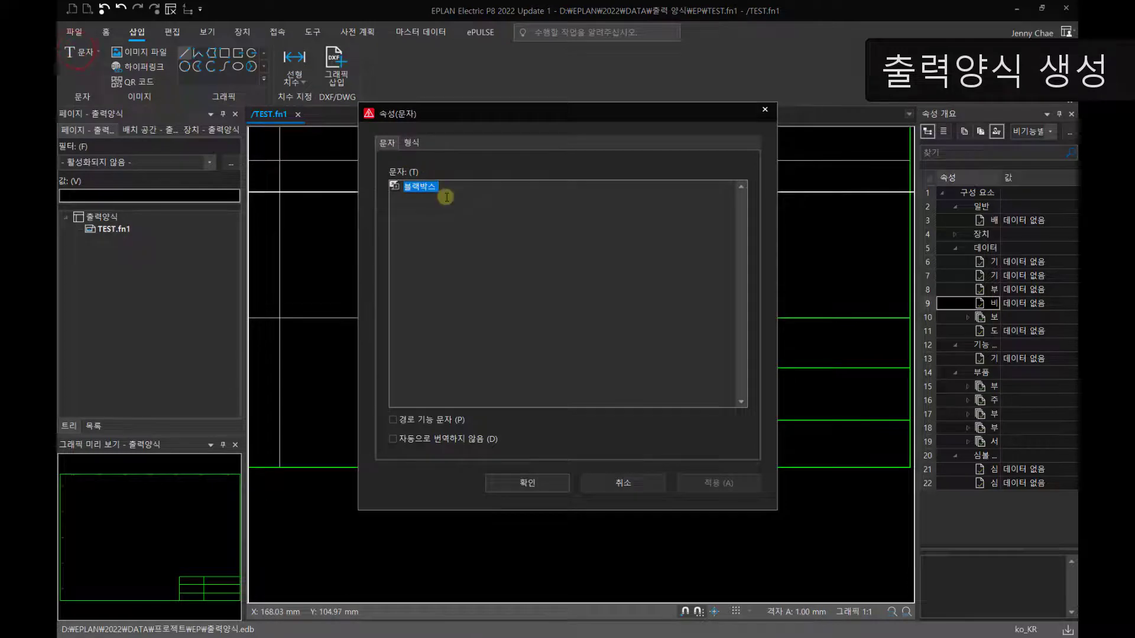
{"action": "key", "text": "BackSpace"}
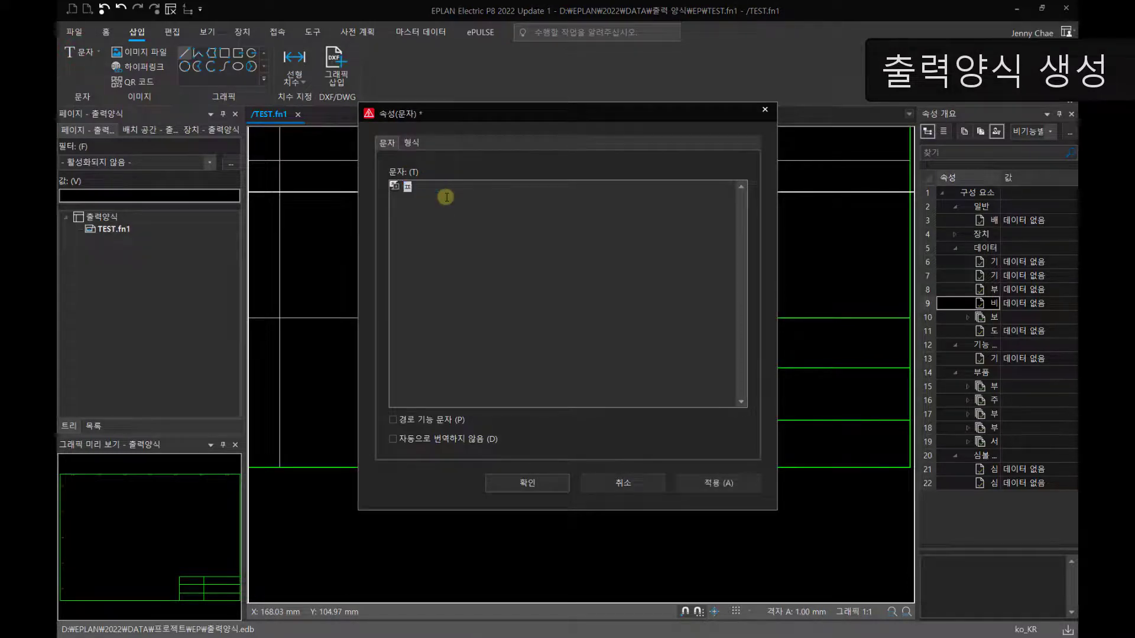
{"action": "type", "text": "프로젝"}
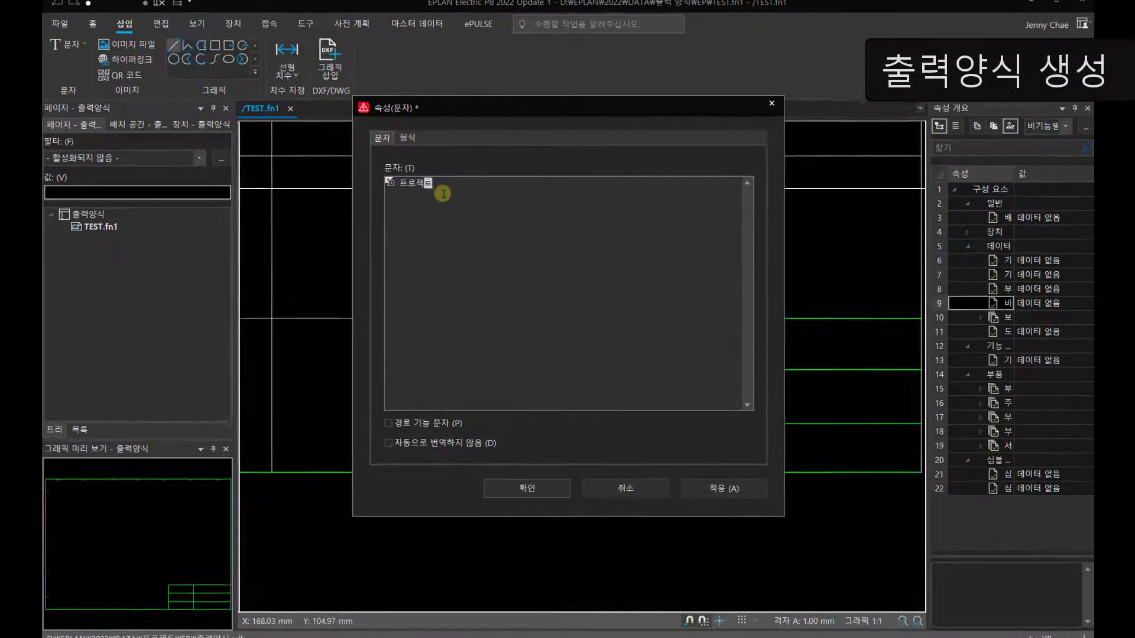
{"action": "type", "text": "트"}
{"action": "type", "text": " 이름"}
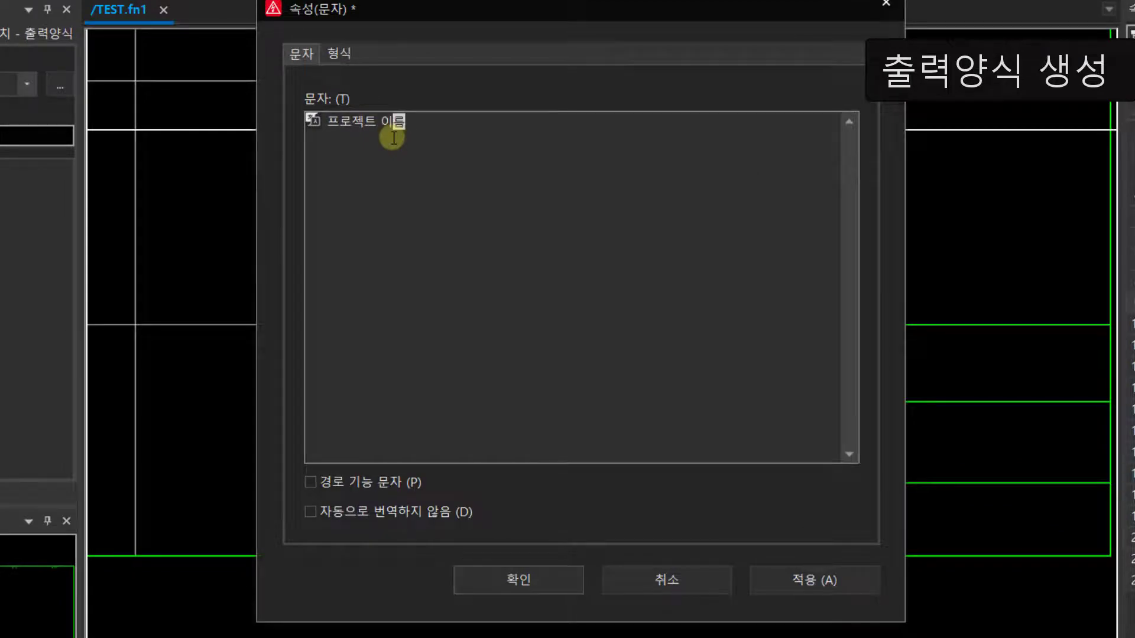
{"action": "key", "text": "Return"}
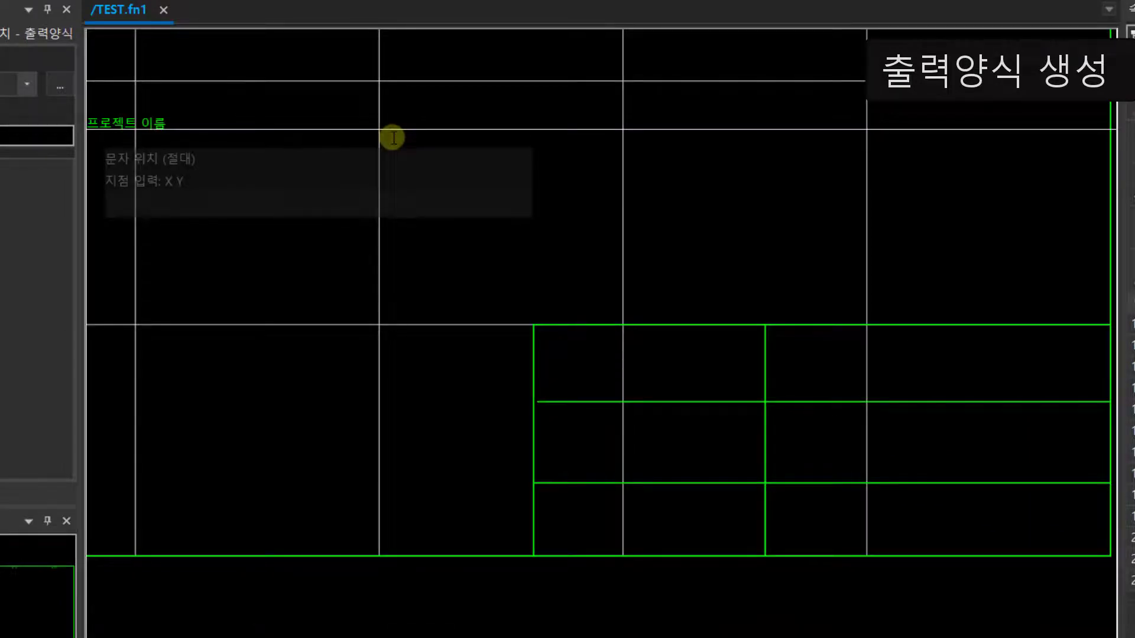
{"action": "left_click", "coordinate": [609, 378]}
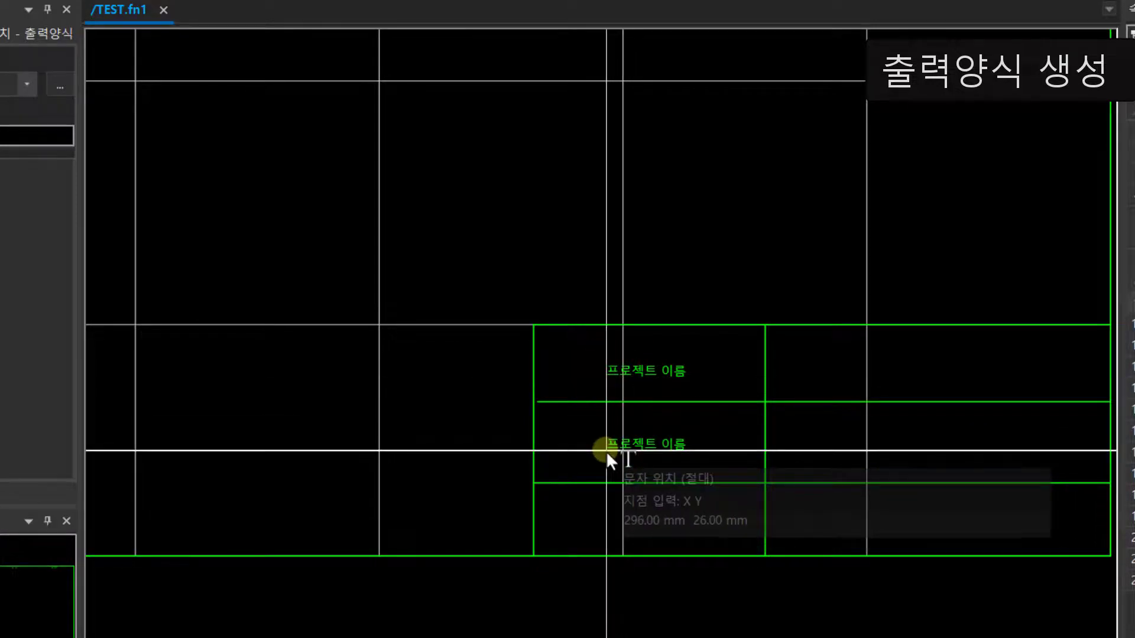
{"action": "left_click", "coordinate": [605, 452]}
{"action": "left_click", "coordinate": [607, 524]}
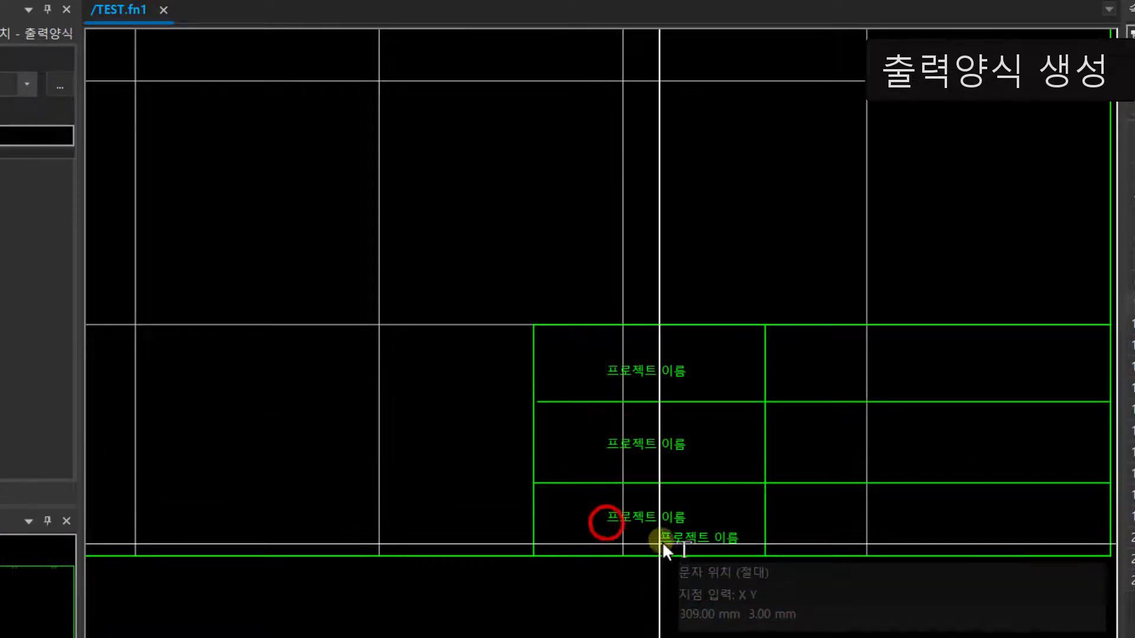
{"action": "key", "text": "Escape"}
Step: Change the text in the title block's middle left cell to 페이지 번호
{"action": "double_click", "coordinate": [655, 367]}
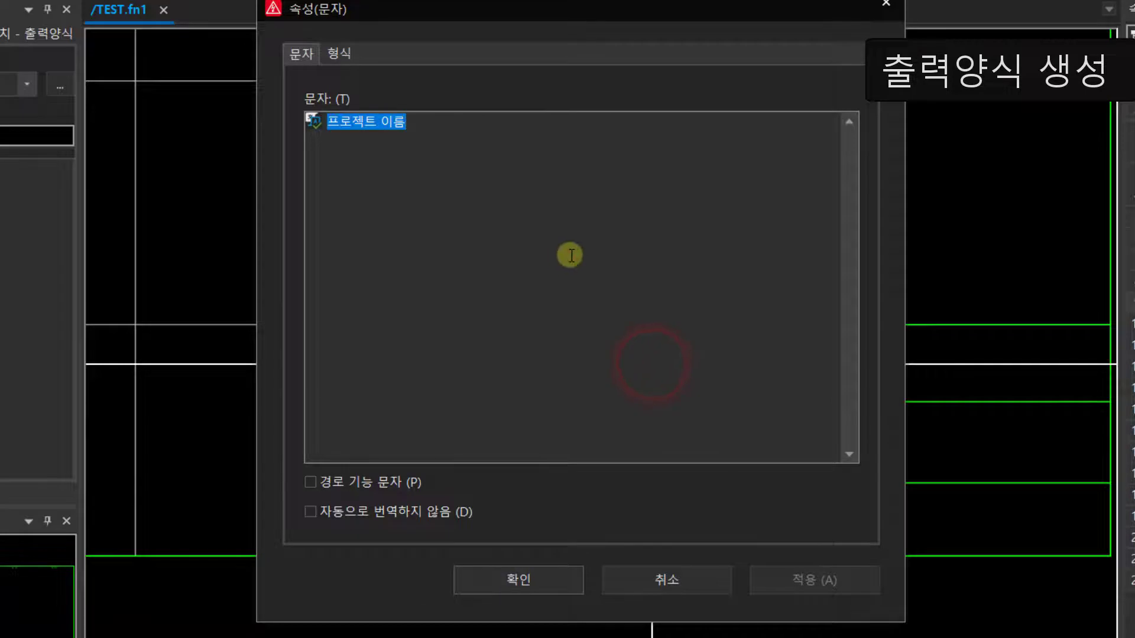
{"action": "key", "text": "Escape"}
{"action": "double_click", "coordinate": [654, 443]}
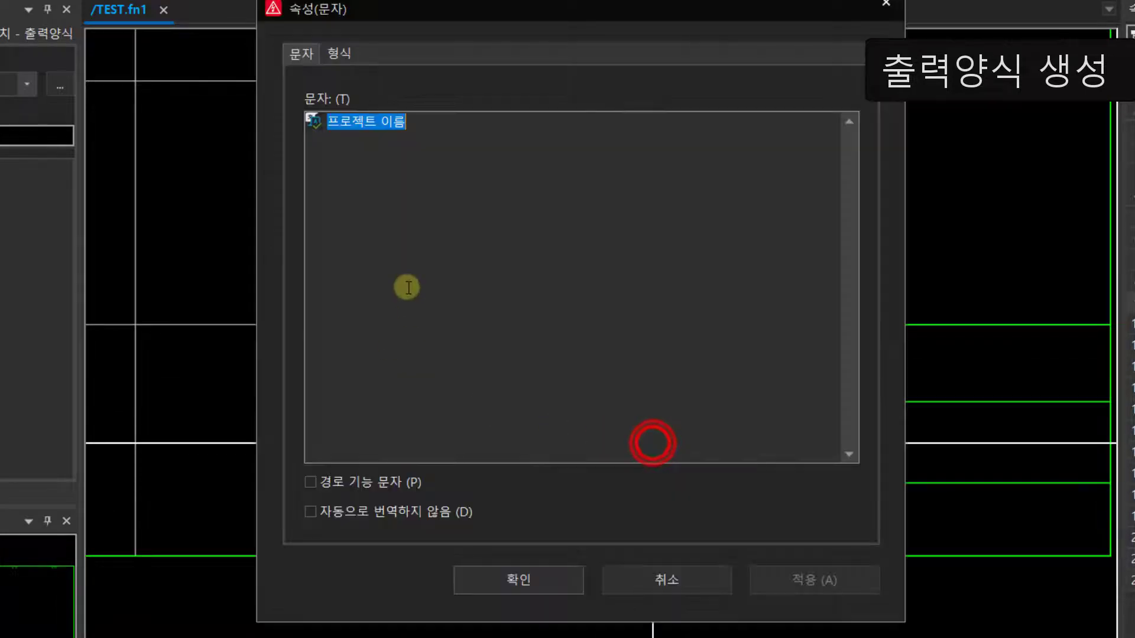
{"action": "double_click", "coordinate": [426, 121]}
{"action": "type", "text": "ㅍ"}
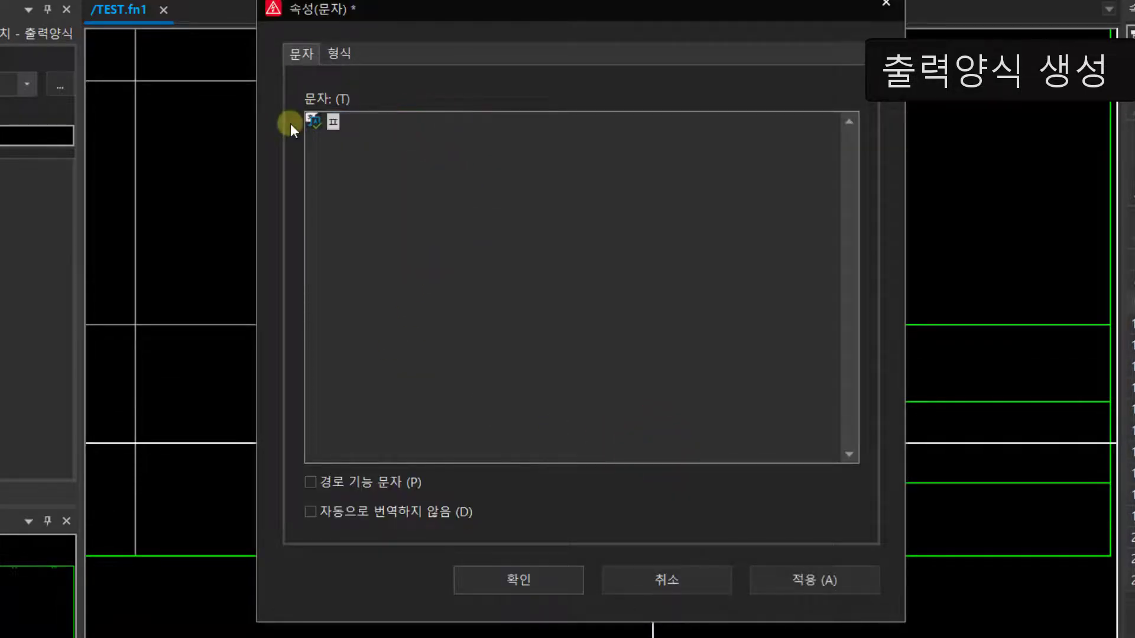
{"action": "type", "text": "ㅔ이지"}
{"action": "type", "text": " 번호"}
{"action": "key", "text": "Return"}
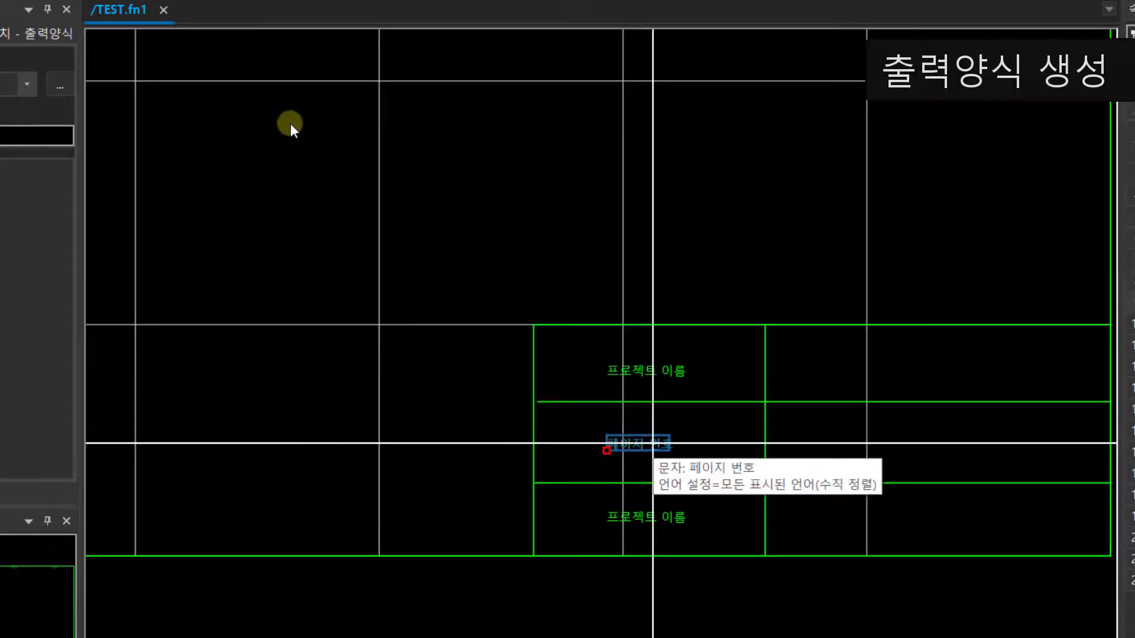
Step: Change the text in the title block's bottom left cell to 페이지 설명
{"action": "double_click", "coordinate": [645, 524]}
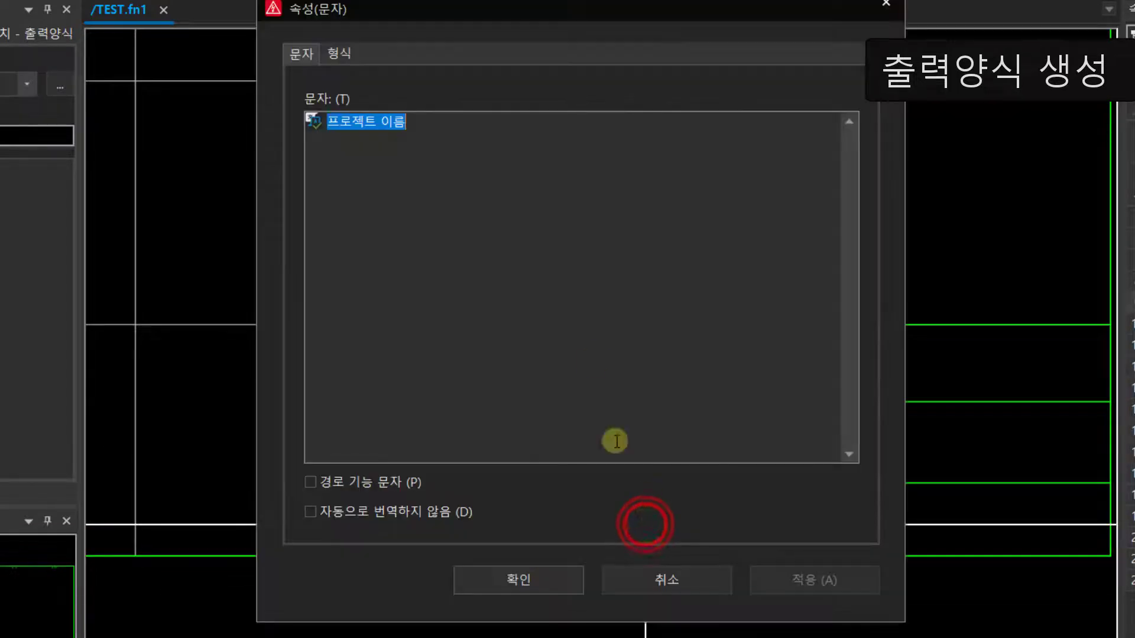
{"action": "type", "text": "페"}
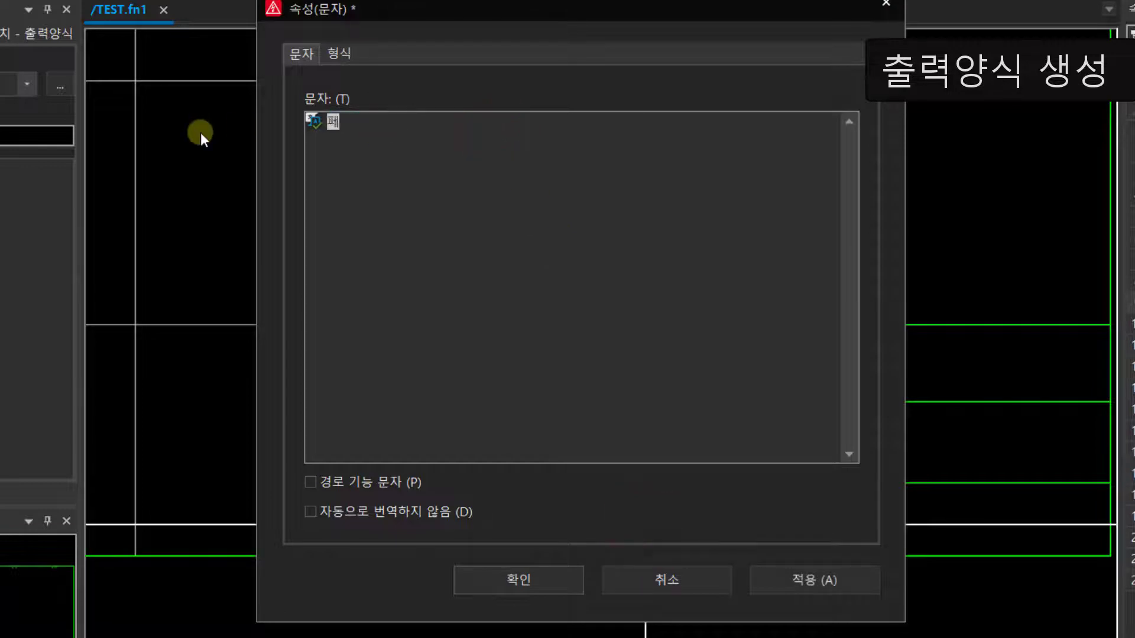
{"action": "type", "text": "이지 설명"}
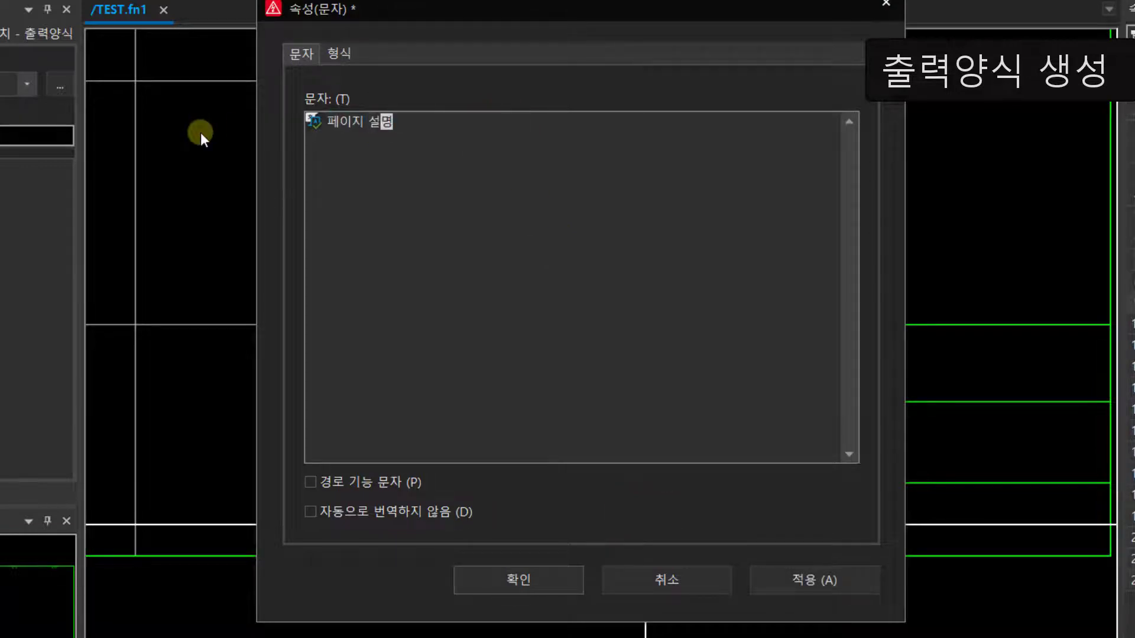
{"action": "key", "text": "Return"}
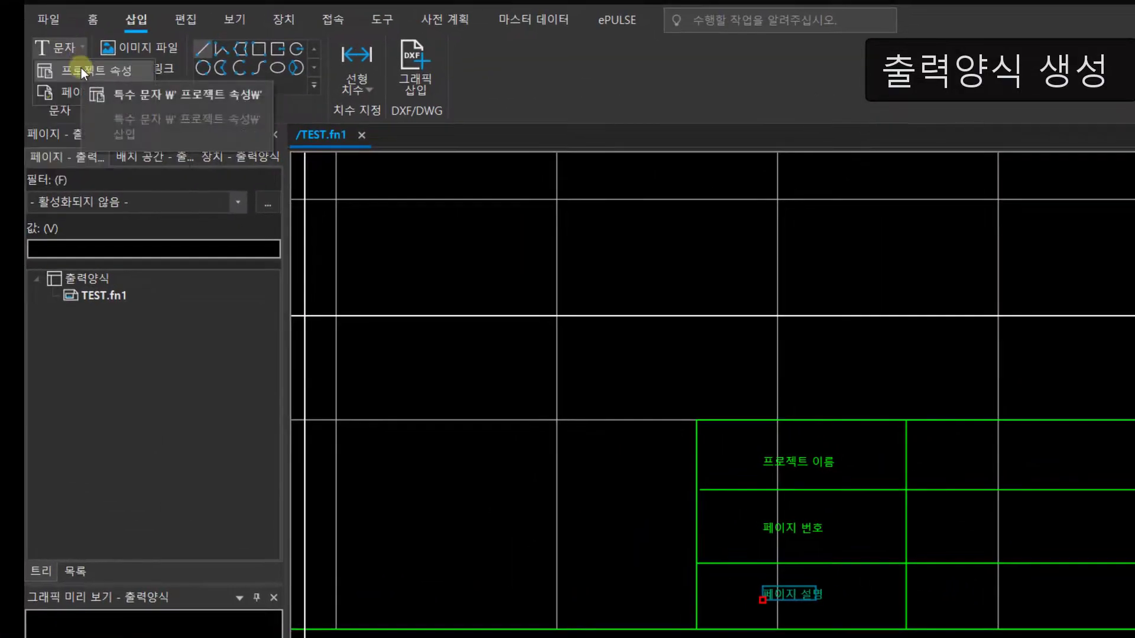
Step: Insert a project property special text (프로젝트 속성) for 프로젝트 이름 in the title block's top right cell
{"action": "left_click", "coordinate": [81, 67]}
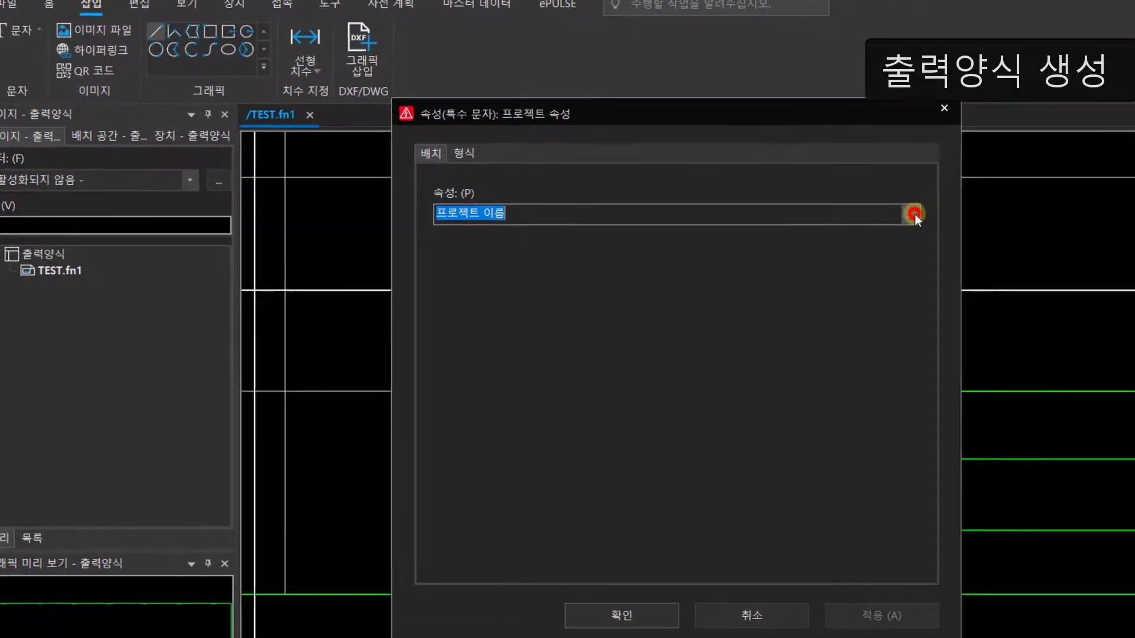
{"action": "left_click", "coordinate": [984, 237]}
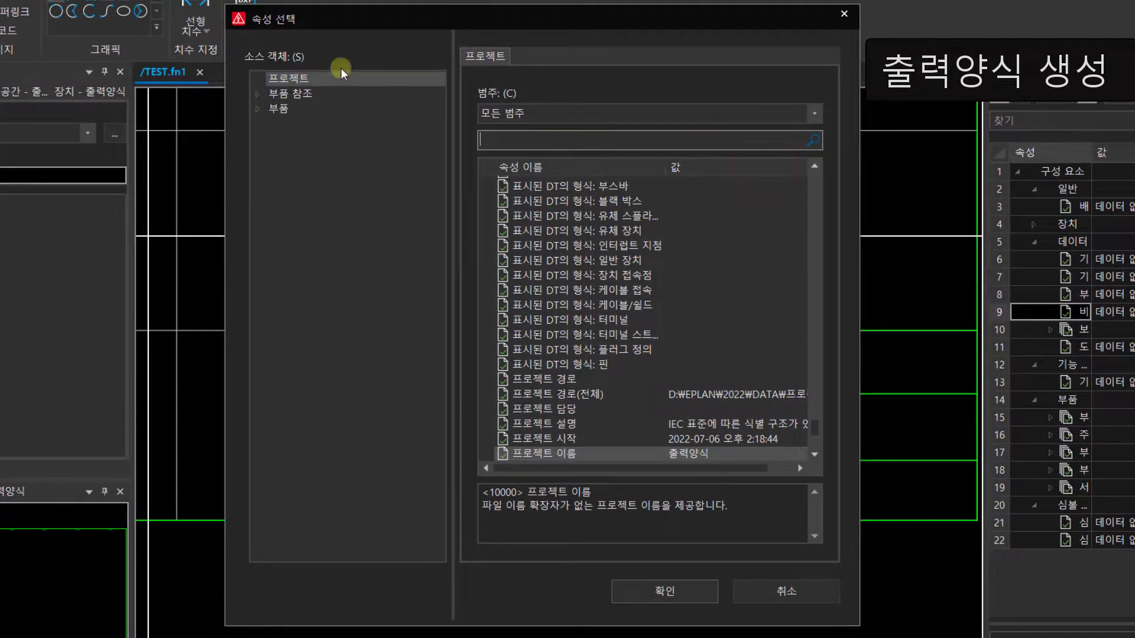
{"action": "left_click", "coordinate": [541, 455]}
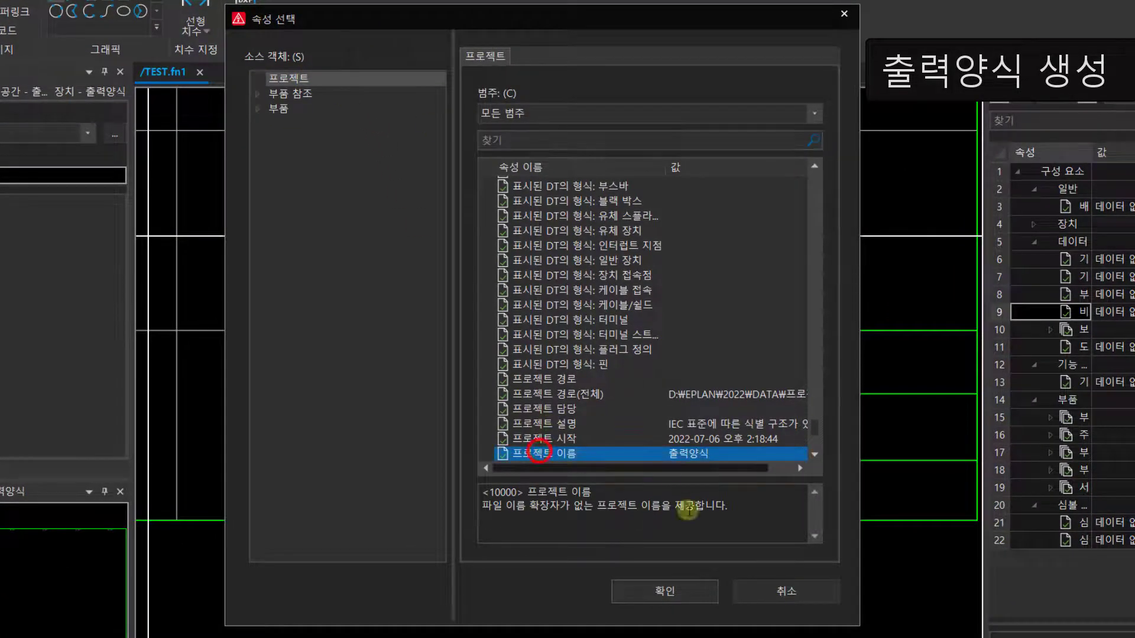
{"action": "left_click", "coordinate": [660, 588]}
{"action": "left_click", "coordinate": [503, 539]}
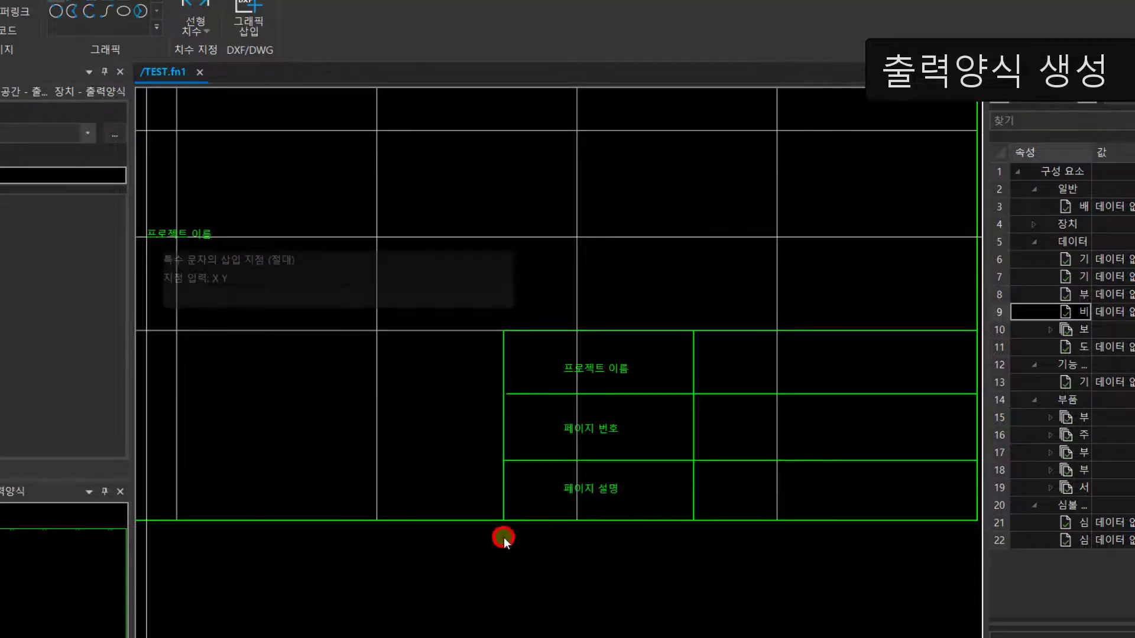
{"action": "left_click", "coordinate": [717, 375]}
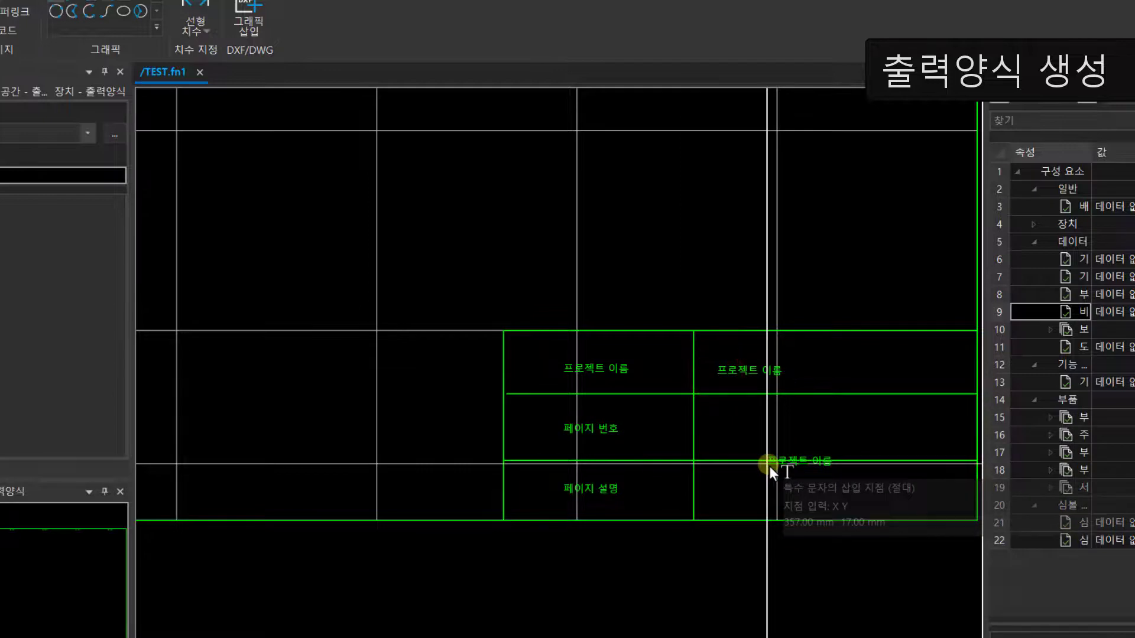
Step: Insert a page property special text (페이지 속성) for 페이지 번호 in the title block's middle right and bottom right cells
{"action": "key", "text": "Escape"}
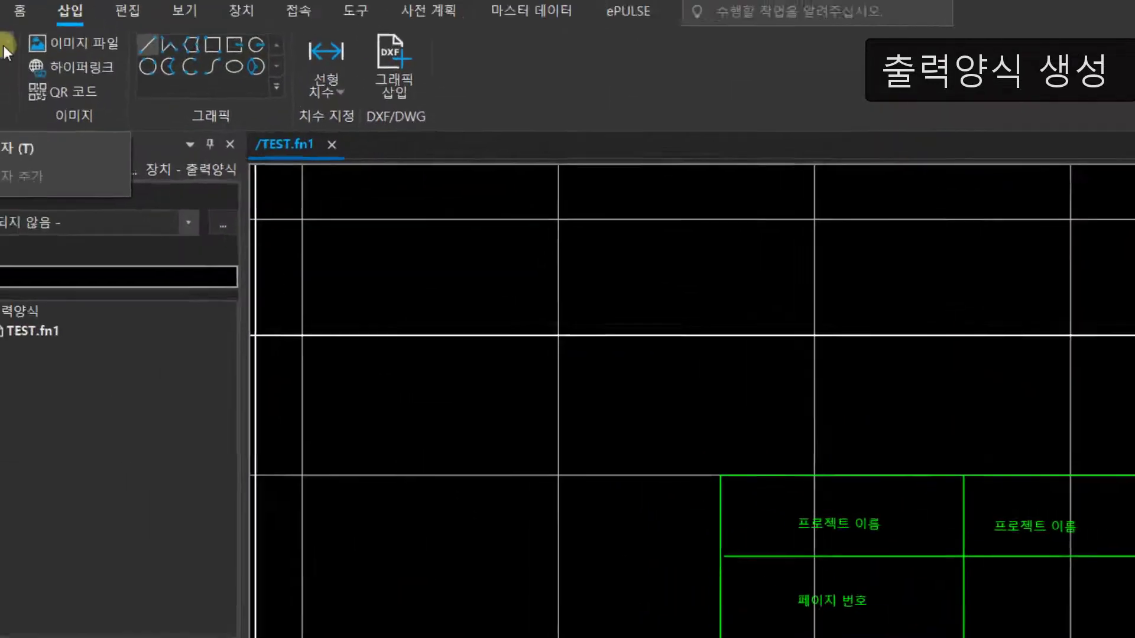
{"action": "left_click", "coordinate": [83, 109]}
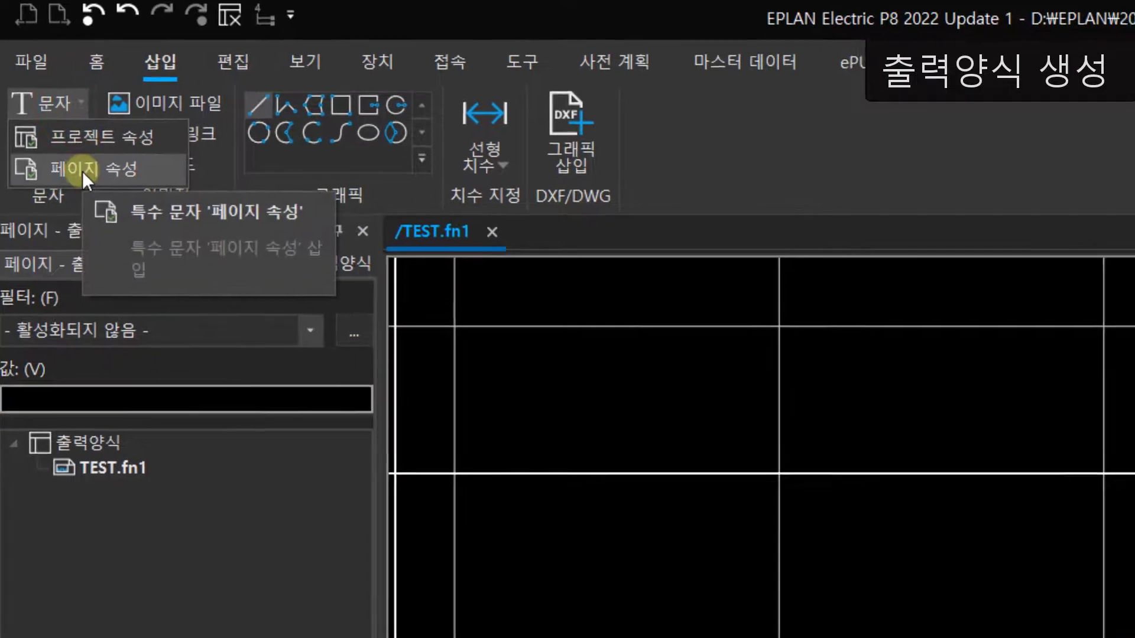
{"action": "left_click", "coordinate": [87, 177]}
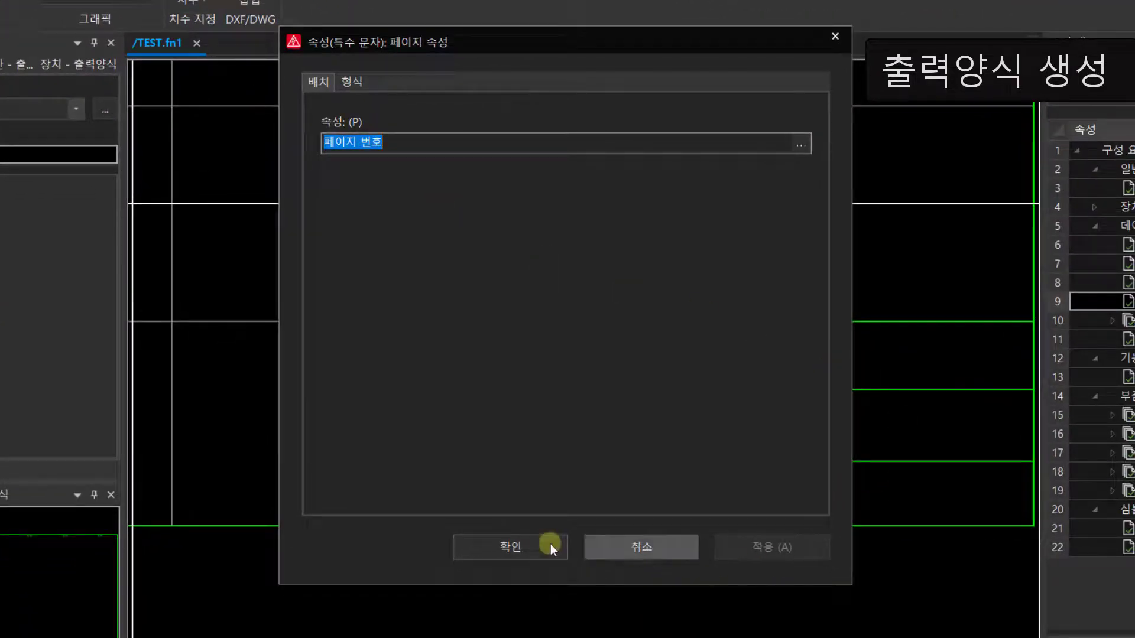
{"action": "left_click", "coordinate": [526, 545]}
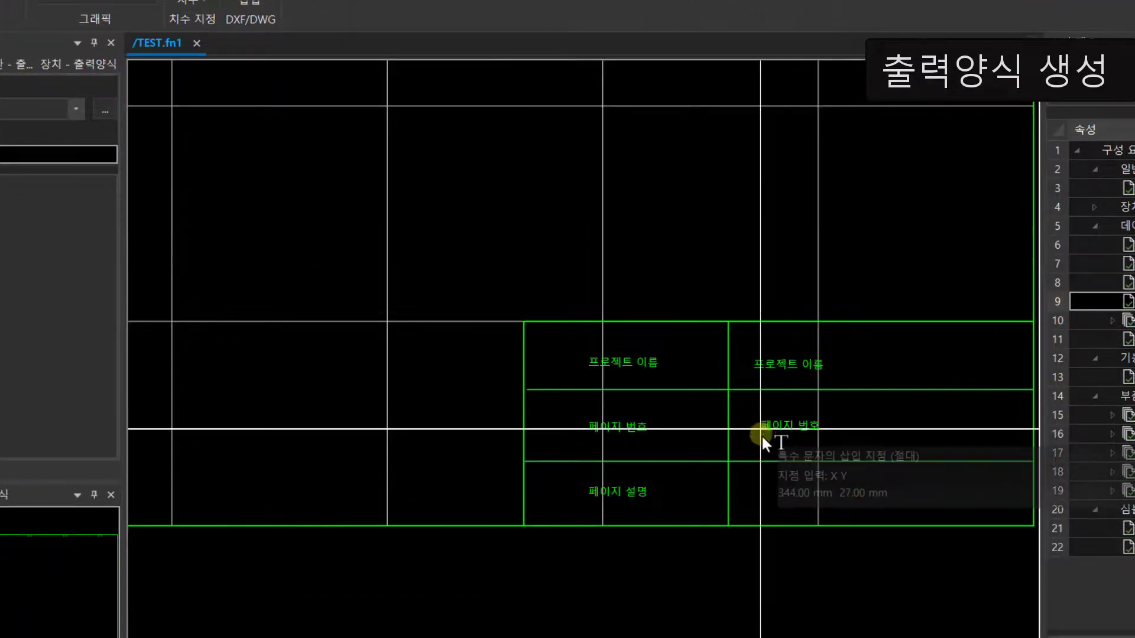
{"action": "left_click", "coordinate": [761, 439]}
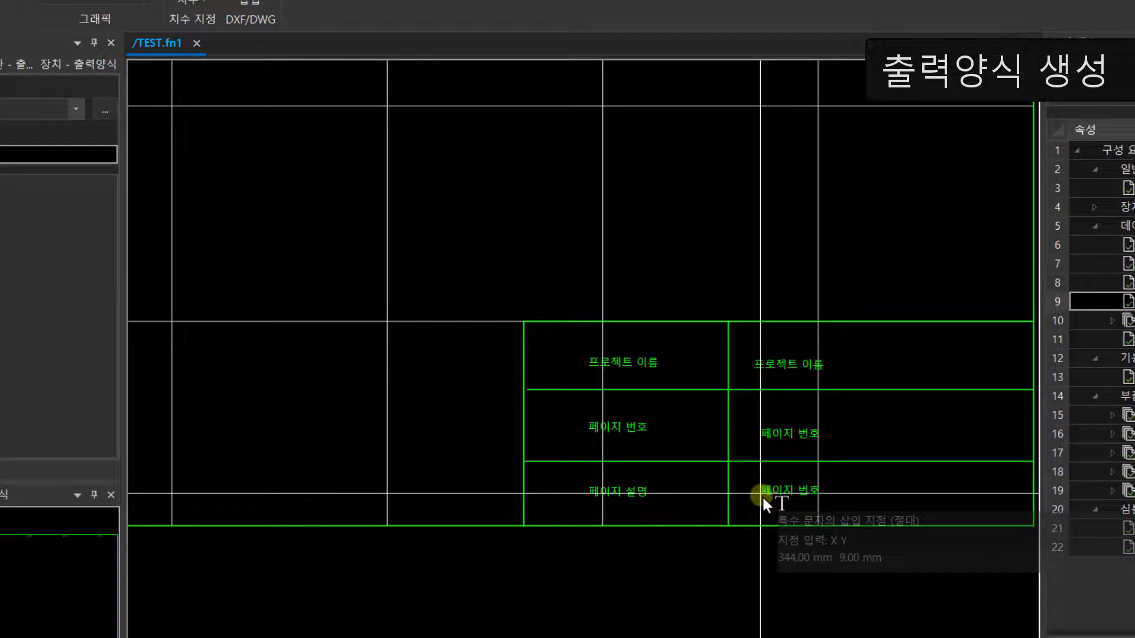
{"action": "left_click", "coordinate": [758, 498]}
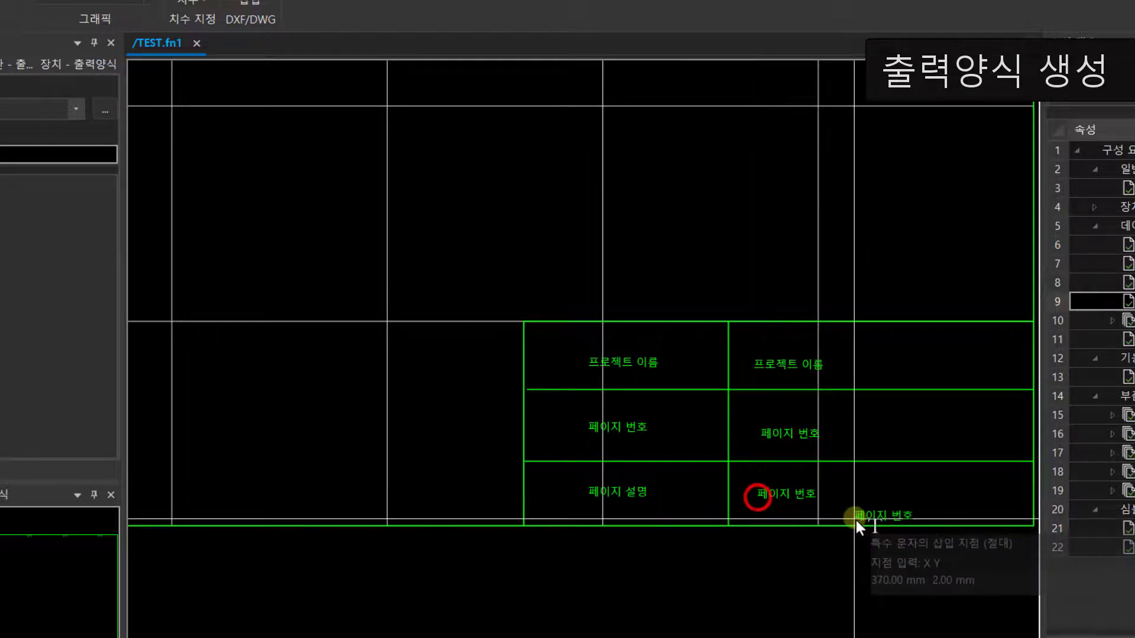
Step: Change the property of the special text in the title block's bottom right cell to 페이지 설명
{"action": "scroll", "coordinate": [804, 500], "scroll_direction": "up", "scroll_amount": 2}
{"action": "double_click", "coordinate": [792, 505]}
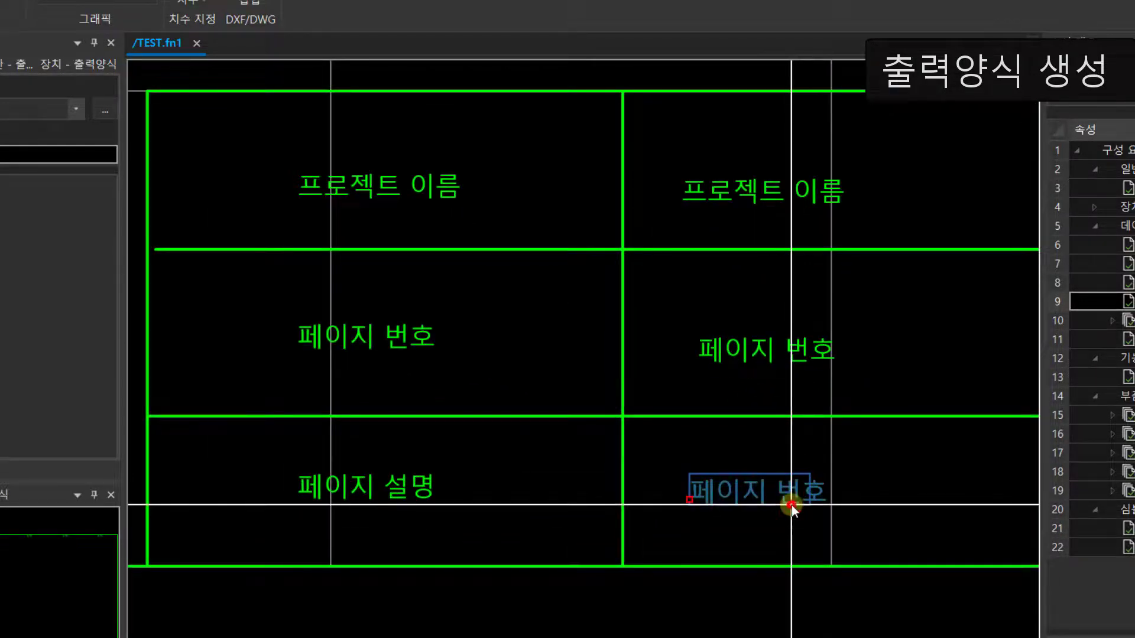
{"action": "left_click", "coordinate": [800, 144]}
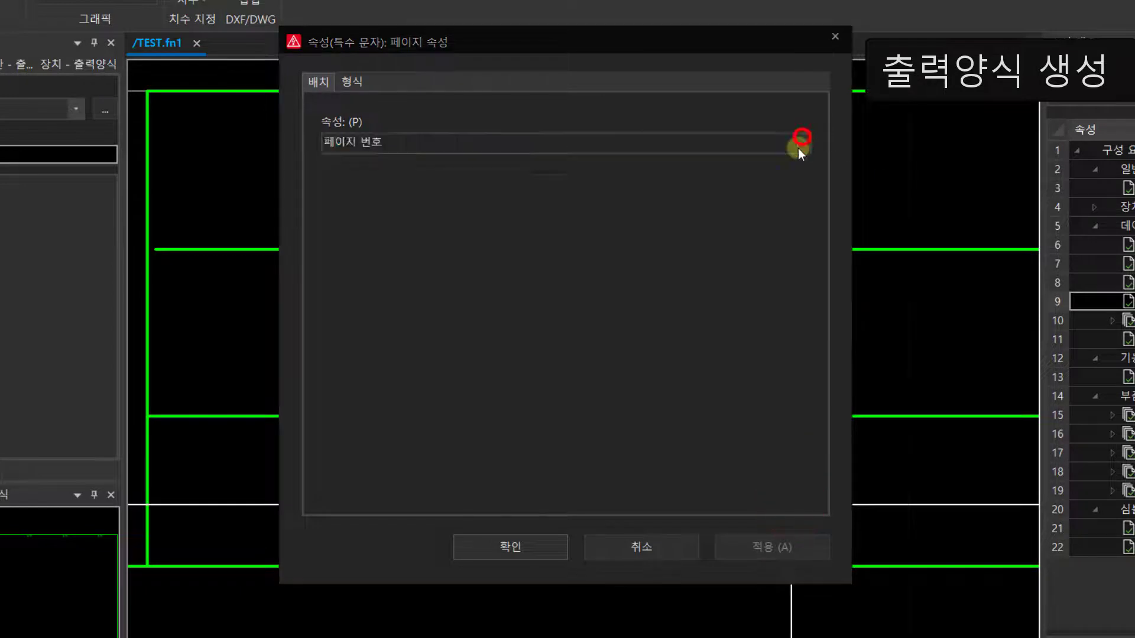
{"action": "scroll", "coordinate": [570, 455], "scroll_direction": "down", "scroll_amount": 3}
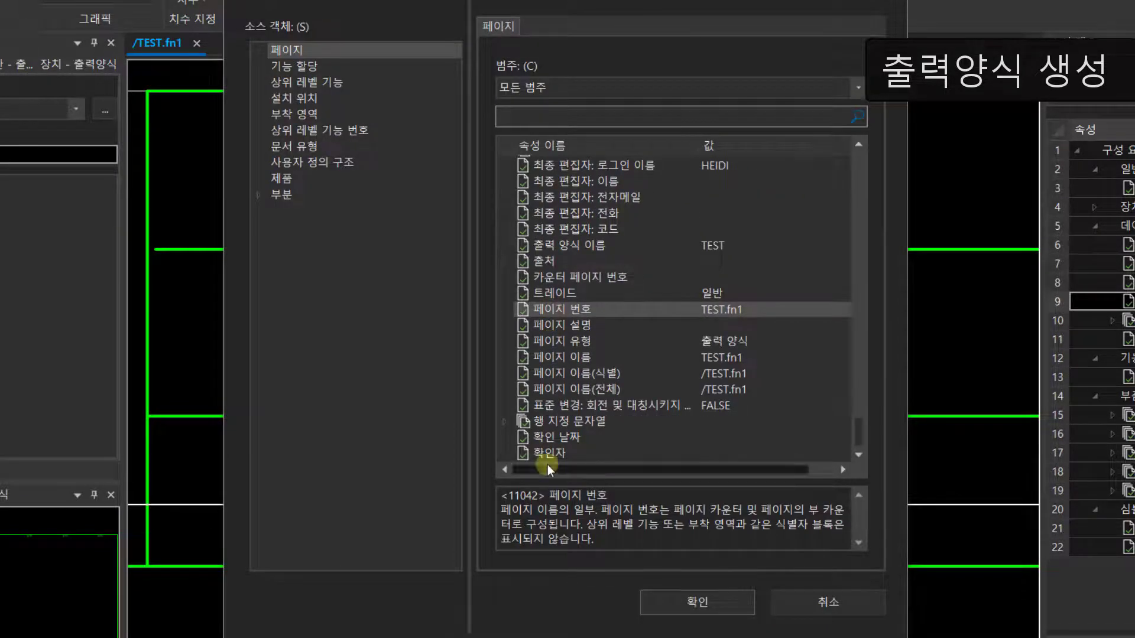
{"action": "left_click", "coordinate": [569, 322]}
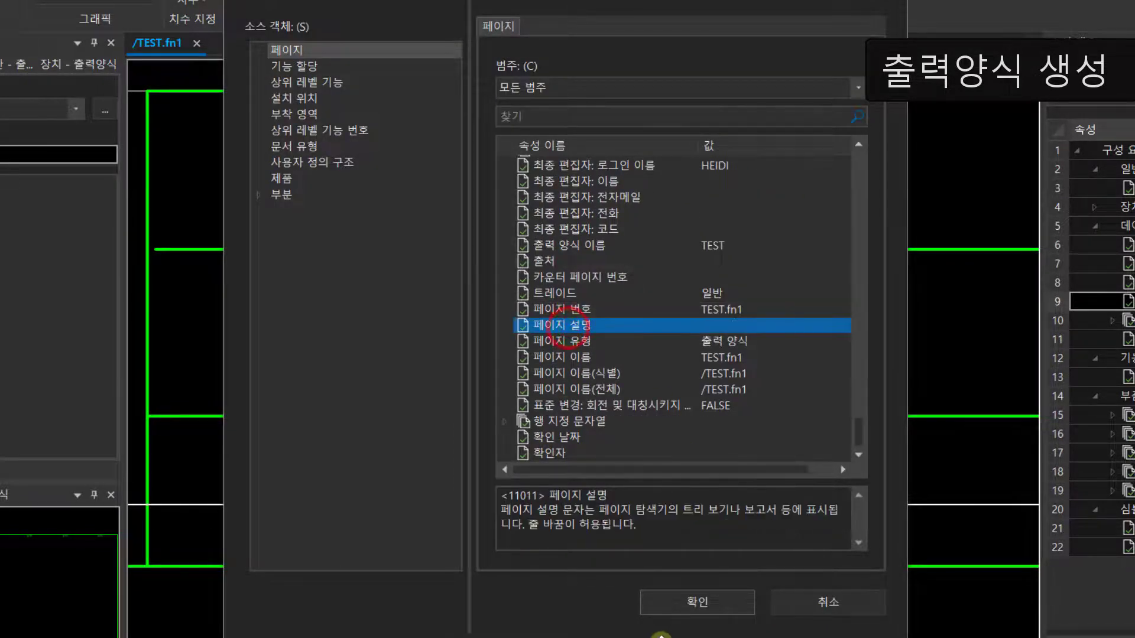
{"action": "left_click", "coordinate": [669, 603]}
{"action": "left_click", "coordinate": [502, 542]}
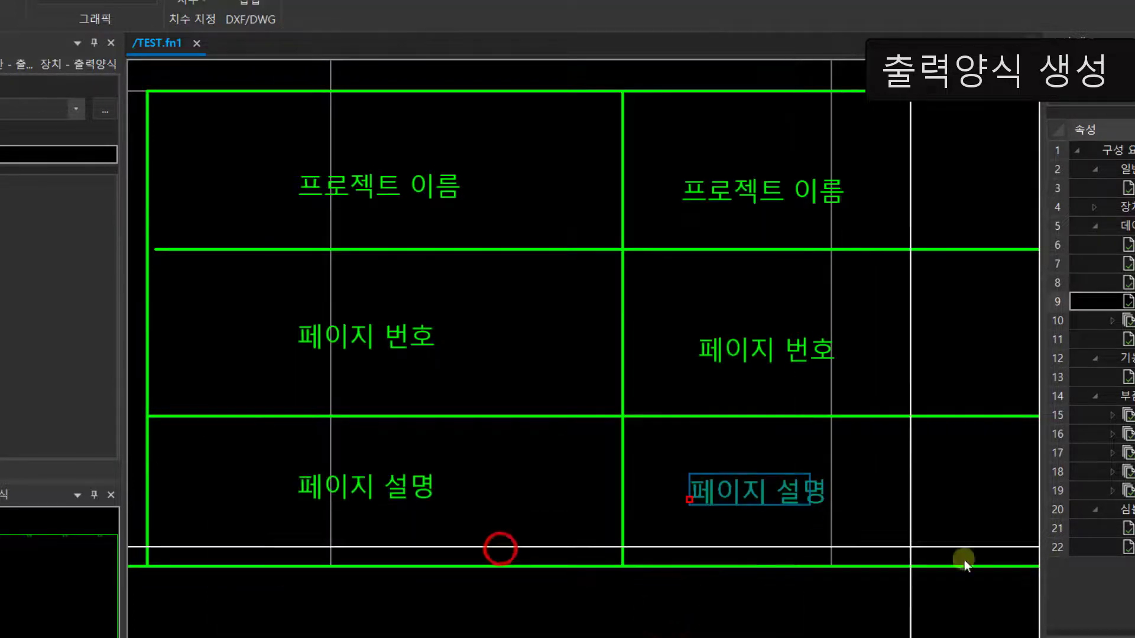
{"action": "left_click", "coordinate": [927, 523]}
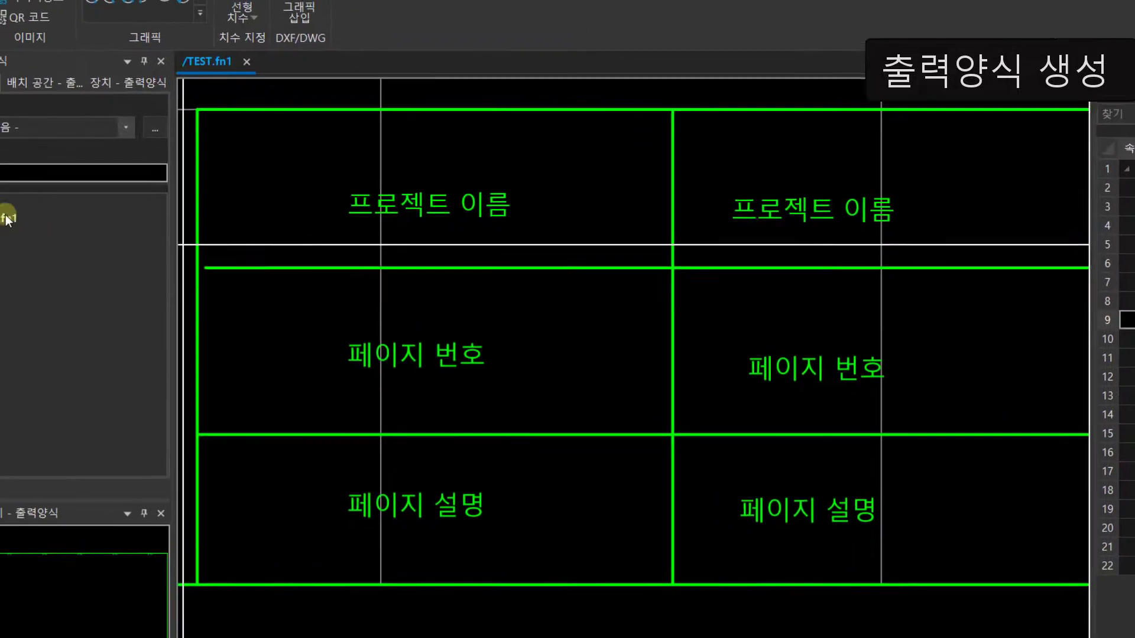
Step: Close the plot frame TEST.fn1
{"action": "left_click", "coordinate": [76, 247]}
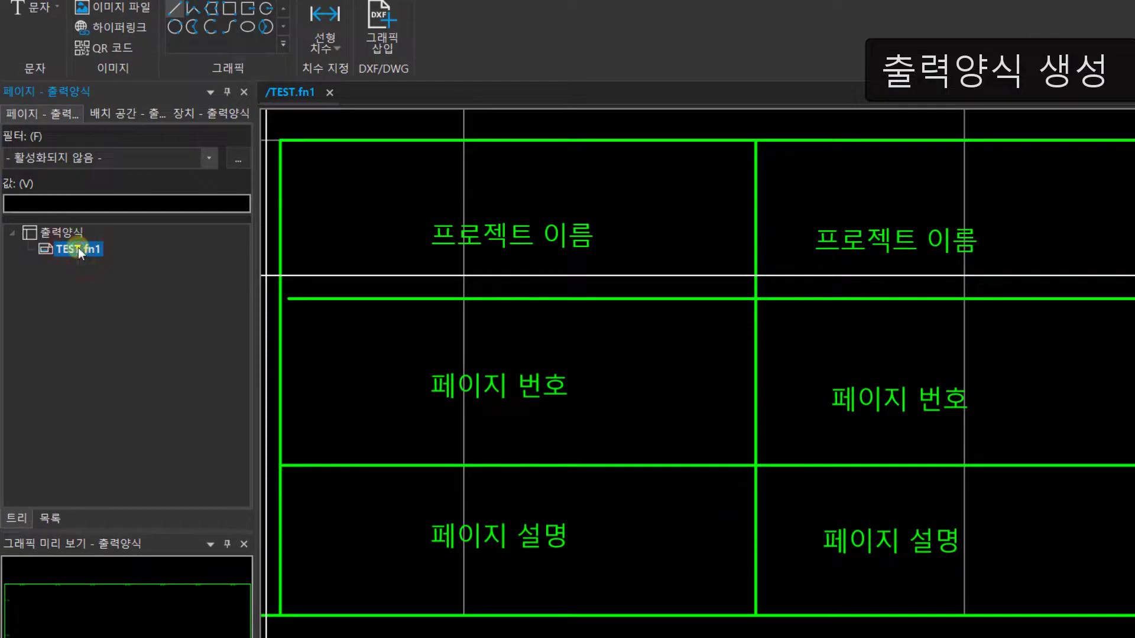
{"action": "right_click", "coordinate": [78, 247]}
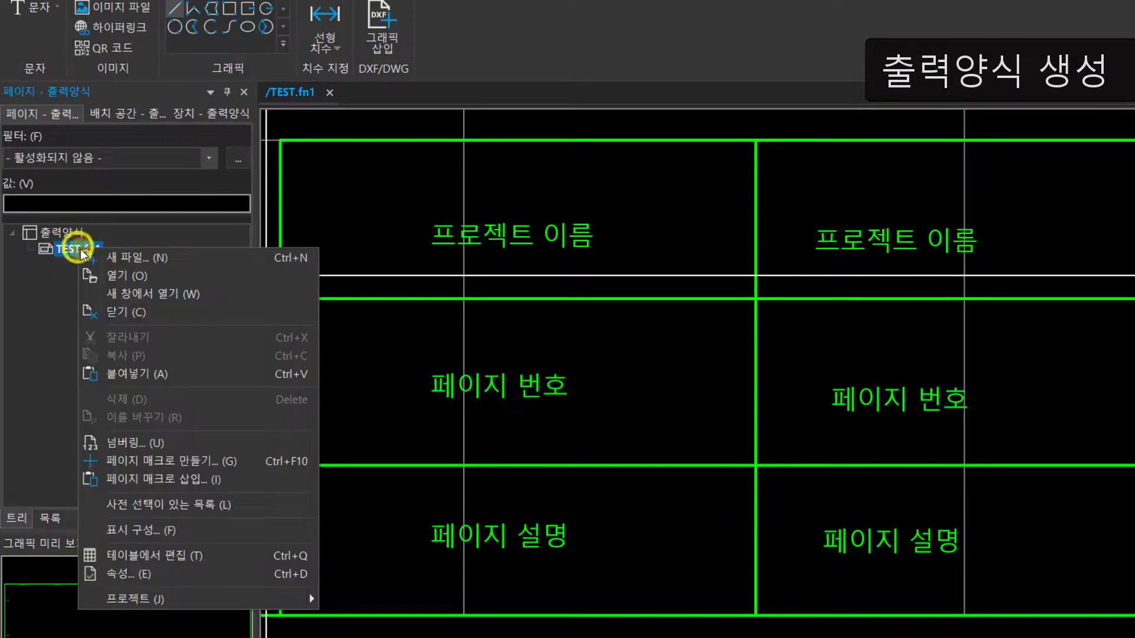
{"action": "left_click", "coordinate": [109, 312]}
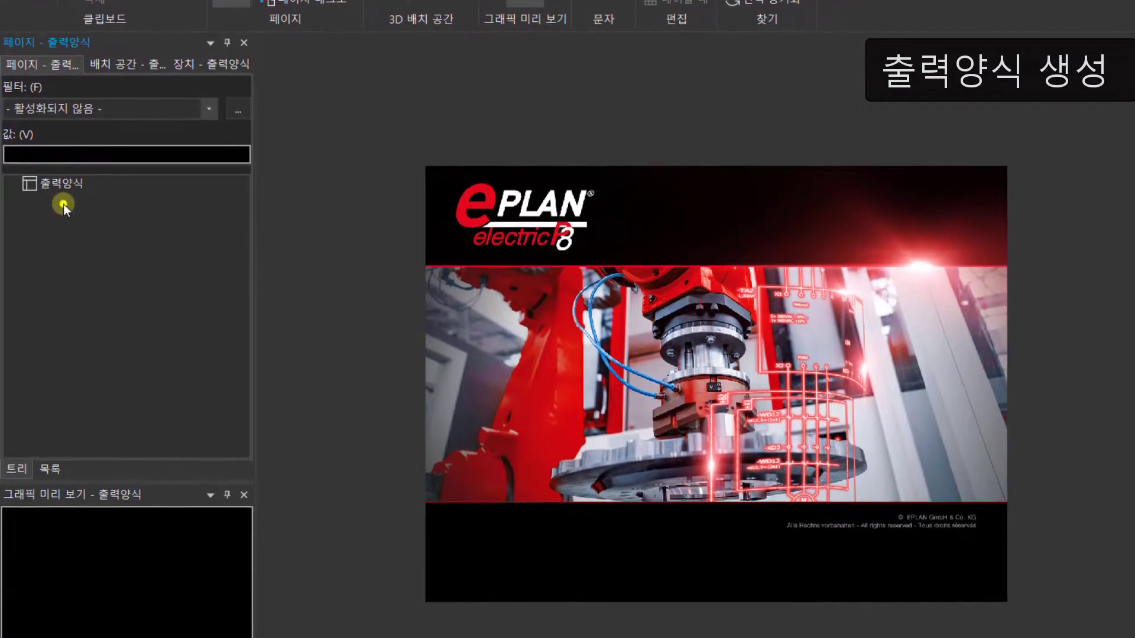
Step: Create a new page /1 of type 회로도 멀티 라인 (I) in the 출력양식 project with the page description TEST
{"action": "right_click", "coordinate": [63, 226]}
{"action": "left_click", "coordinate": [129, 207]}
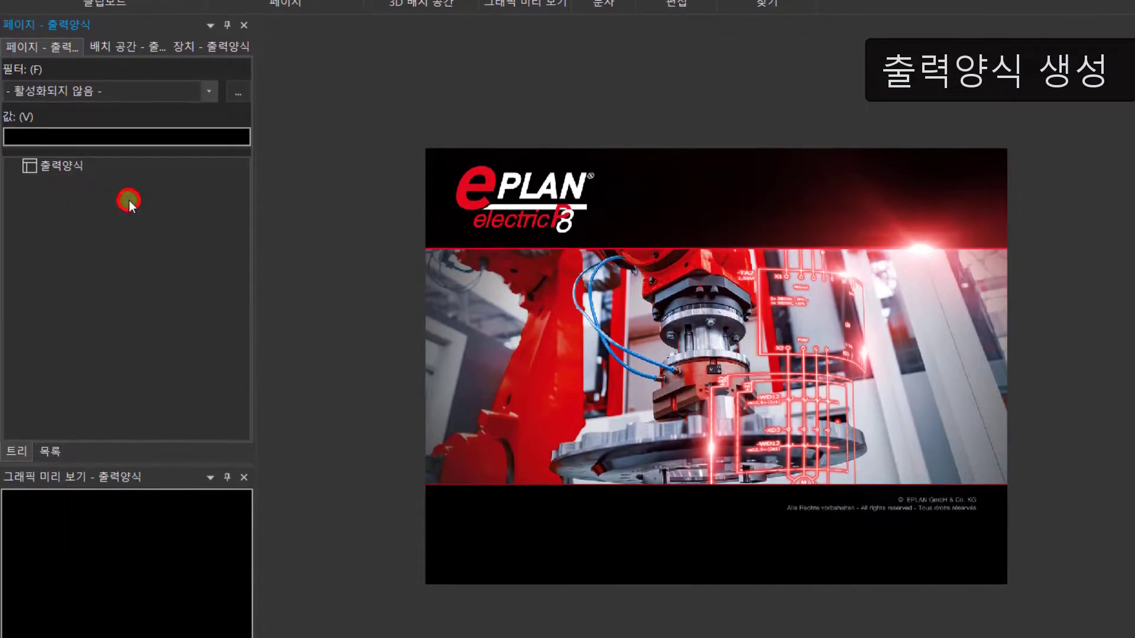
{"action": "type", "text": "ㅅㄷㄴ"}
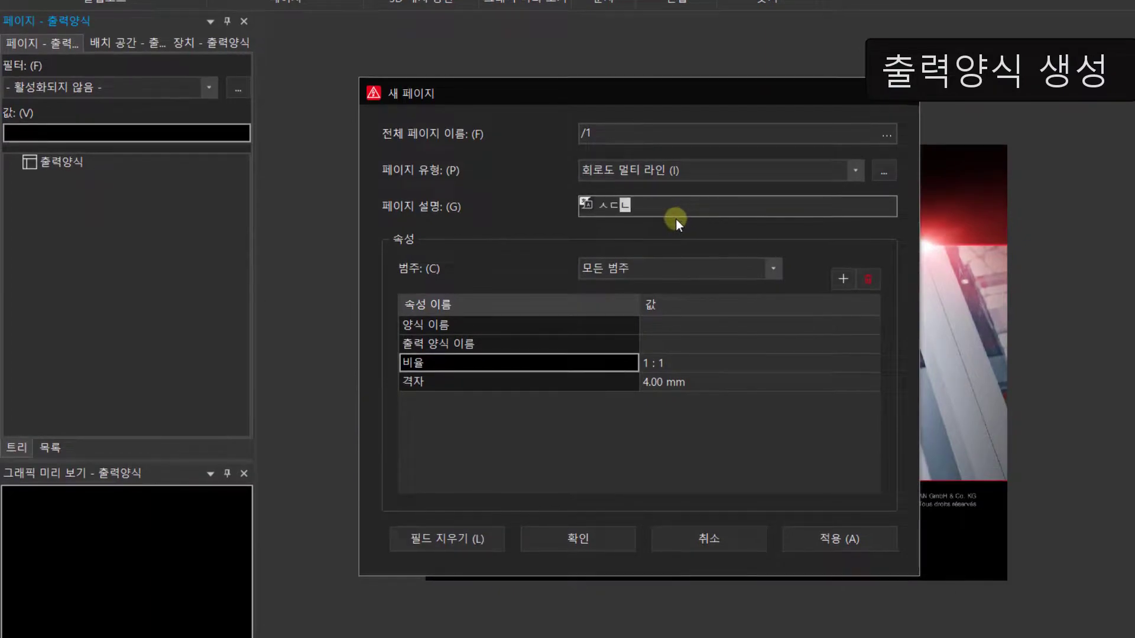
{"action": "key", "text": "BackSpace"}
{"action": "key", "text": "BackSpace"}
{"action": "key", "text": "BackSpace"}
{"action": "type", "text": "TEST"}
{"action": "key", "text": "Return"}
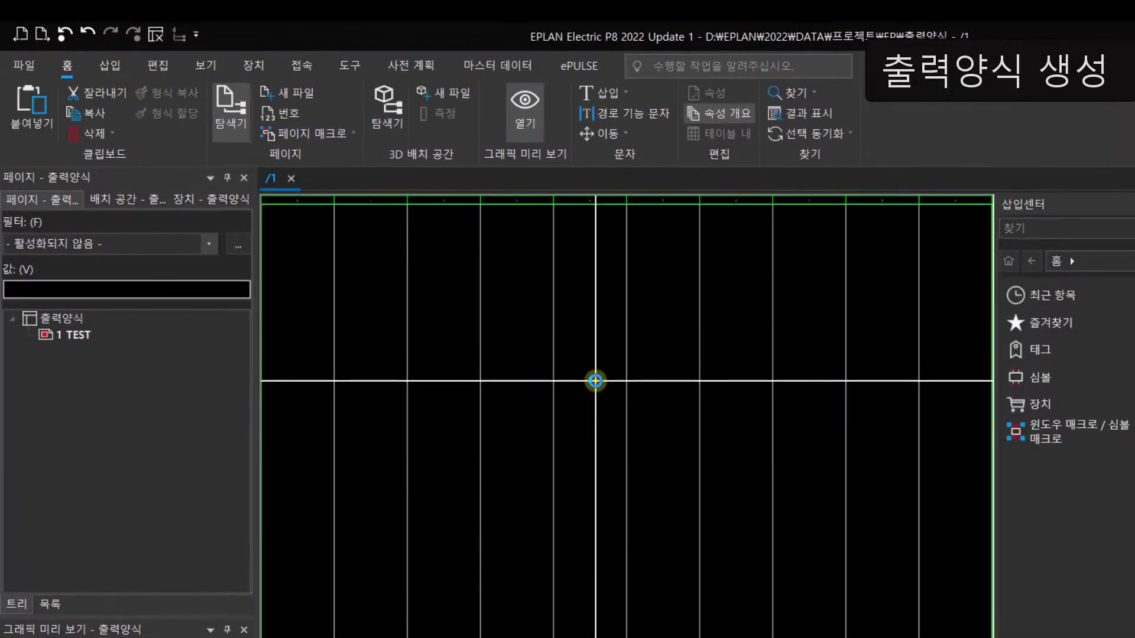
Step: Turn off the path (경로) display on the new page
{"action": "left_click", "coordinate": [203, 65]}
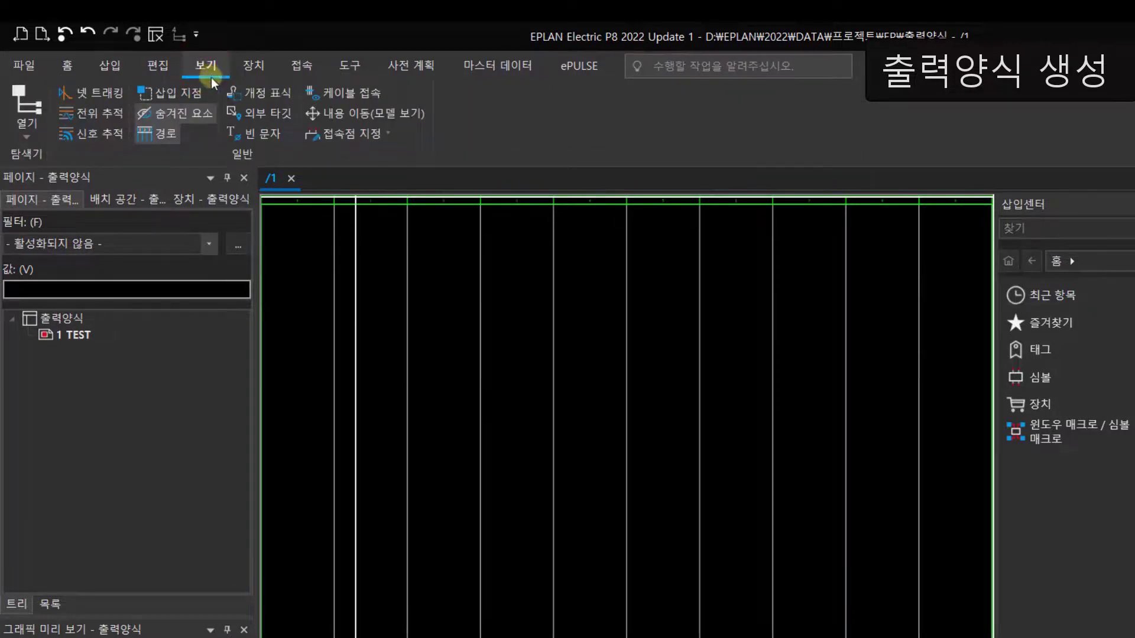
{"action": "left_click", "coordinate": [157, 135]}
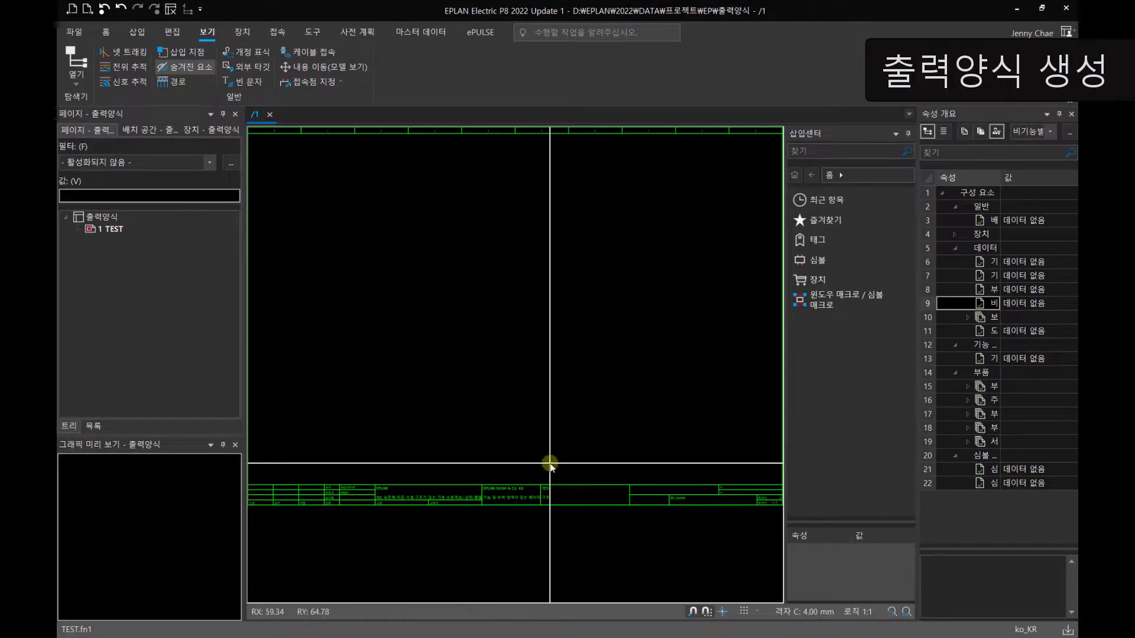
{"action": "scroll", "coordinate": [548, 460], "scroll_direction": "down", "scroll_amount": 1}
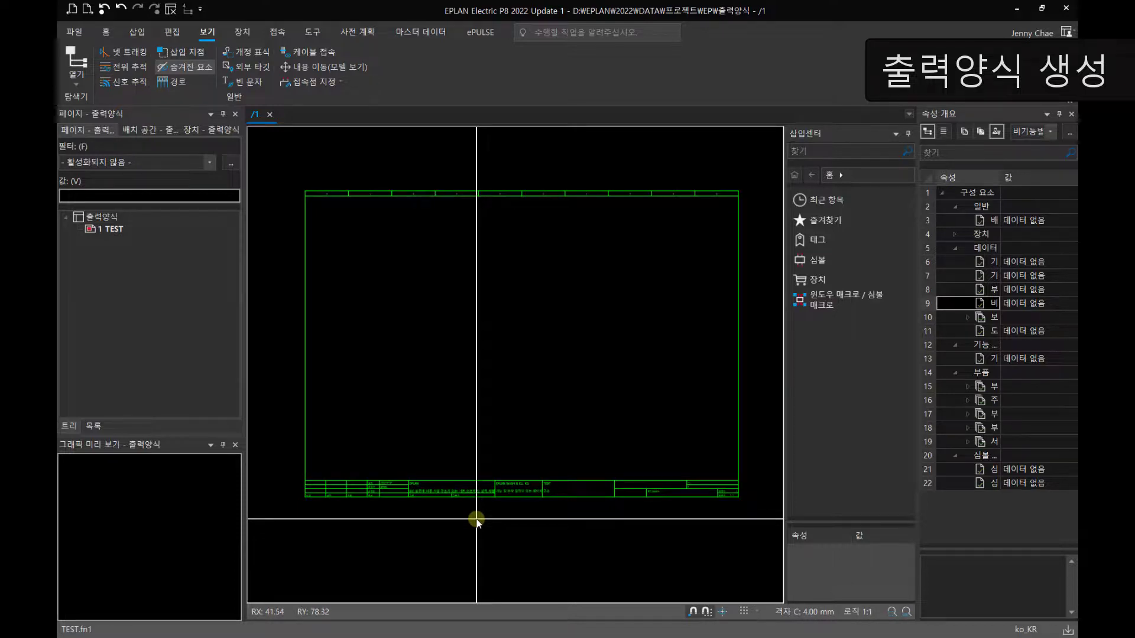
{"action": "left_click", "coordinate": [114, 229]}
{"action": "right_click", "coordinate": [114, 229]}
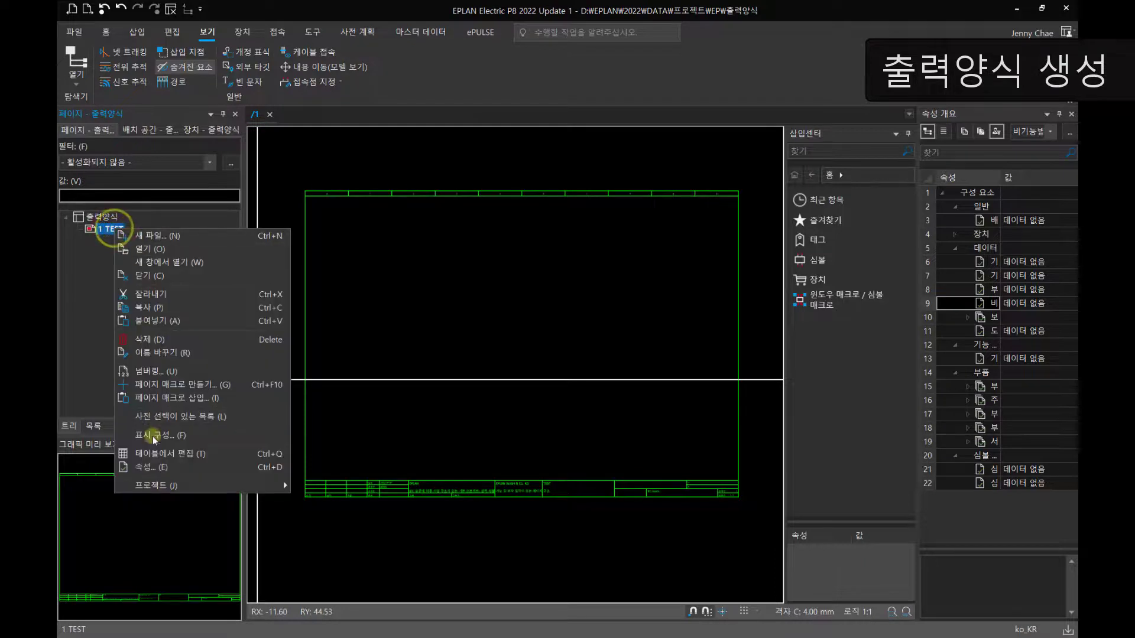
{"action": "left_click", "coordinate": [149, 467]}
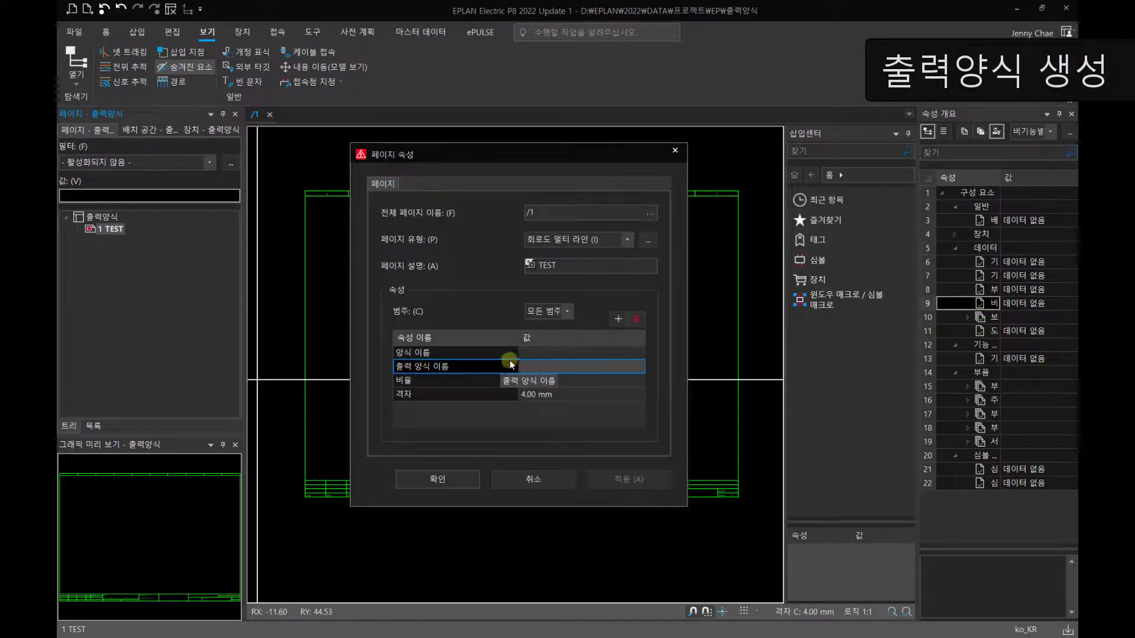
{"action": "left_click", "coordinate": [578, 366]}
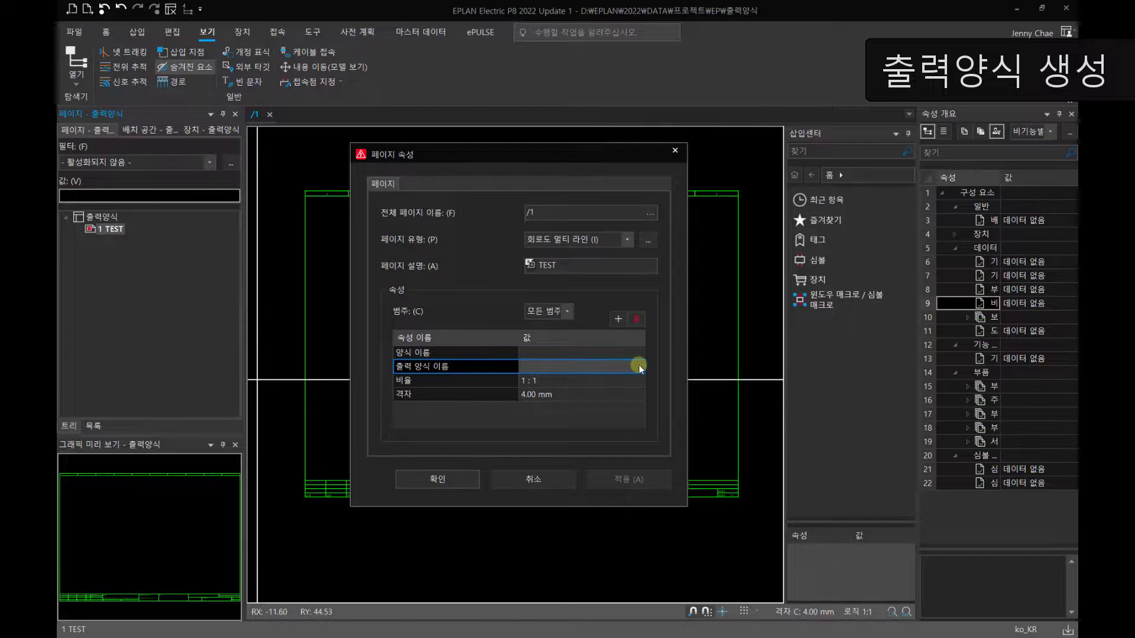
{"action": "left_click", "coordinate": [519, 479]}
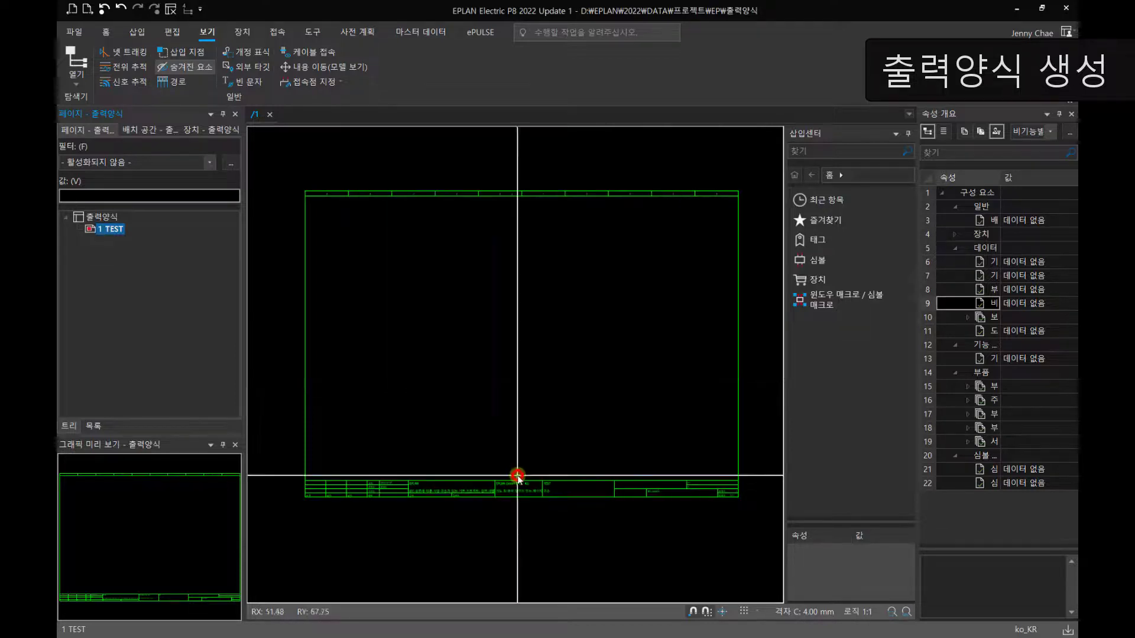
Step: Assign the plot frame file TEST.fn1 as the 출력 양식 이름 in the properties of page 1 TEST
{"action": "left_click", "coordinate": [117, 230]}
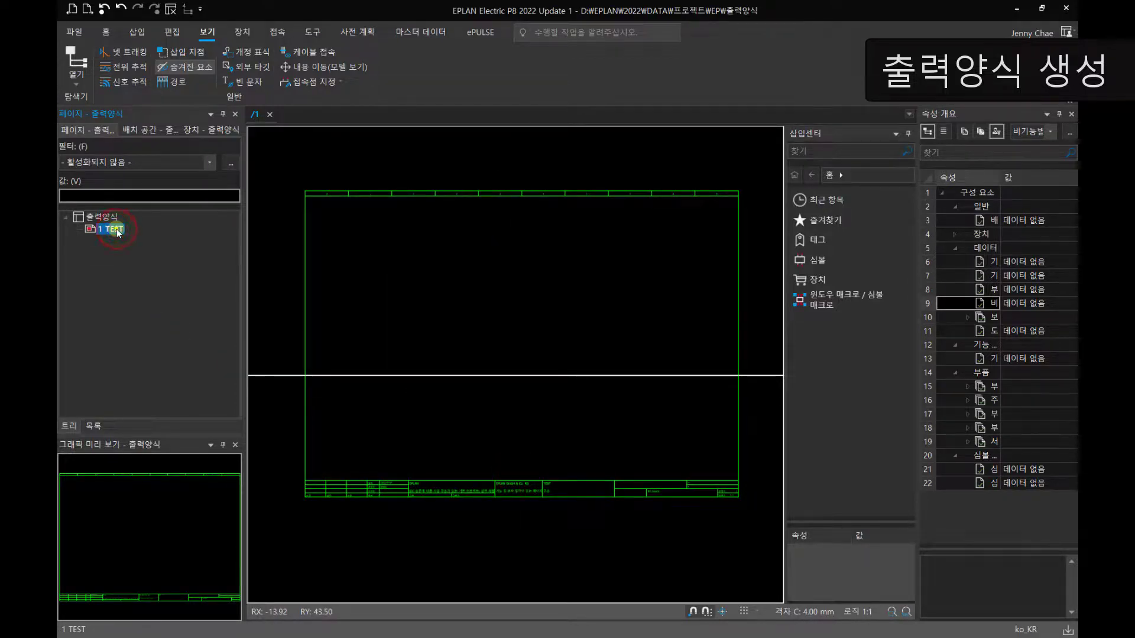
{"action": "right_click", "coordinate": [118, 231]}
{"action": "left_click", "coordinate": [142, 467]}
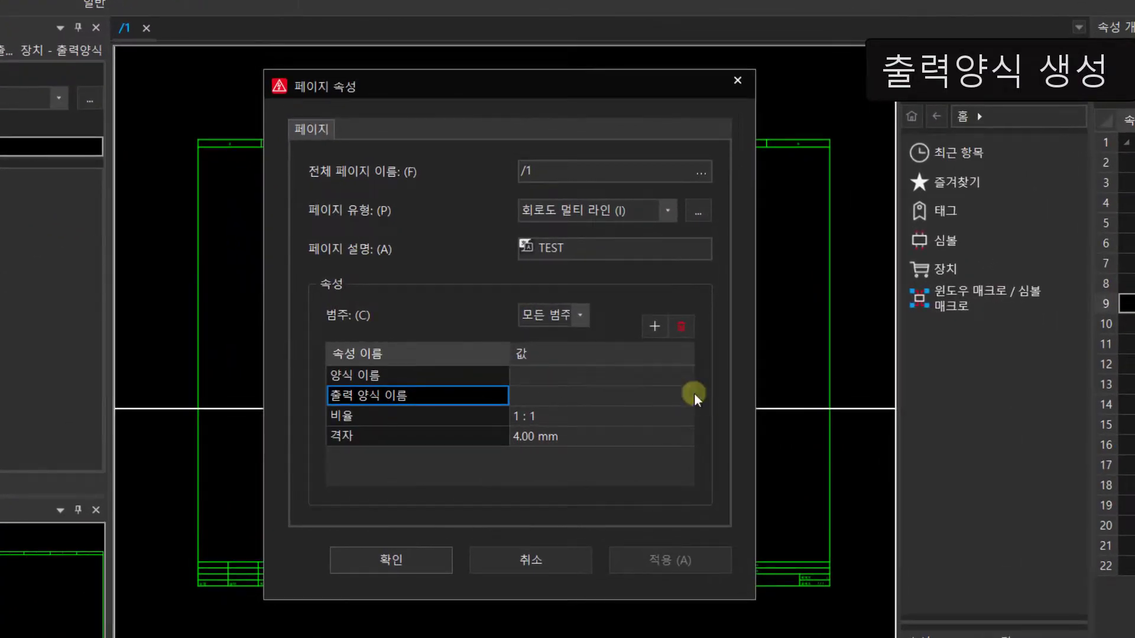
{"action": "left_click", "coordinate": [696, 399]}
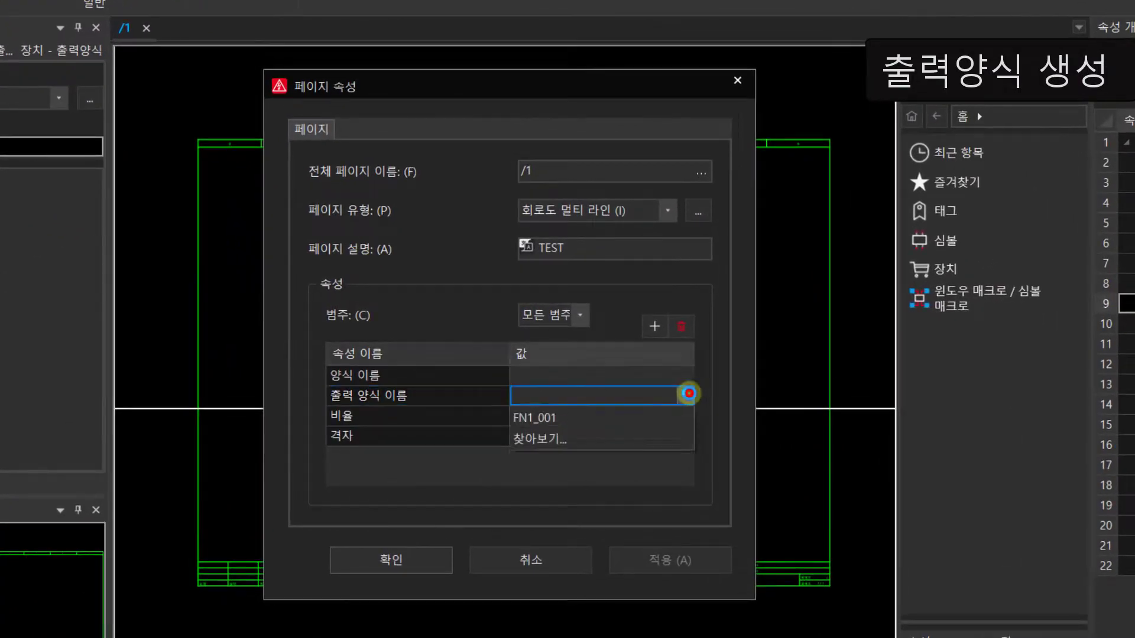
{"action": "left_click", "coordinate": [684, 395]}
{"action": "left_click", "coordinate": [540, 458]}
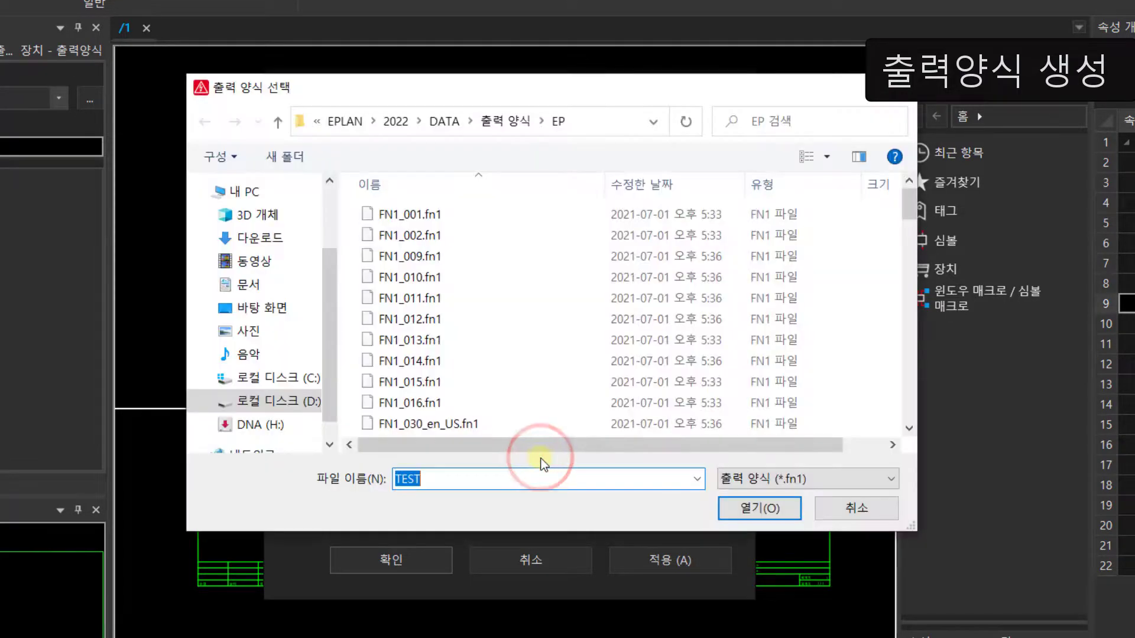
{"action": "scroll", "coordinate": [904, 213], "scroll_direction": "down", "scroll_amount": 12}
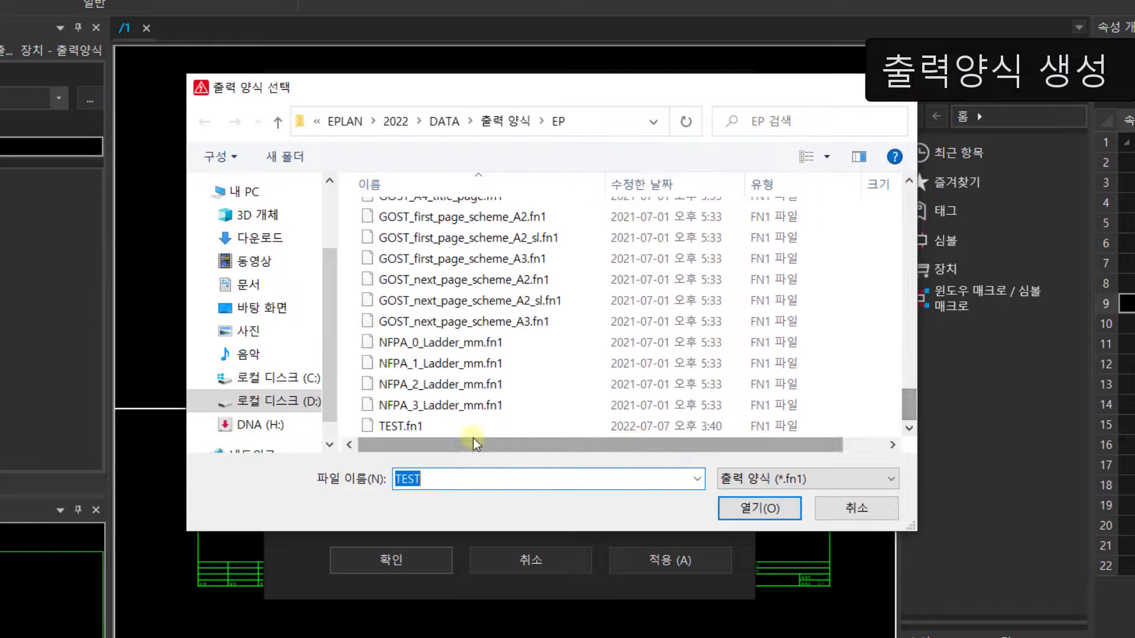
{"action": "left_click", "coordinate": [378, 426]}
{"action": "left_click", "coordinate": [776, 512]}
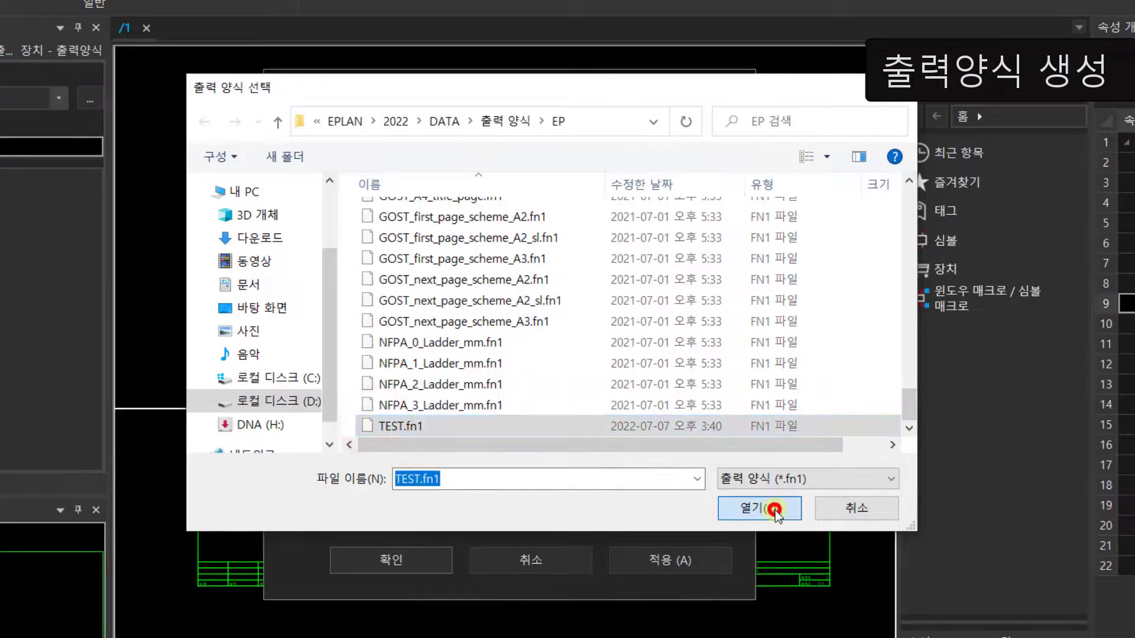
{"action": "left_click", "coordinate": [392, 561]}
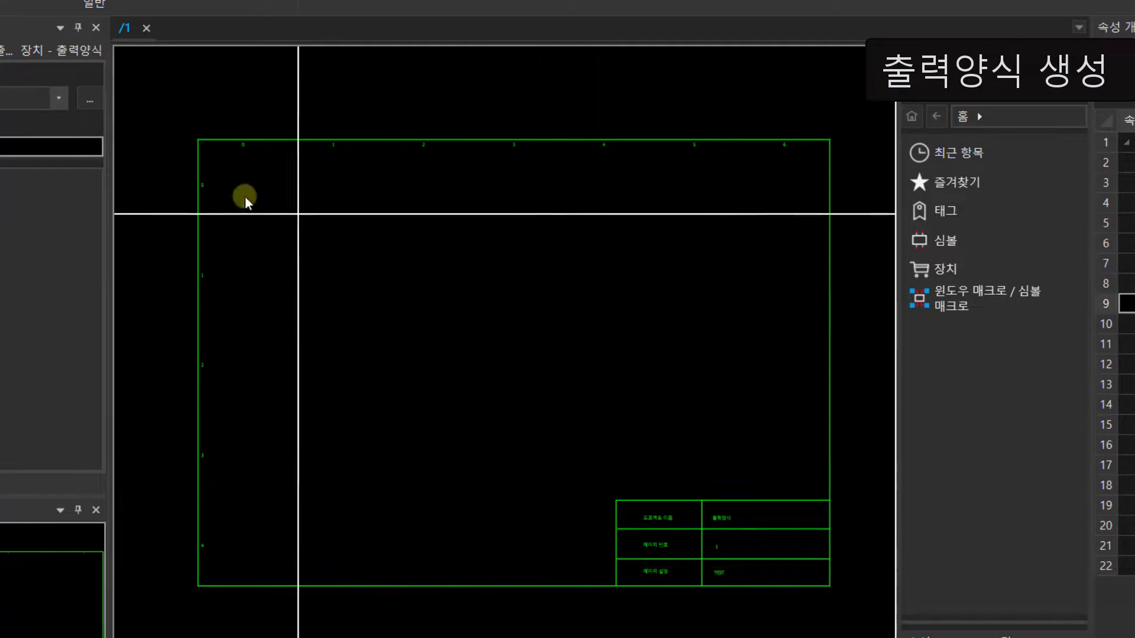
Step: Examine the plot frame's column and row texts and the title block values on the page
{"action": "scroll", "coordinate": [243, 194], "scroll_direction": "up", "scroll_amount": 5}
{"action": "middle_click_drag", "start_coordinate": [260, 185], "coordinate": [358, 299]}
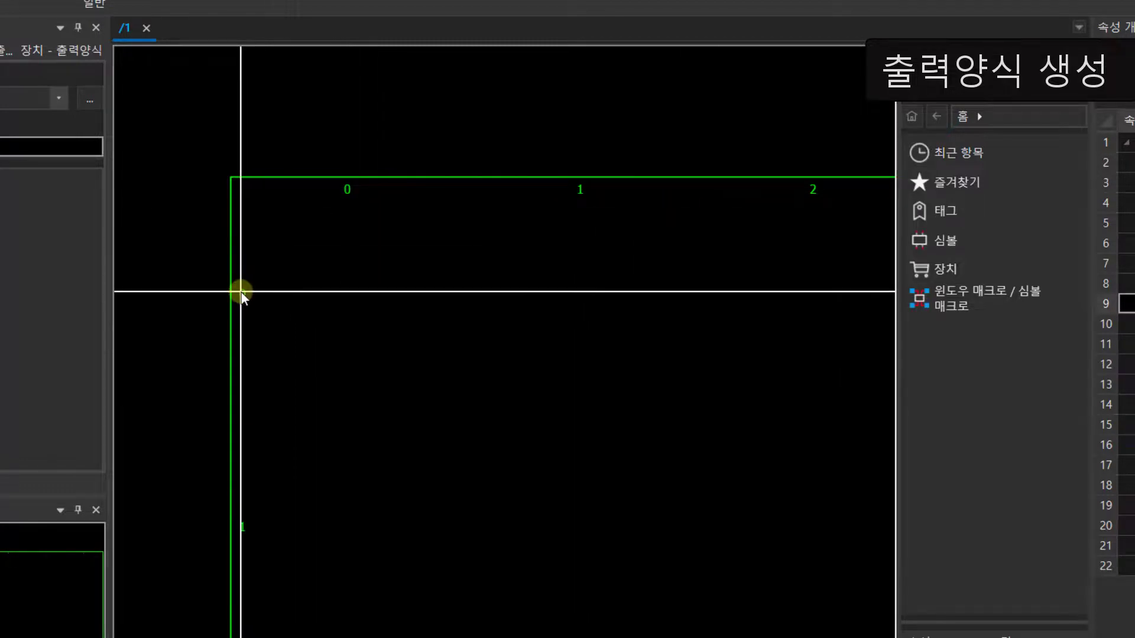
{"action": "scroll", "coordinate": [408, 591], "scroll_direction": "down", "scroll_amount": 3}
{"action": "middle_click_drag", "start_coordinate": [413, 580], "coordinate": [364, 275]}
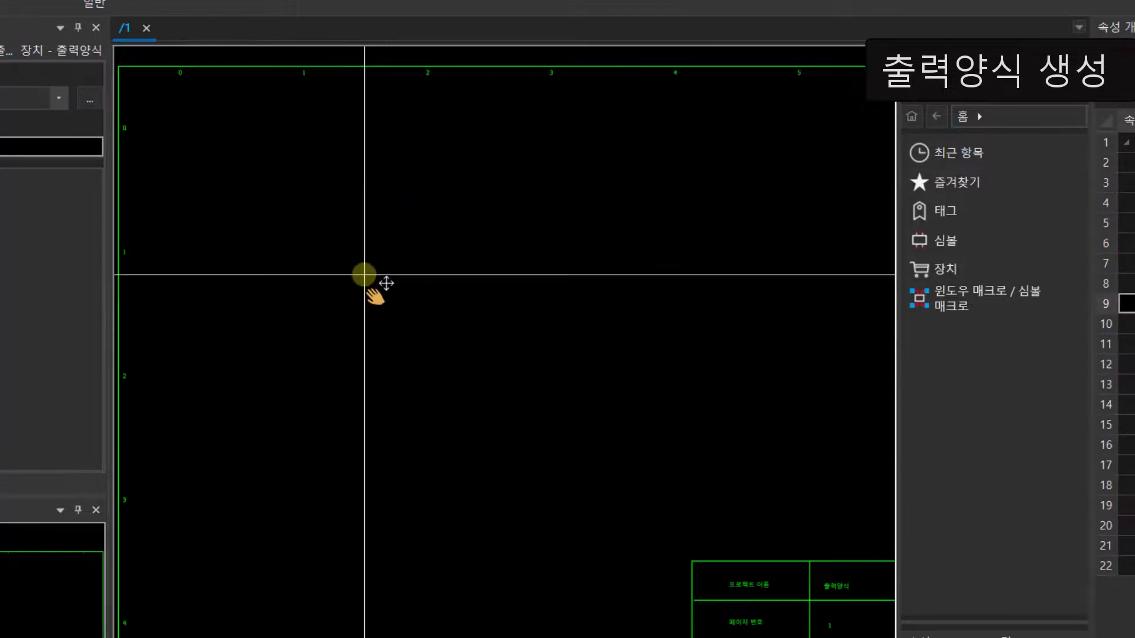
{"action": "middle_click_drag", "start_coordinate": [548, 518], "coordinate": [357, 328]}
{"action": "scroll", "coordinate": [679, 513], "scroll_direction": "up", "scroll_amount": 3}
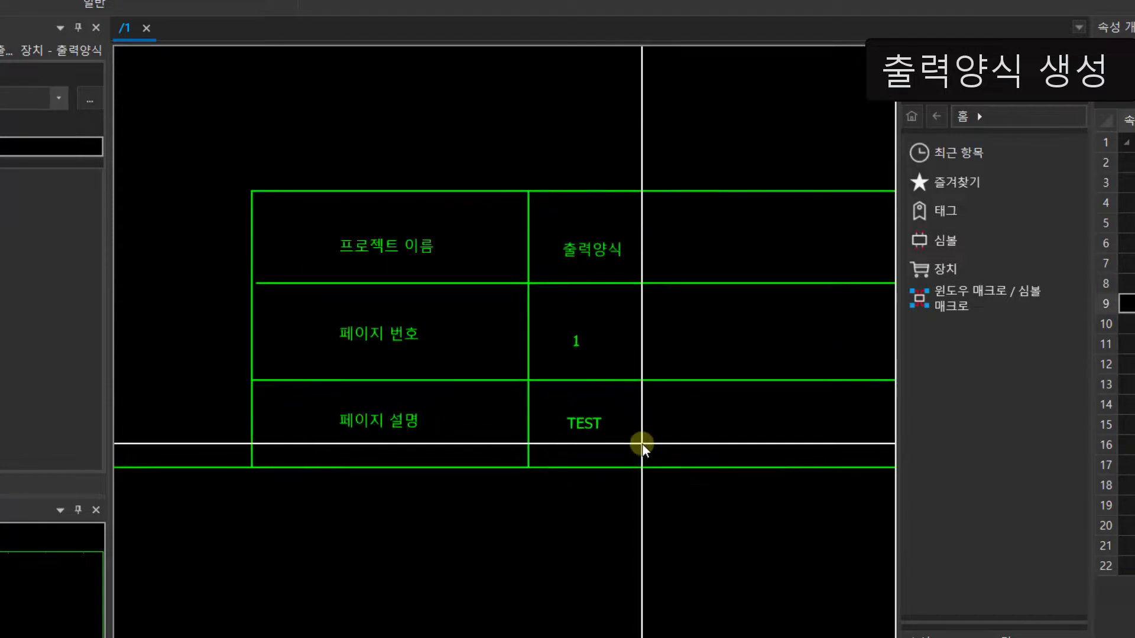
Step: Open the plot frame file TEST.fn1 for editing
{"action": "scroll", "coordinate": [642, 445], "scroll_direction": "up", "scroll_amount": 1}
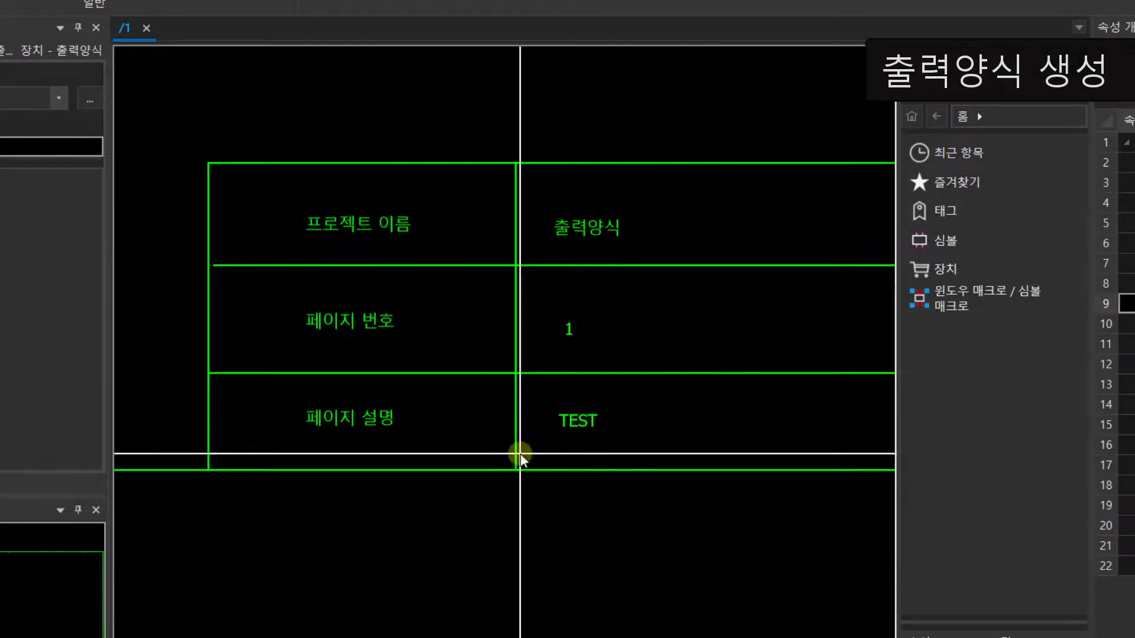
{"action": "scroll", "coordinate": [254, 220], "scroll_direction": "down", "scroll_amount": 6}
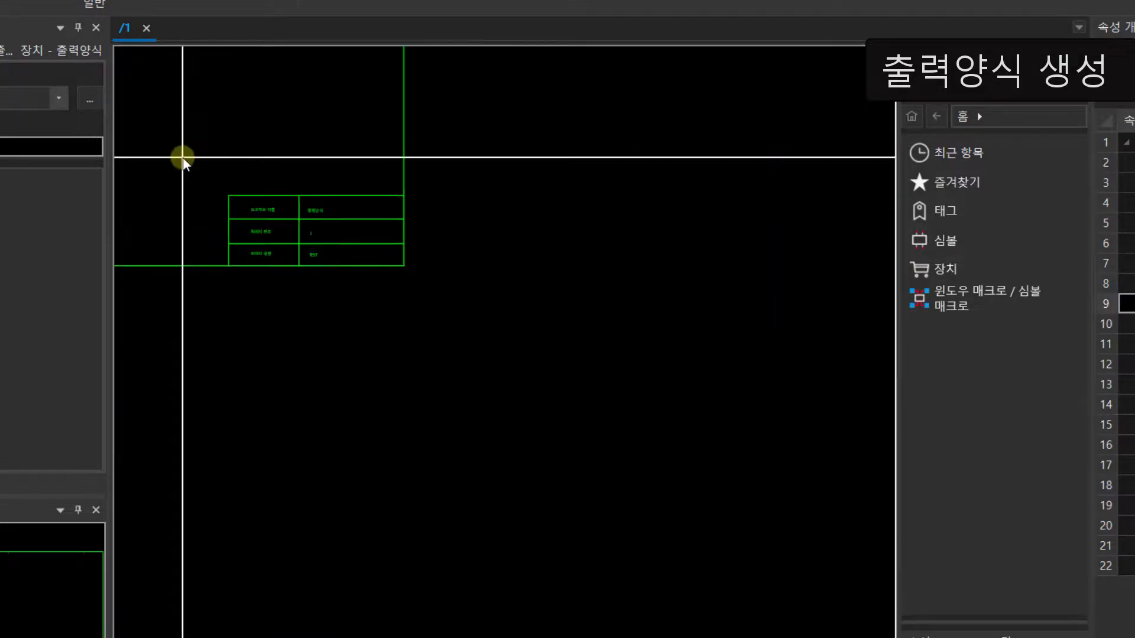
{"action": "middle_click_drag", "start_coordinate": [183, 158], "coordinate": [623, 360]}
{"action": "scroll", "coordinate": [397, 171], "scroll_direction": "up", "scroll_amount": 5}
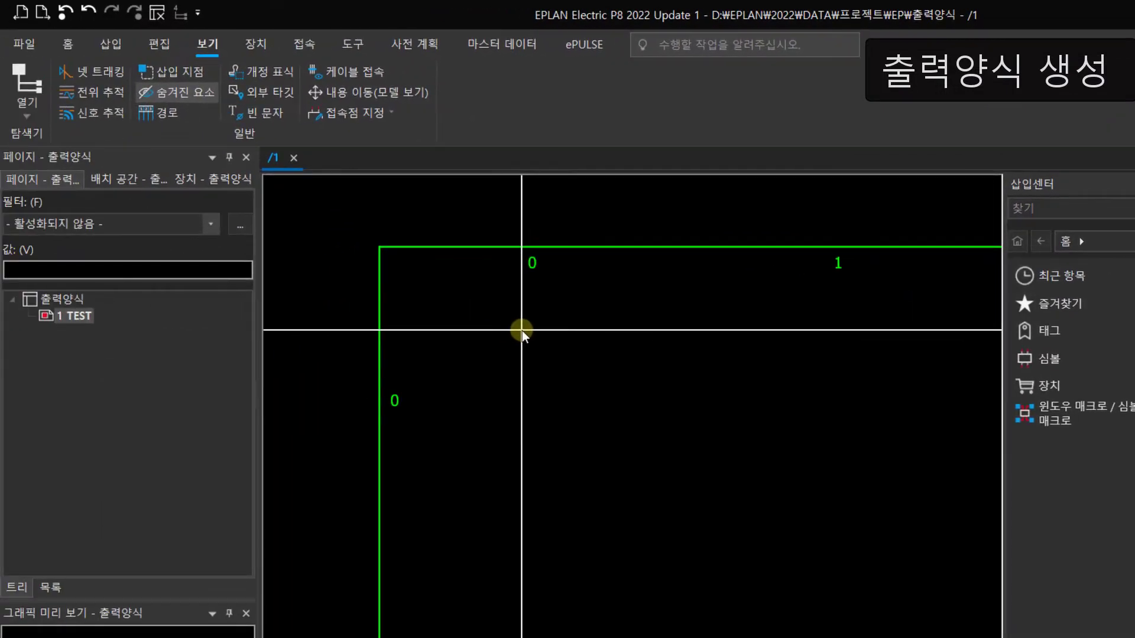
{"action": "left_click", "coordinate": [487, 47]}
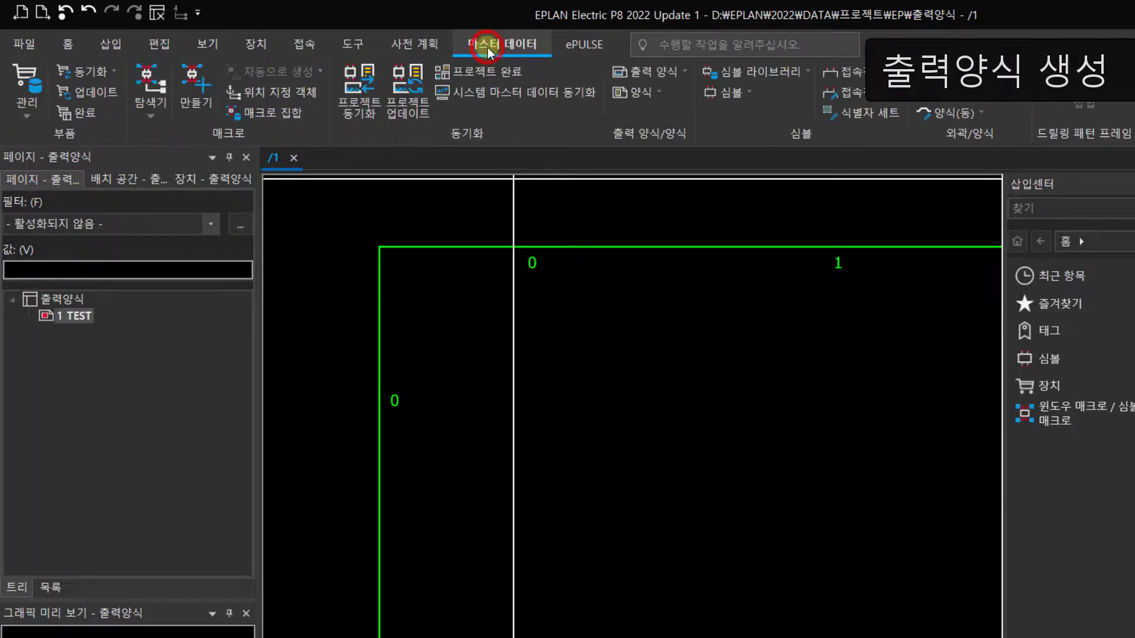
{"action": "left_click", "coordinate": [682, 77]}
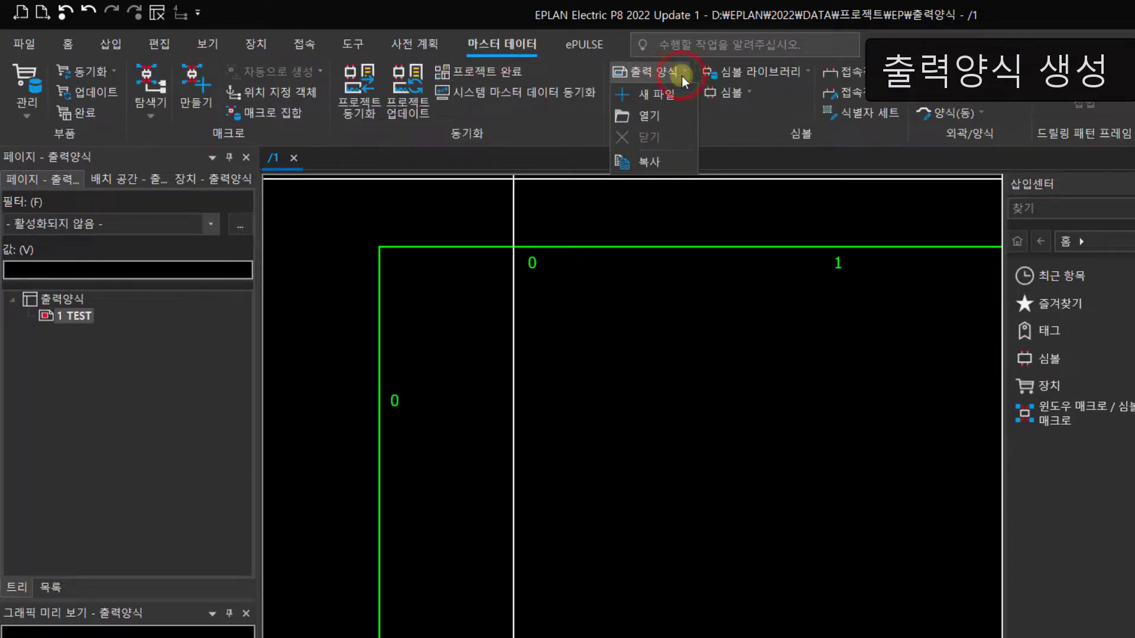
{"action": "left_click", "coordinate": [632, 124]}
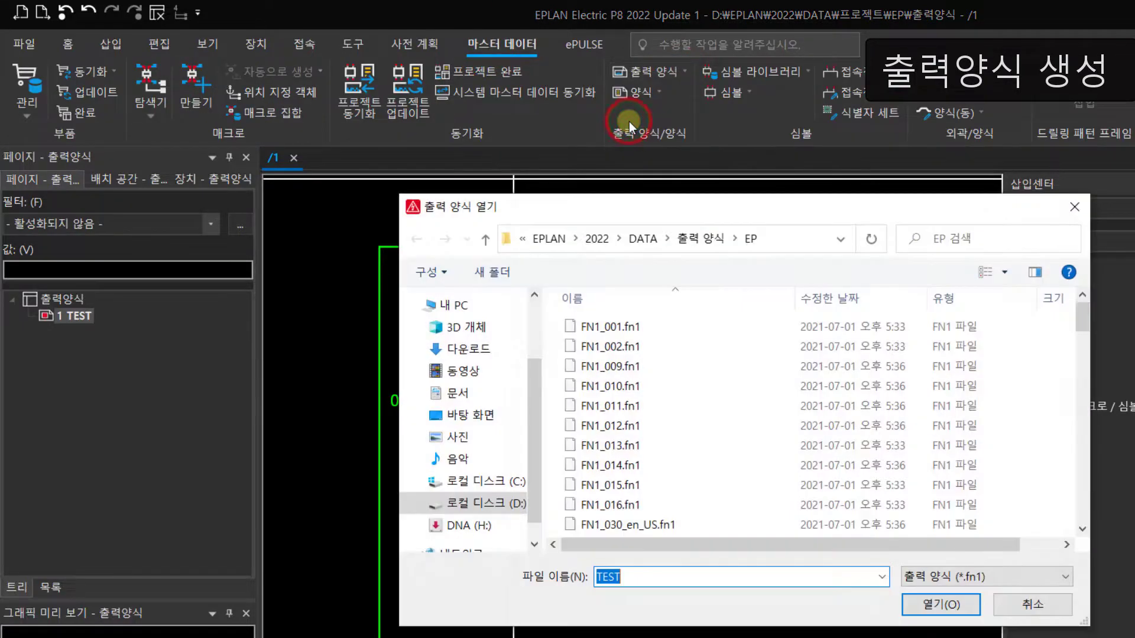
{"action": "scroll", "coordinate": [1082, 317], "scroll_direction": "down", "scroll_amount": 20}
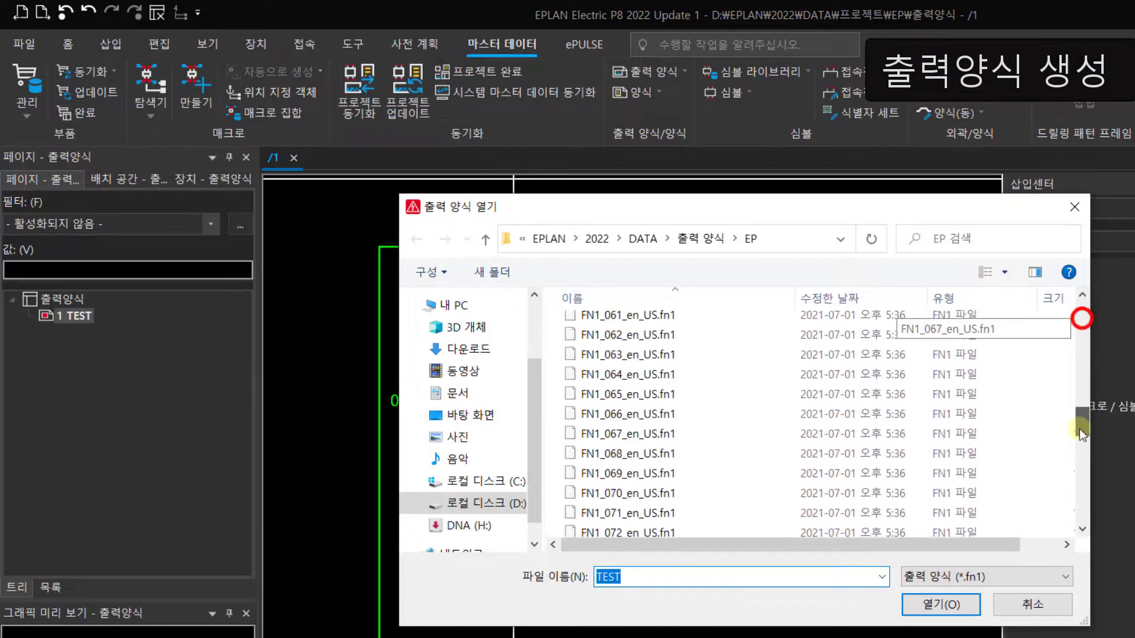
{"action": "left_click", "coordinate": [578, 526]}
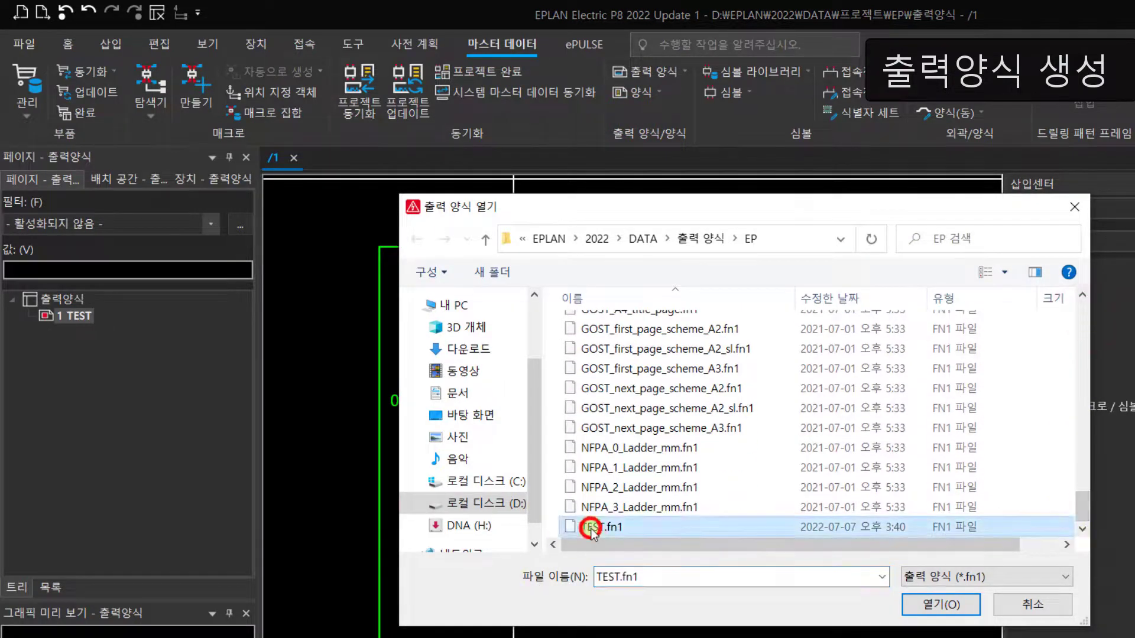
{"action": "left_click", "coordinate": [937, 609]}
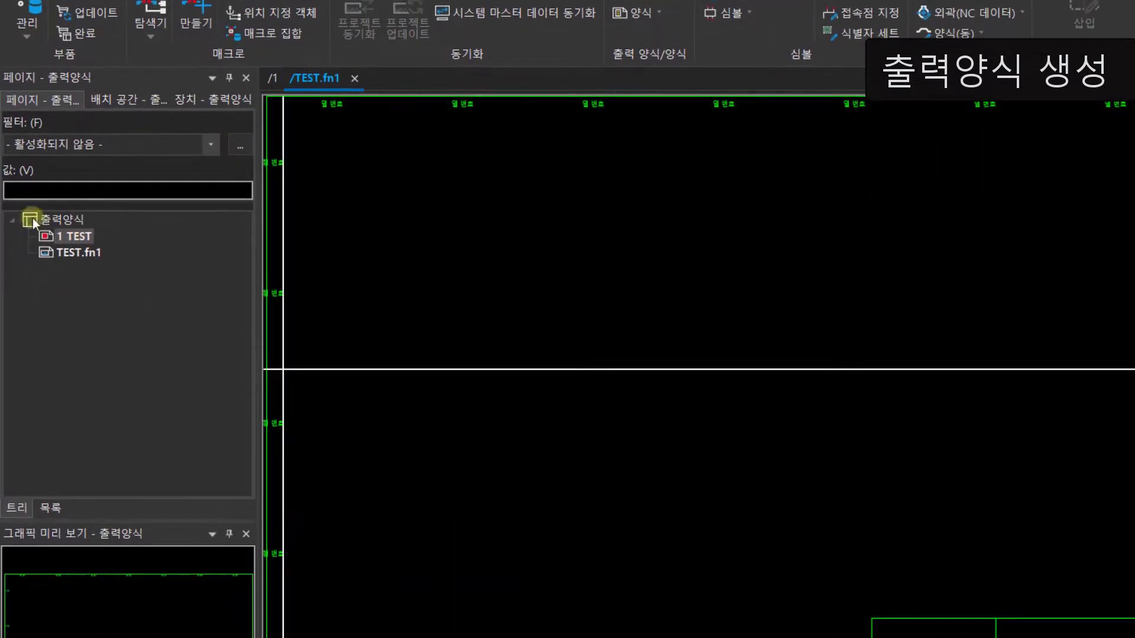
Step: Add the row numbering format property (행 넘버링 형식) to the properties of the plot frame TEST.fn1
{"action": "left_click", "coordinate": [64, 249]}
{"action": "right_click", "coordinate": [74, 251]}
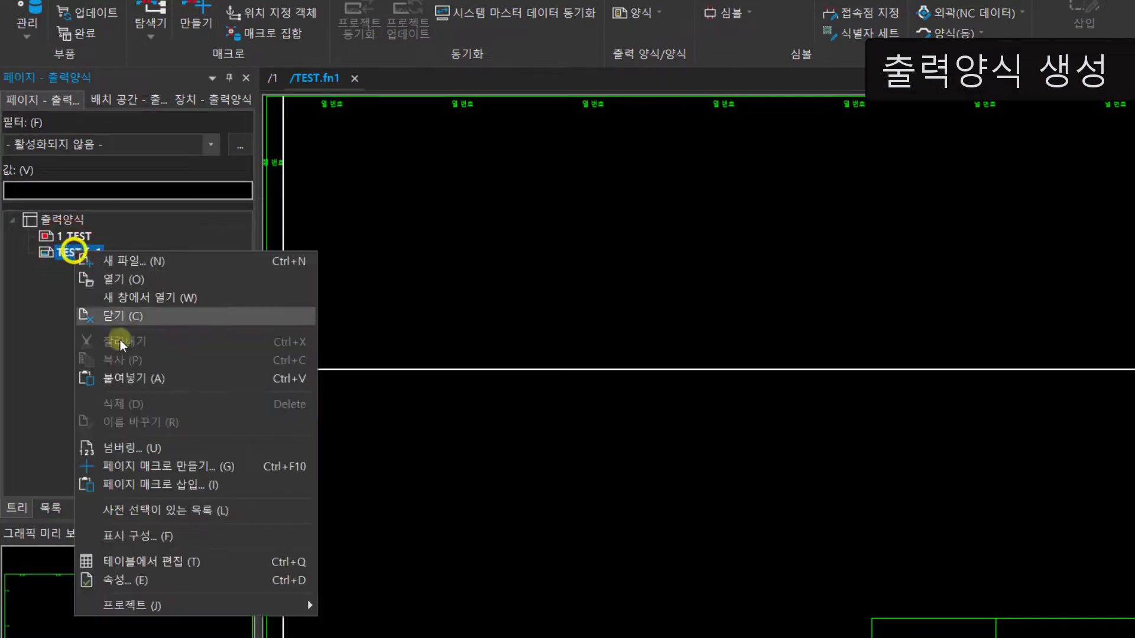
{"action": "left_click", "coordinate": [124, 580]}
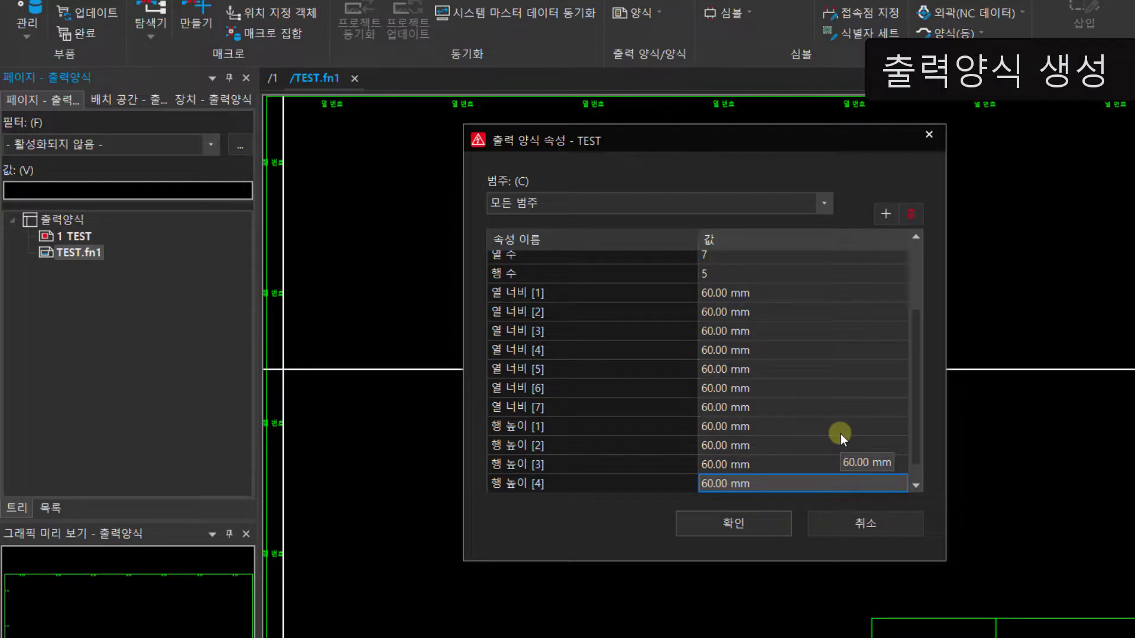
{"action": "left_click", "coordinate": [881, 212]}
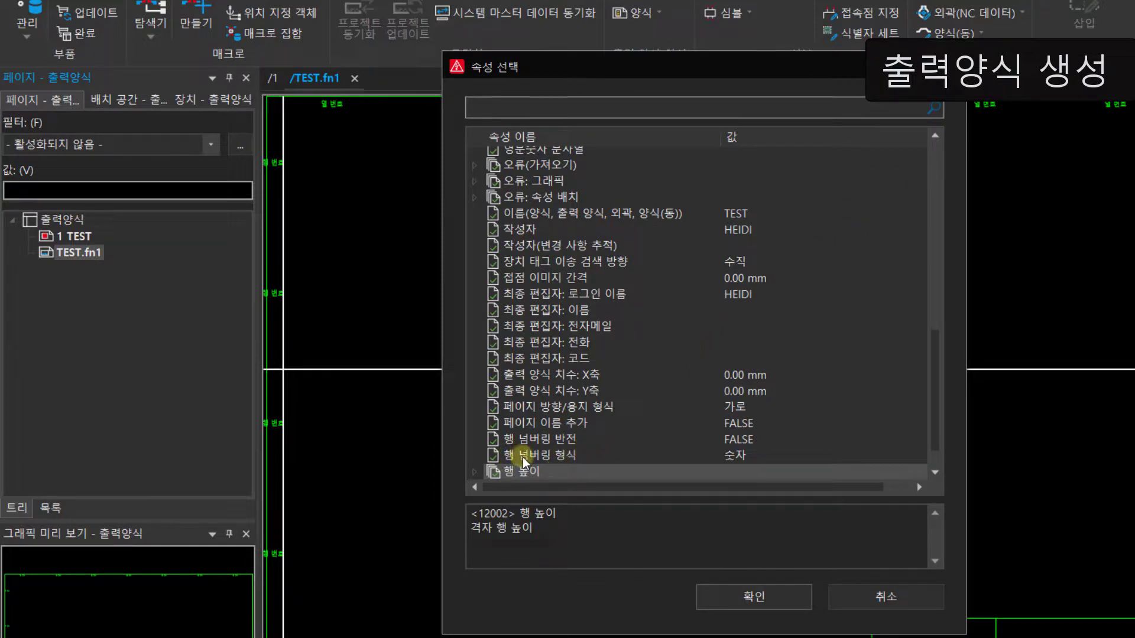
{"action": "left_click", "coordinate": [514, 457]}
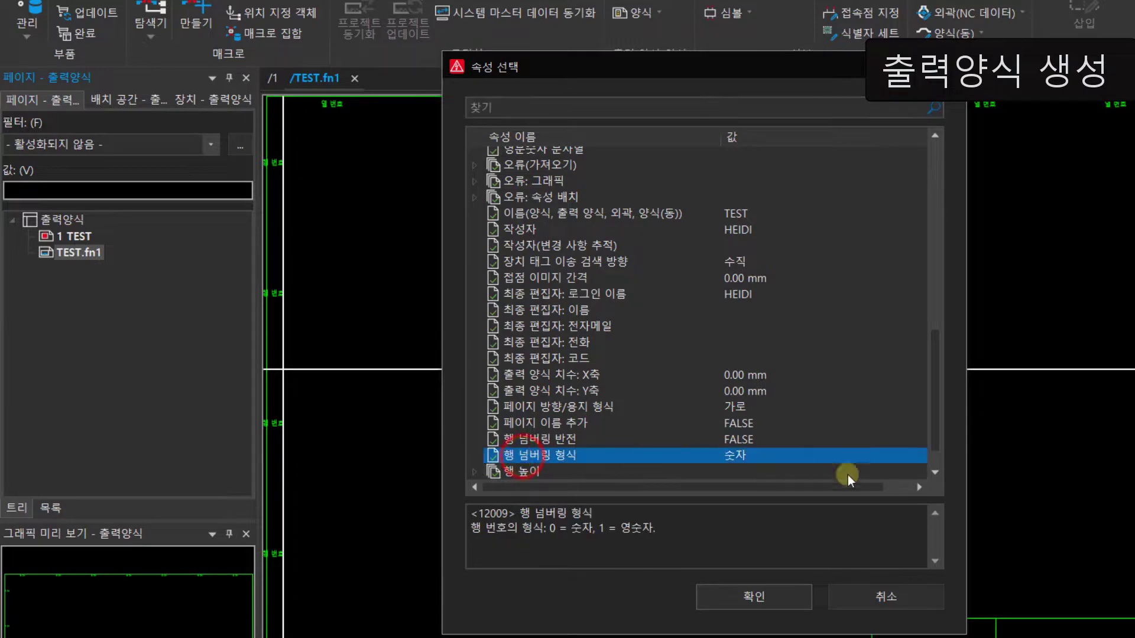
{"action": "left_click", "coordinate": [728, 599]}
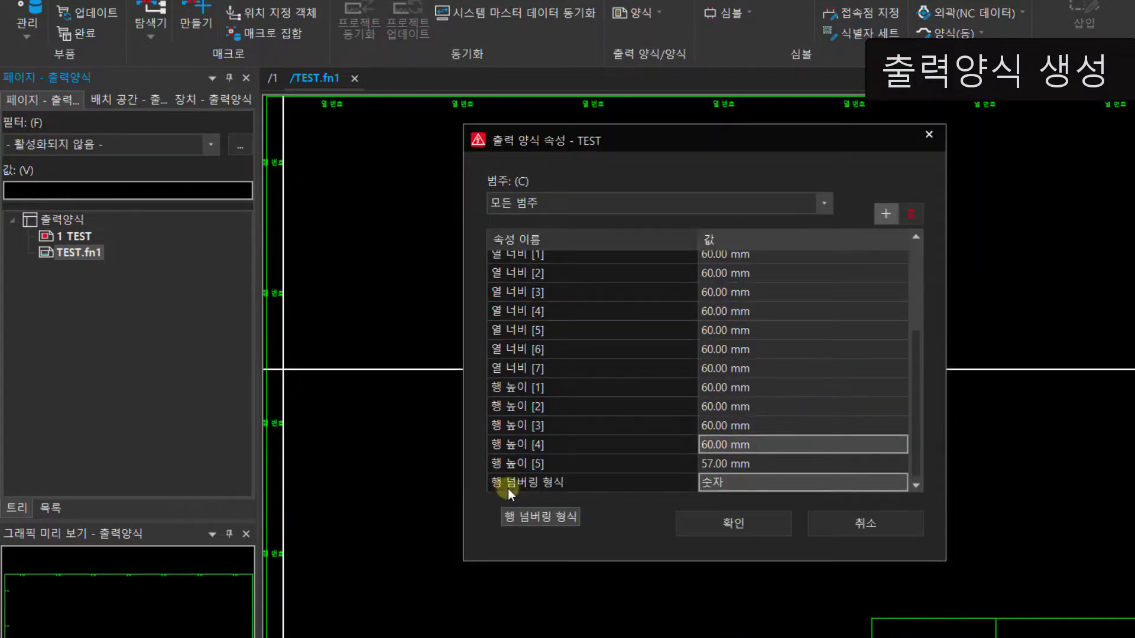
Step: Set the plot frame's row numbering format (행 넘버링 형식) to 영숫자 and apply the properties
{"action": "left_click", "coordinate": [719, 484]}
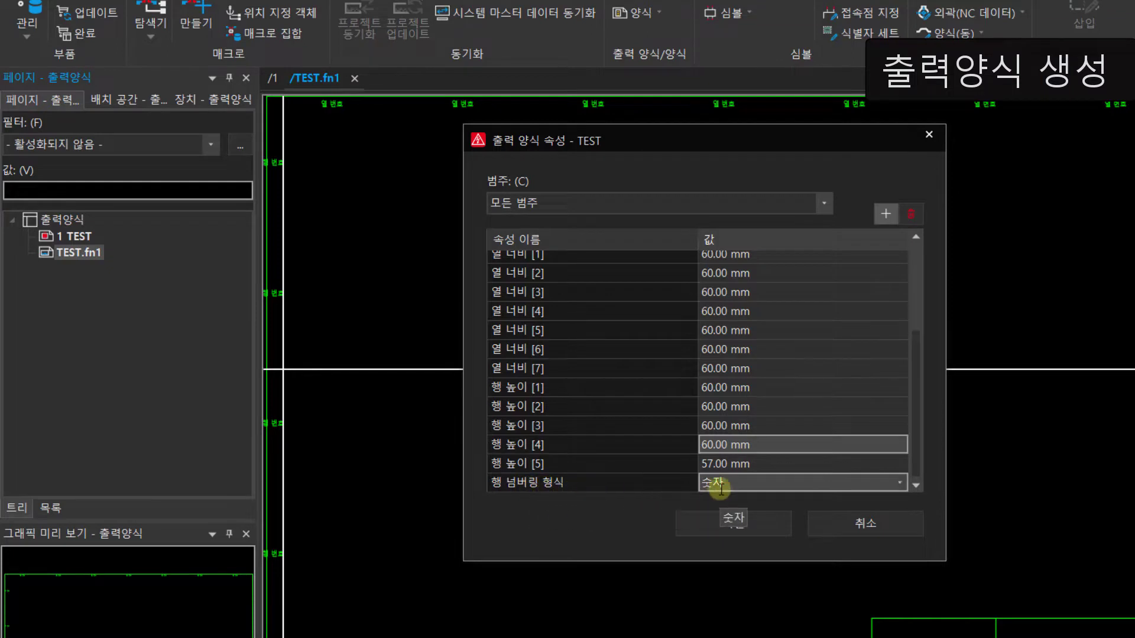
{"action": "left_click", "coordinate": [899, 483]}
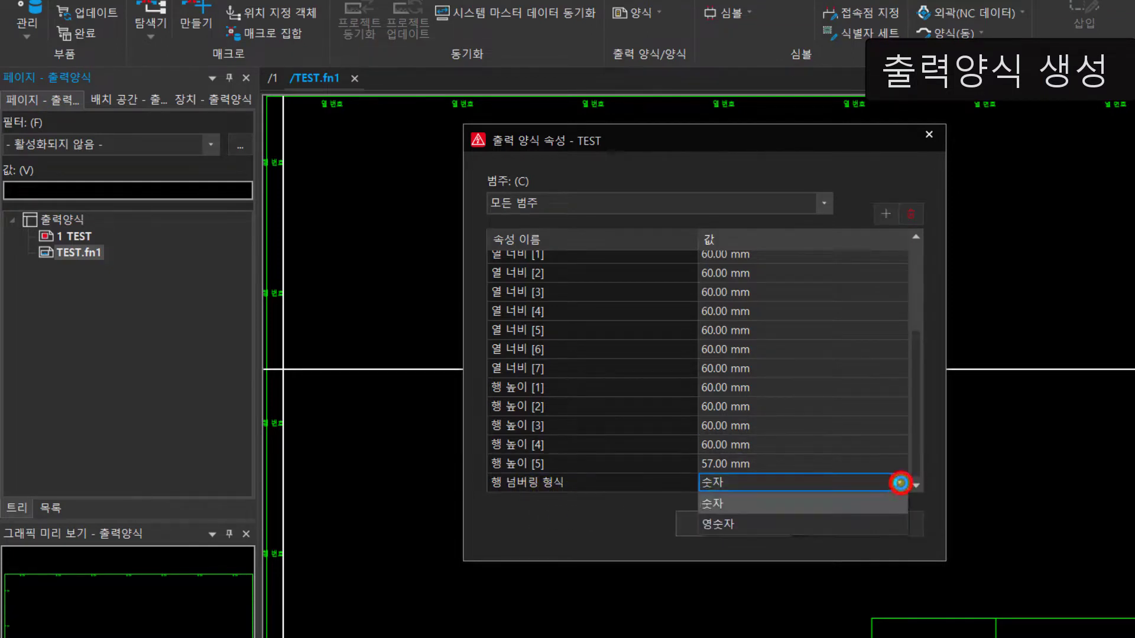
{"action": "left_click", "coordinate": [726, 526]}
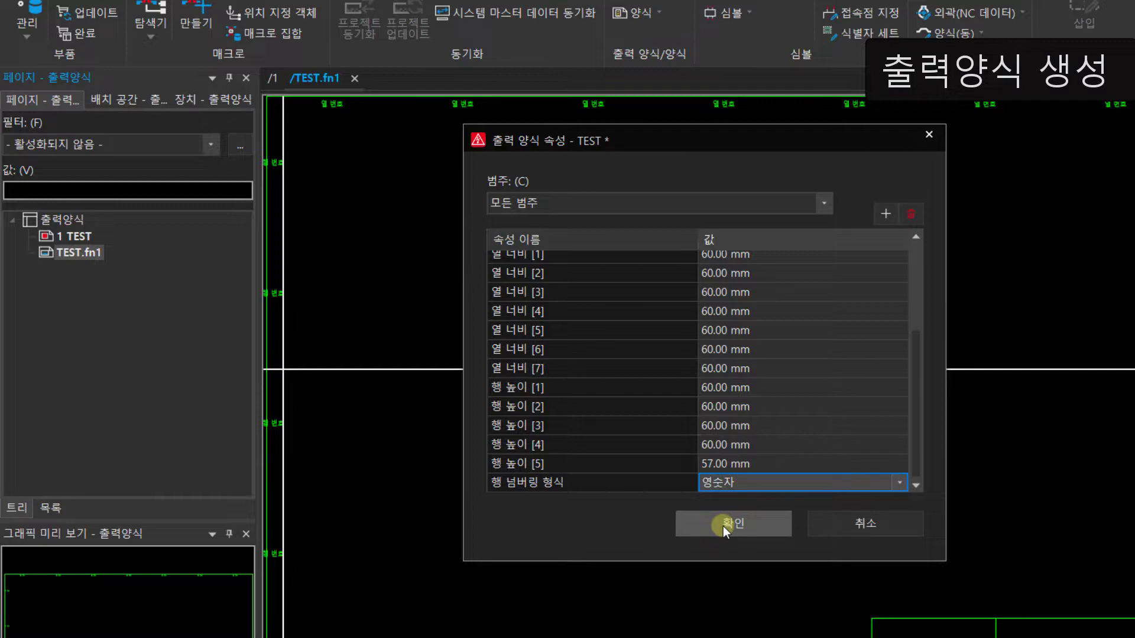
{"action": "left_click", "coordinate": [723, 528]}
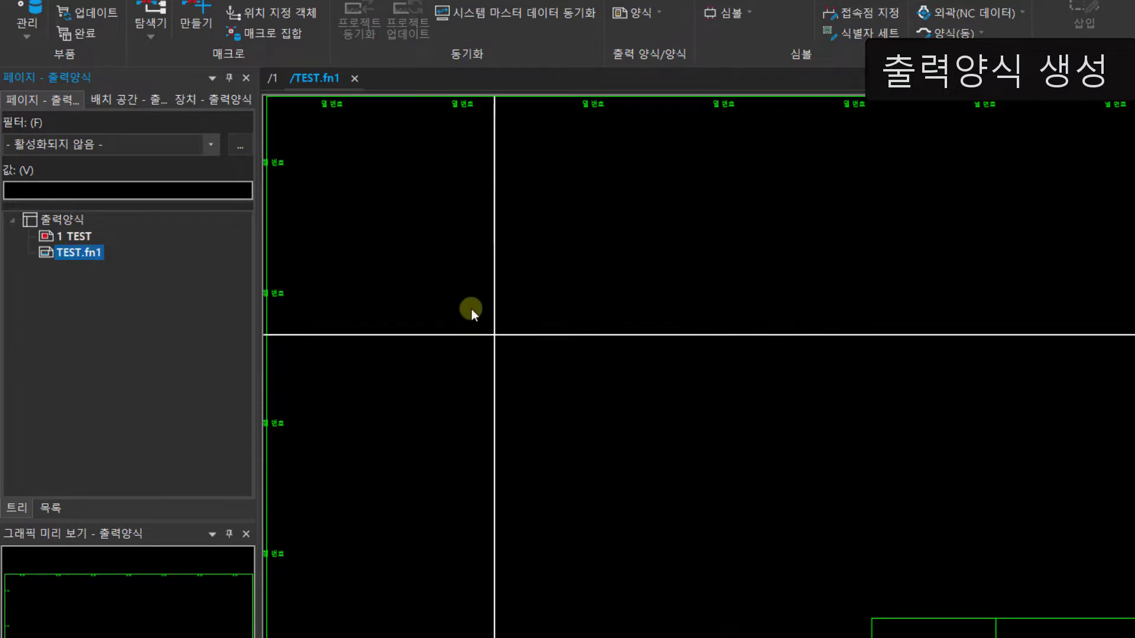
Step: Close TEST.fn1, updating the open project with the changed master data, and check the frame's row labels on page /1
{"action": "left_click", "coordinate": [351, 77]}
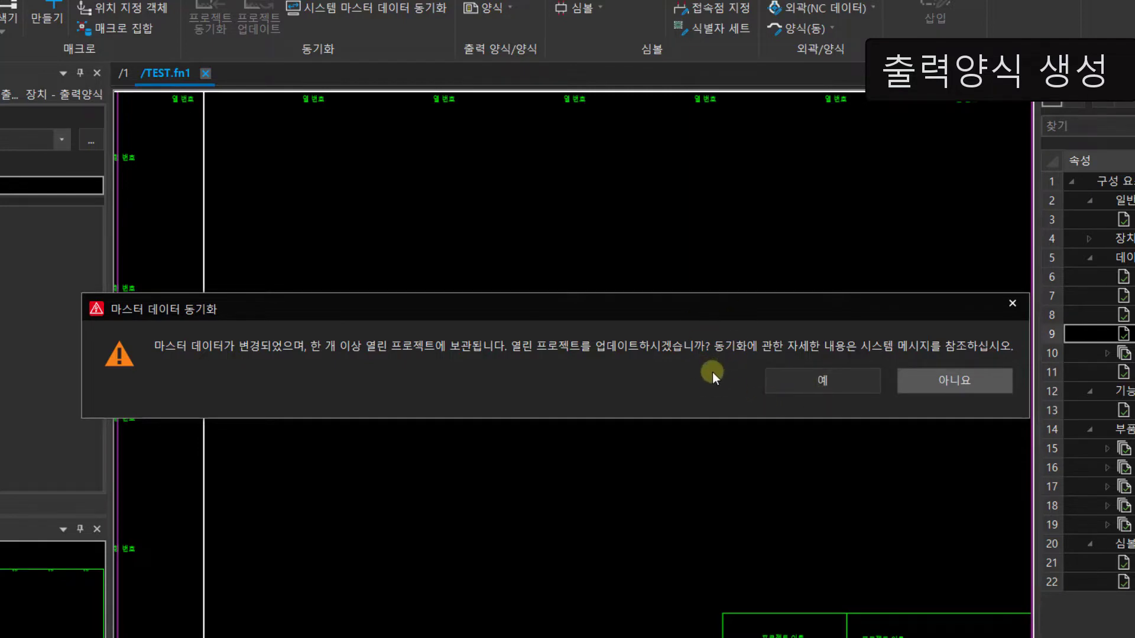
{"action": "left_click", "coordinate": [790, 378]}
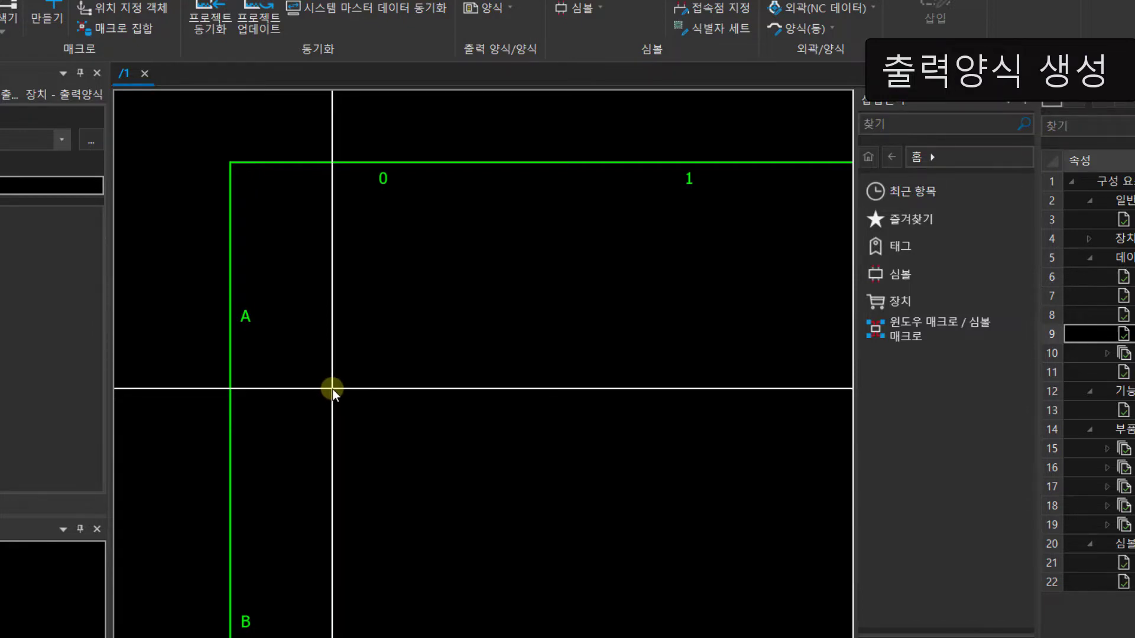
{"action": "left_click", "coordinate": [464, 397]}
{"action": "scroll", "coordinate": [463, 397], "scroll_direction": "down", "scroll_amount": 5}
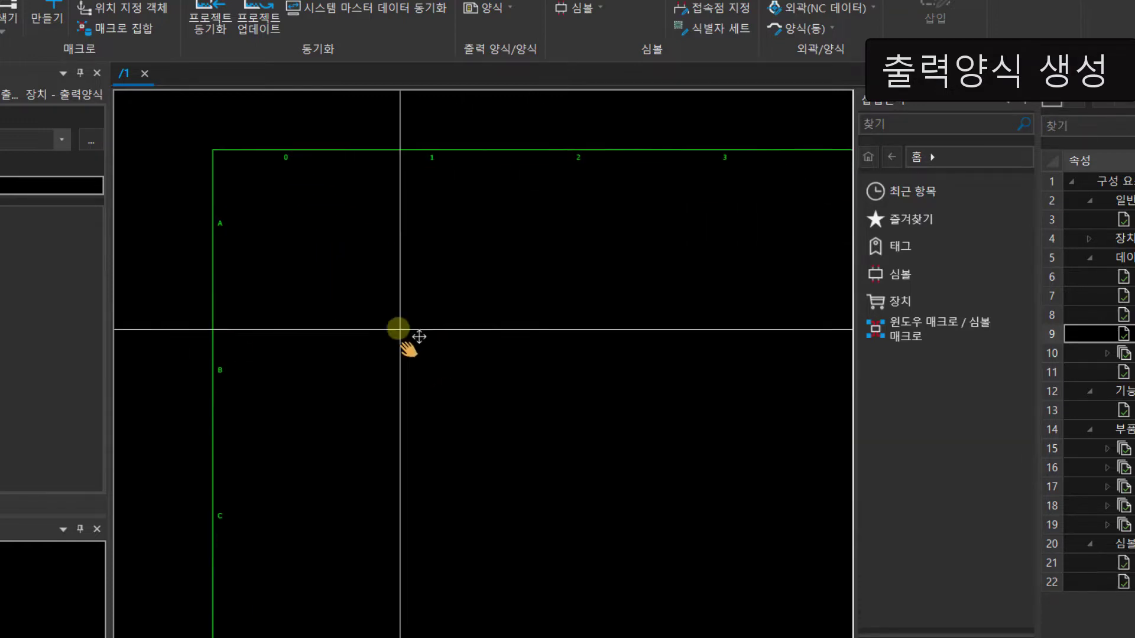
{"action": "scroll", "coordinate": [410, 339], "scroll_direction": "down", "scroll_amount": 1}
{"action": "middle_click_drag", "start_coordinate": [583, 373], "coordinate": [533, 324]}
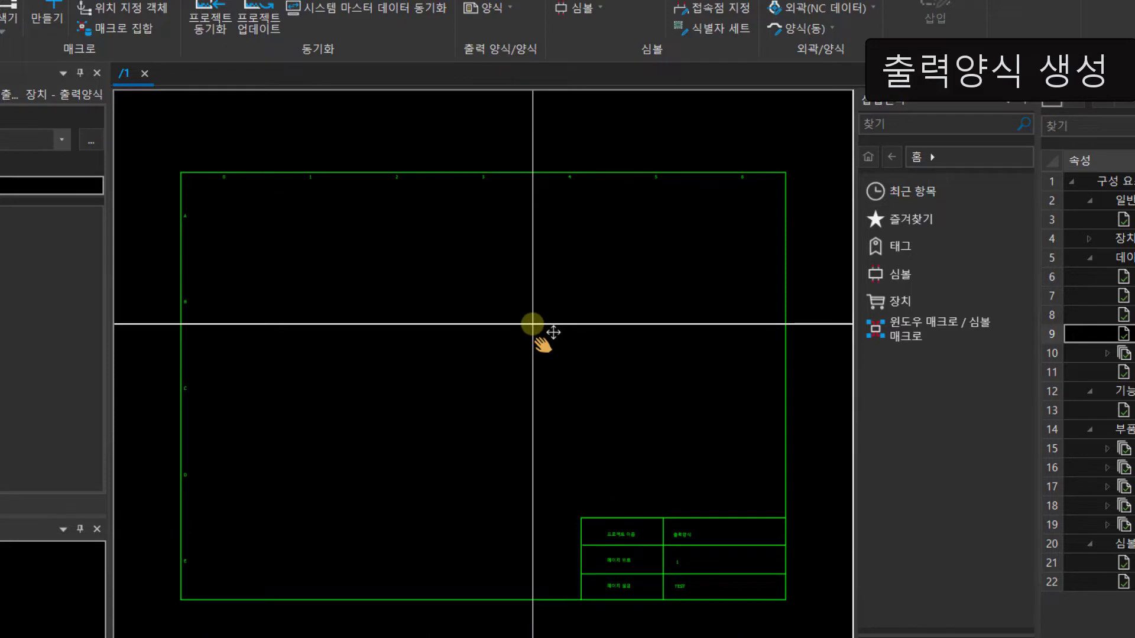